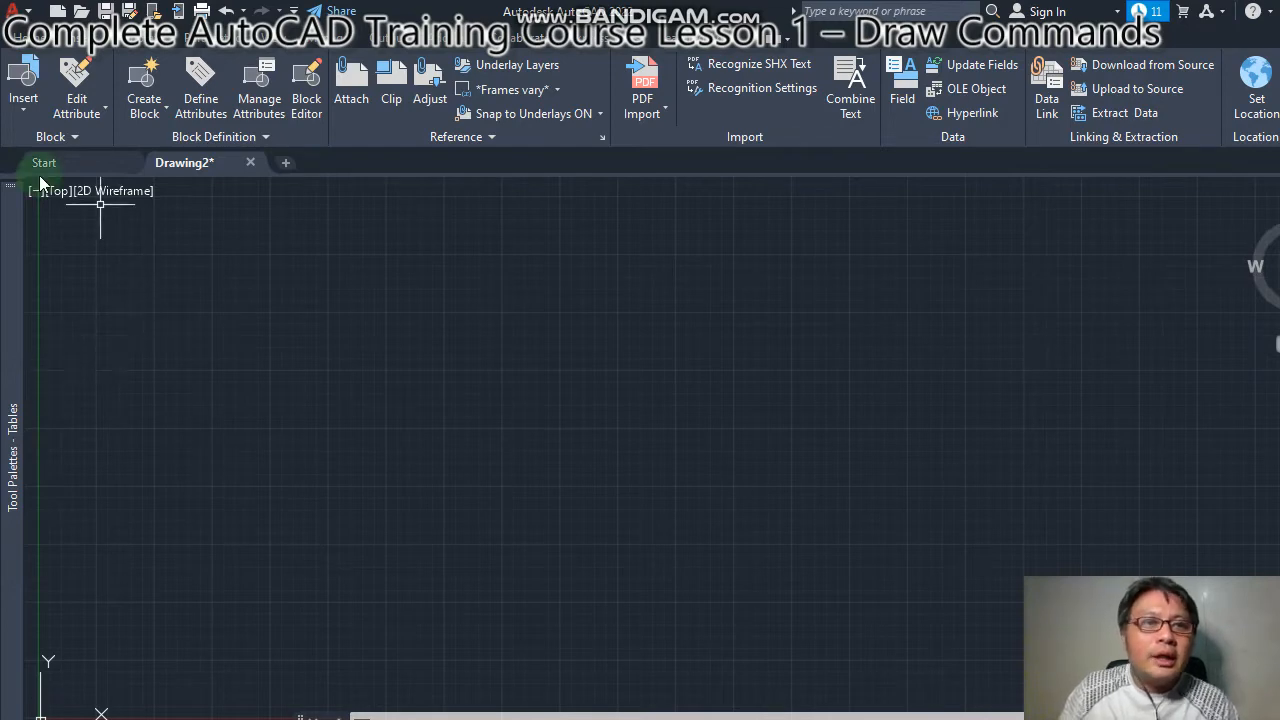
- Look through the Tables and Draw tool palettes
mouse_move(3, 330)
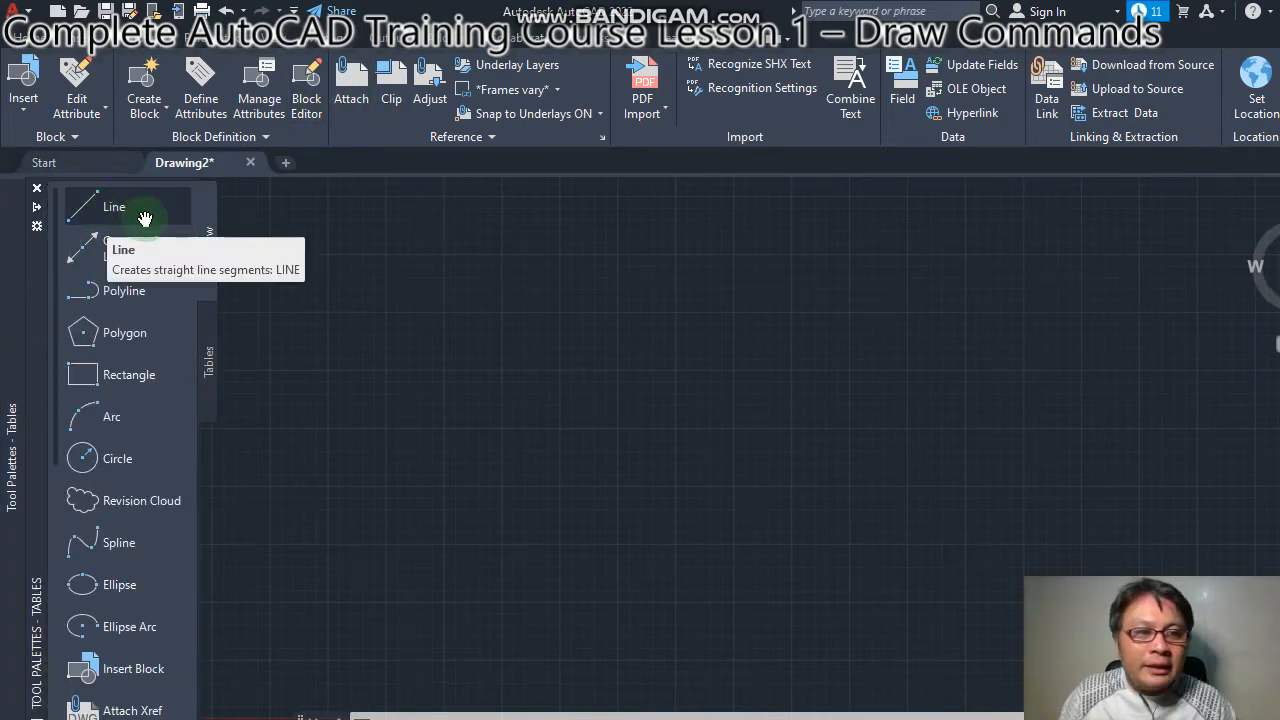
click(209, 362)
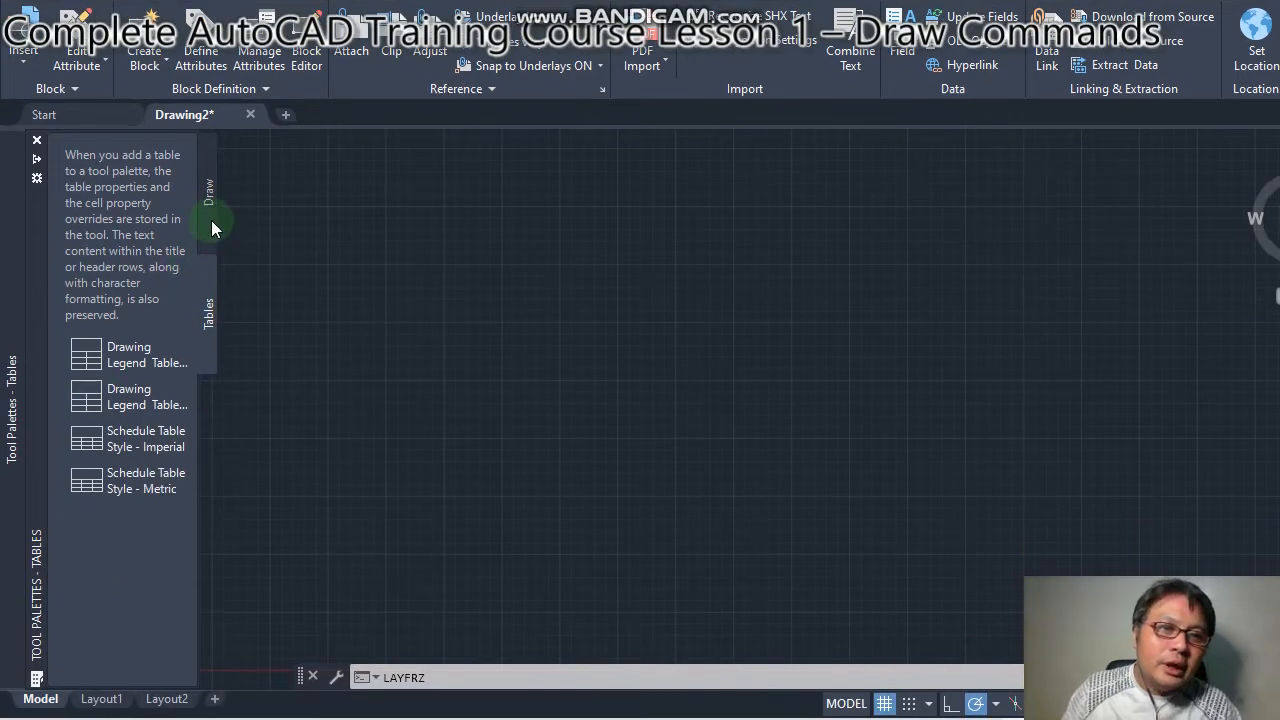
click(211, 228)
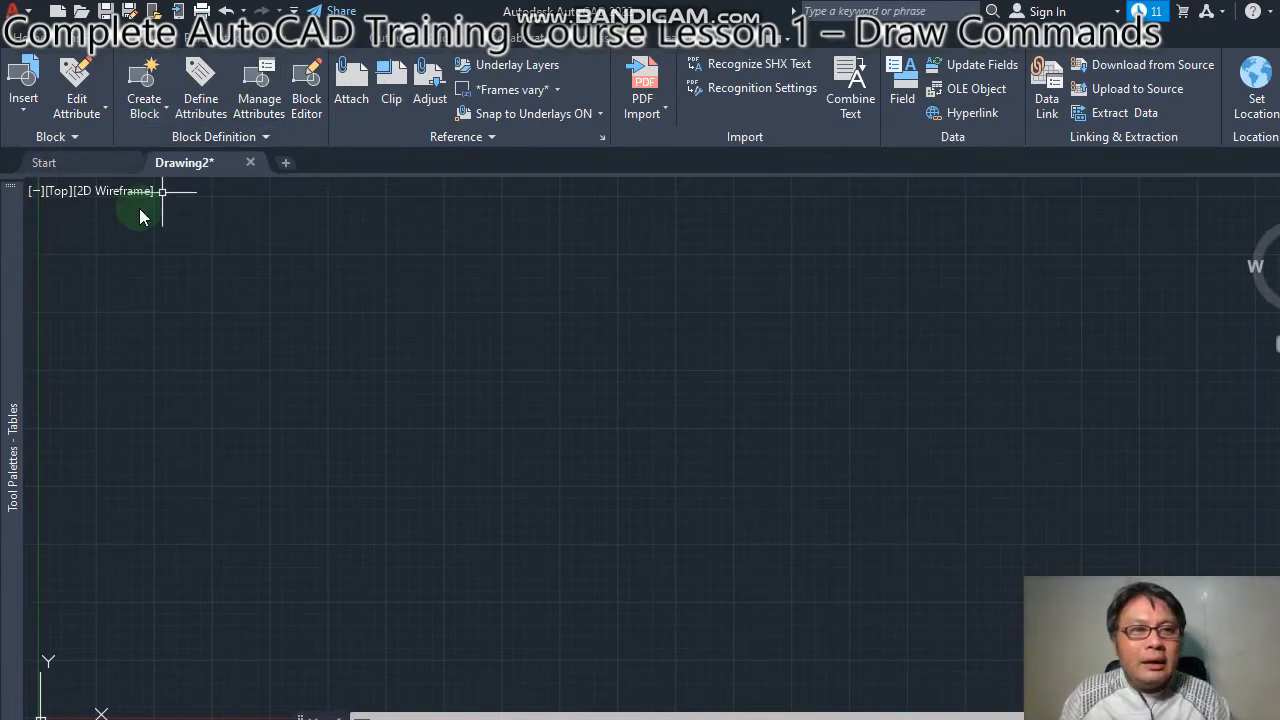
click(22, 314)
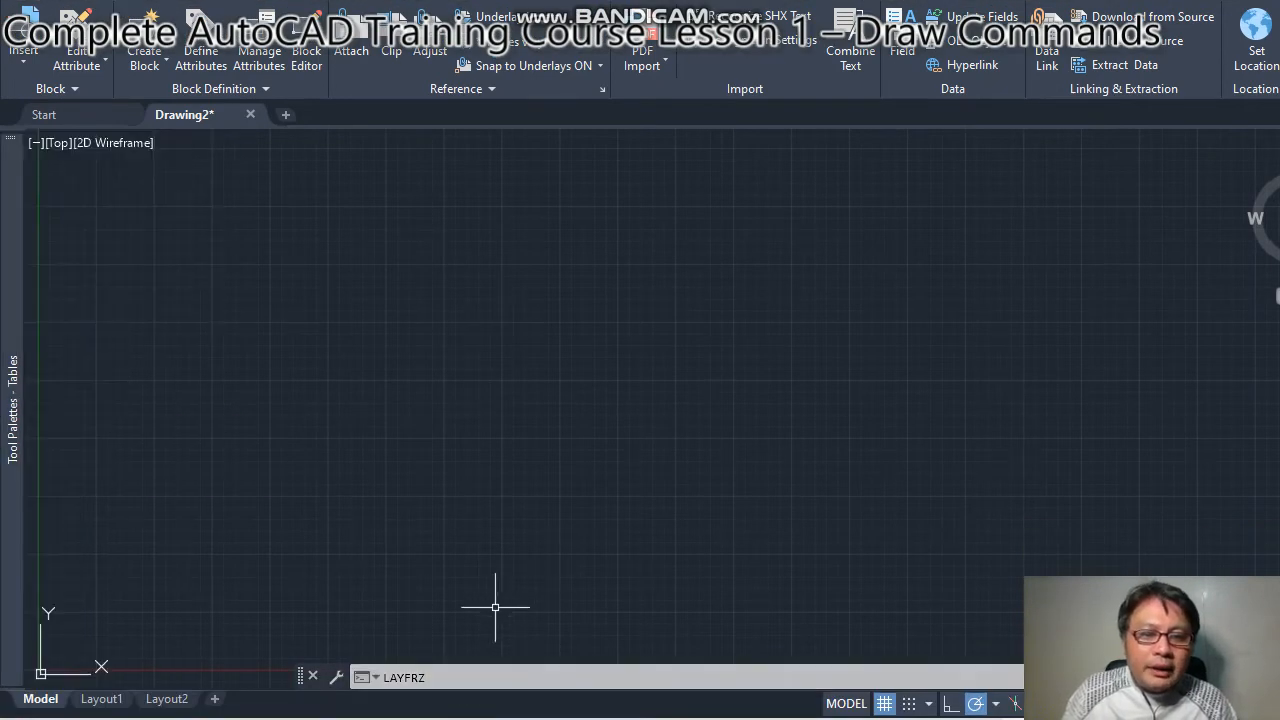
- Clear the leftover LAYFRZ entry from the command line and start the Line command with its L alias
click(451, 677)
double_click(418, 680)
key(BackSpace)
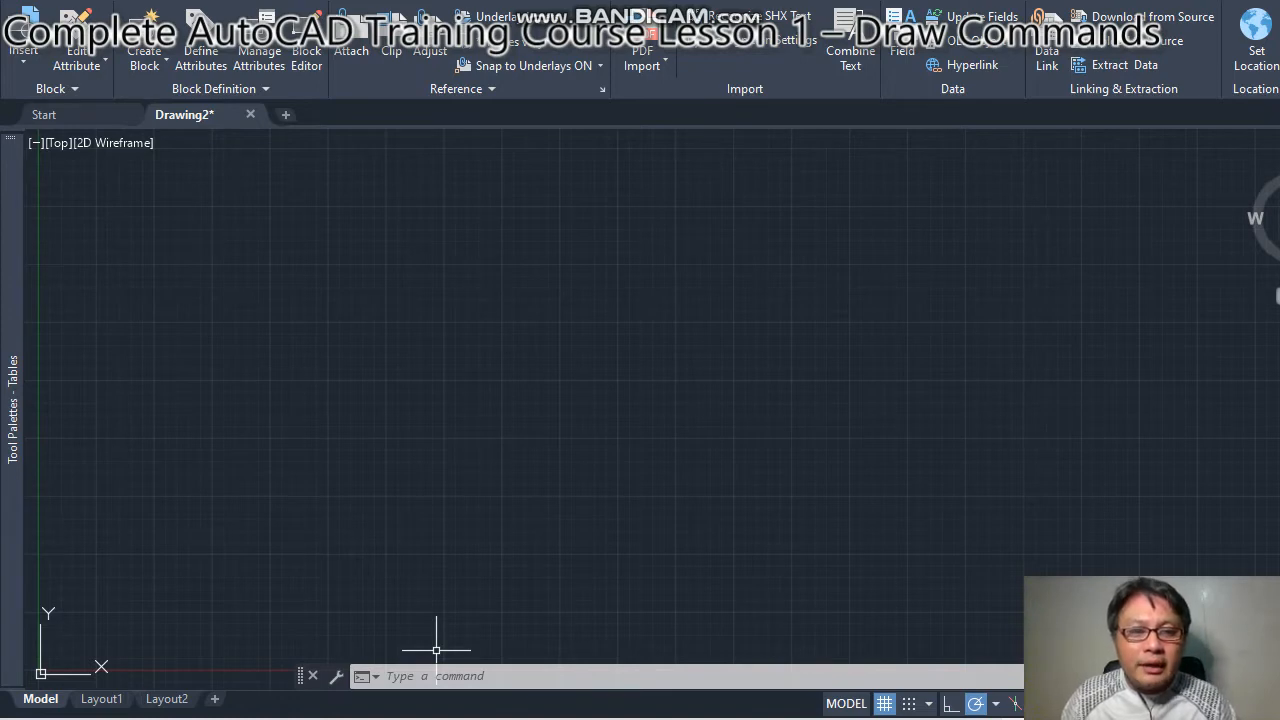
click(430, 680)
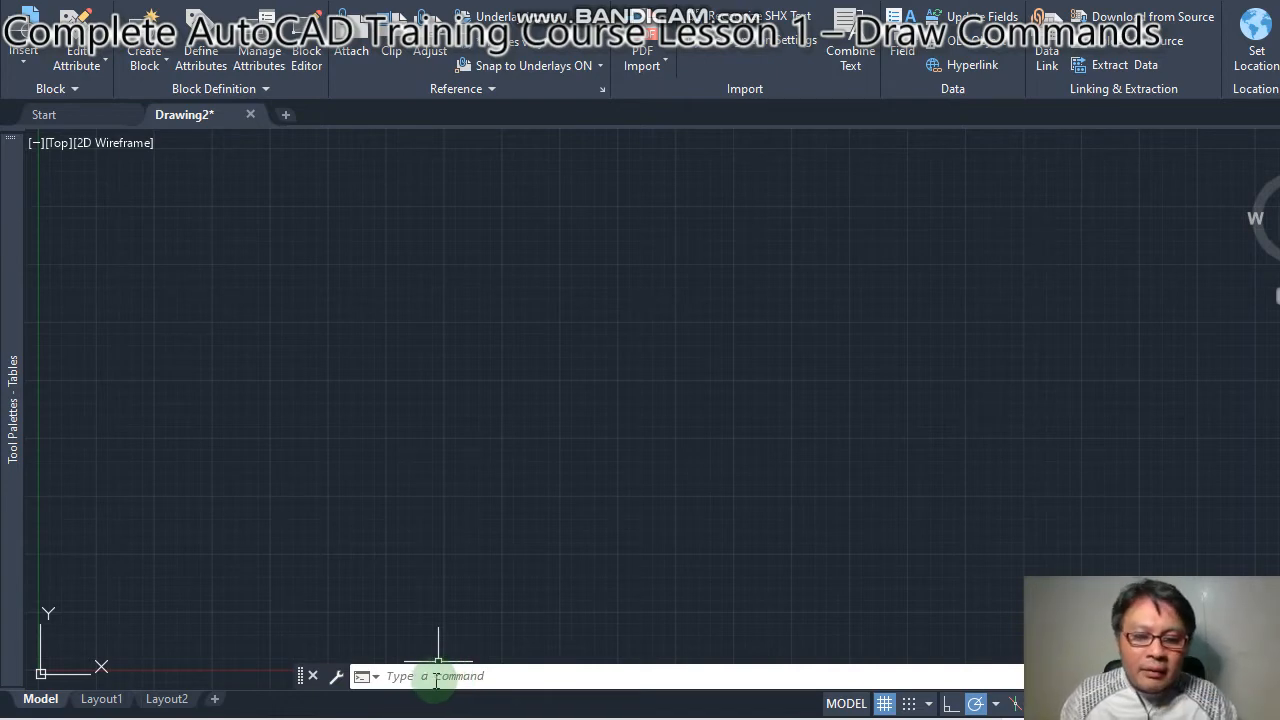
text(L)
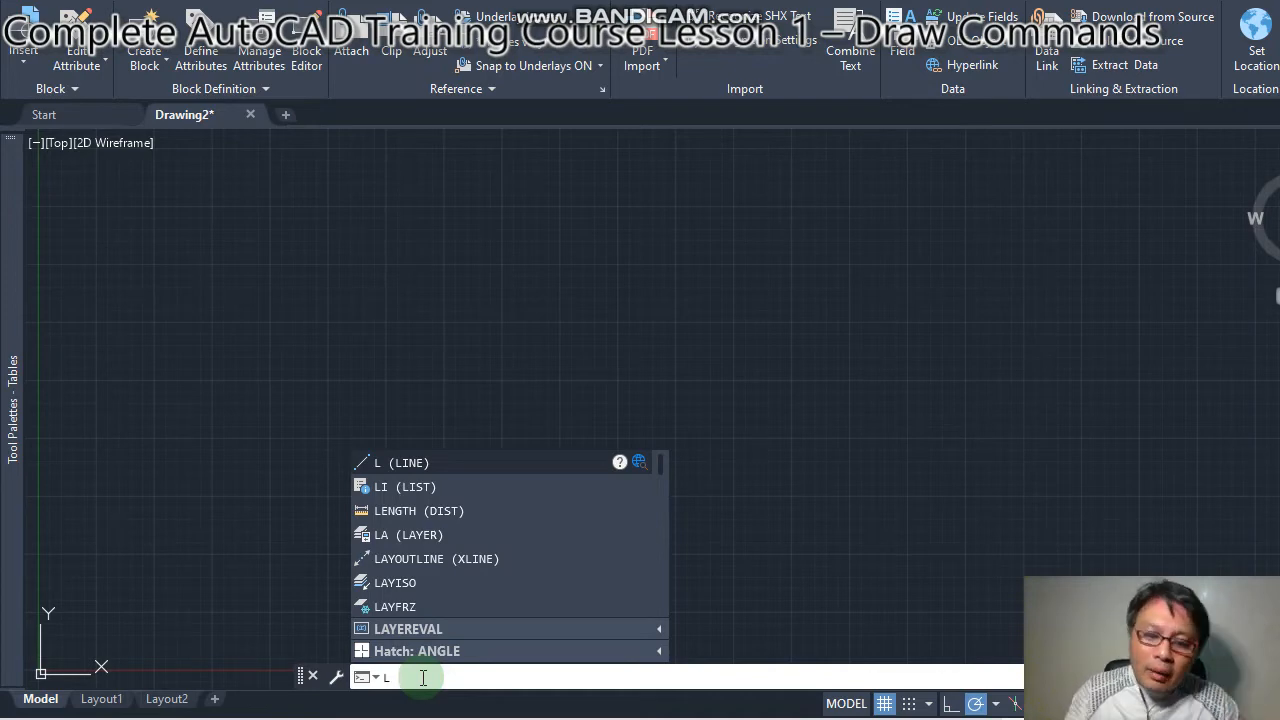
text(NE)
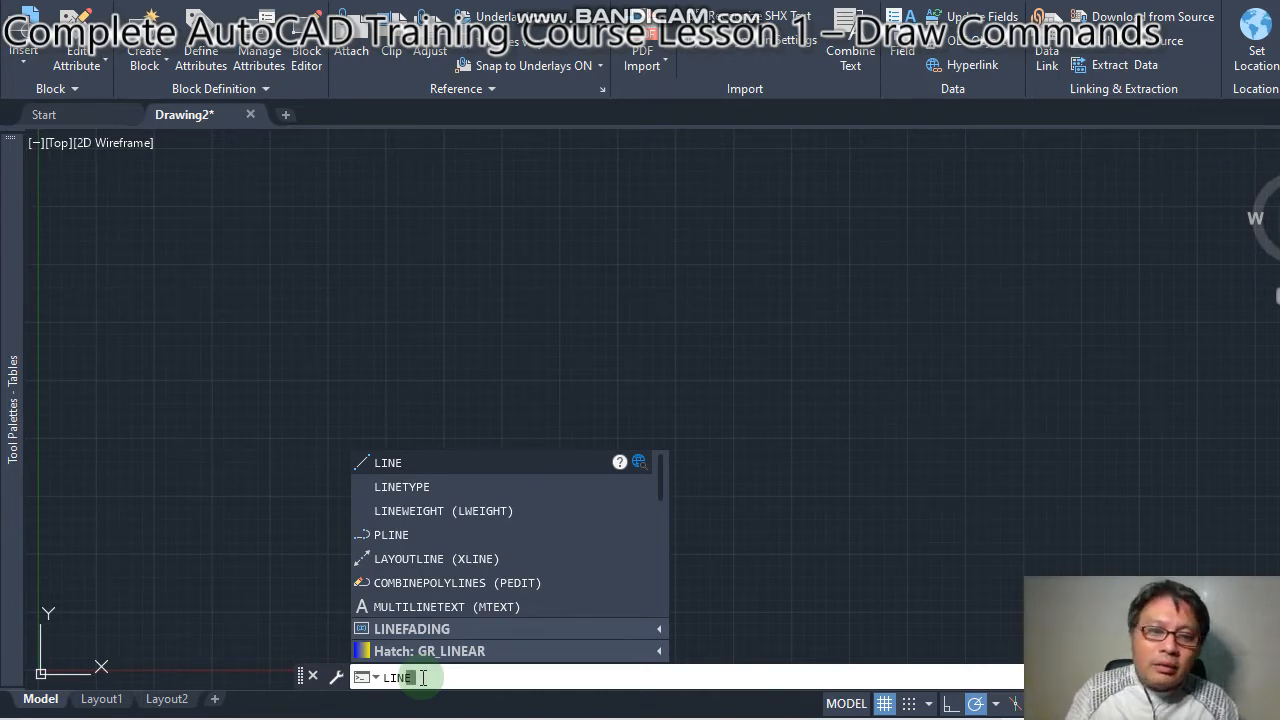
key(BackSpace)
key(BackSpace)
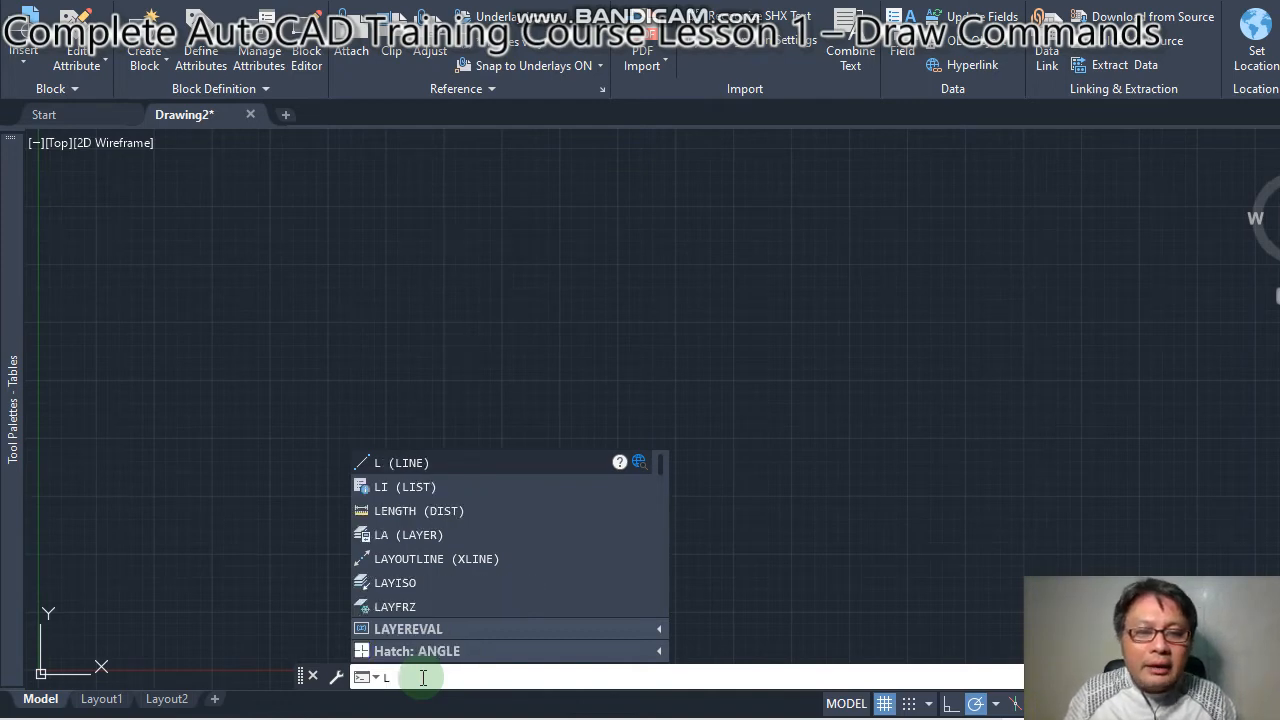
key(Return)
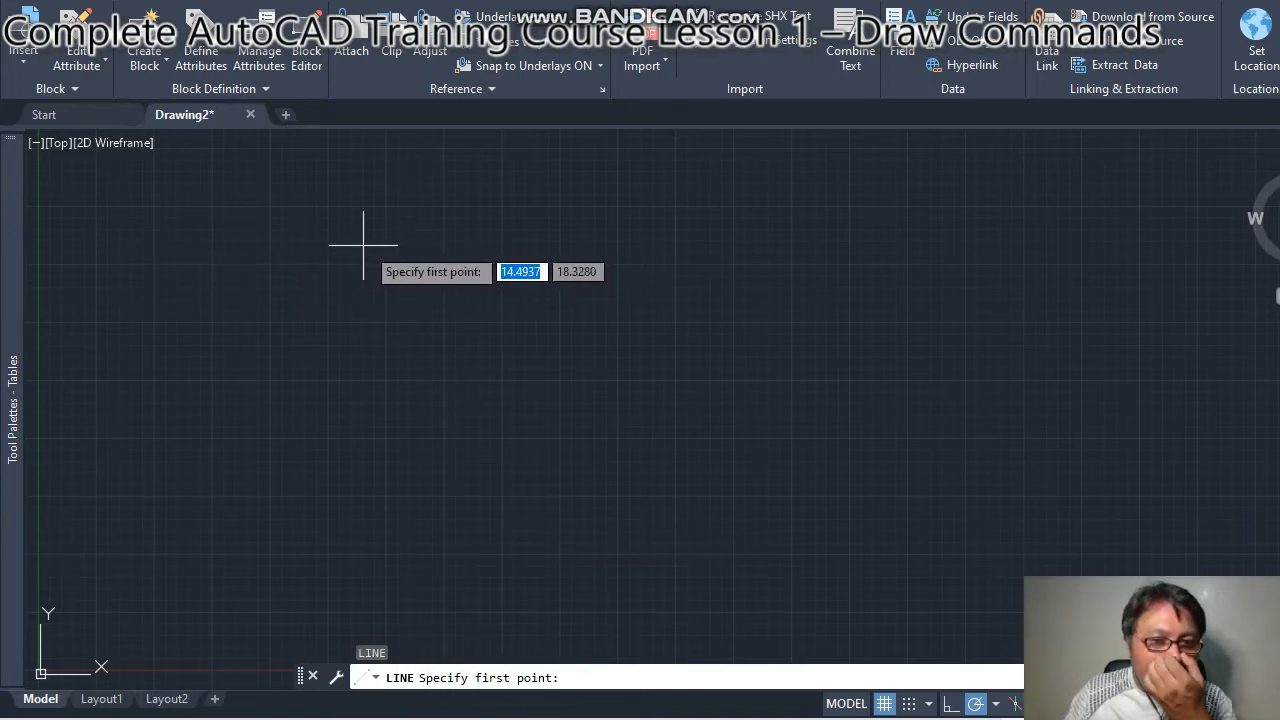
- Place a first point for the line, and retract it with the Line command's Undo option
click(328, 247)
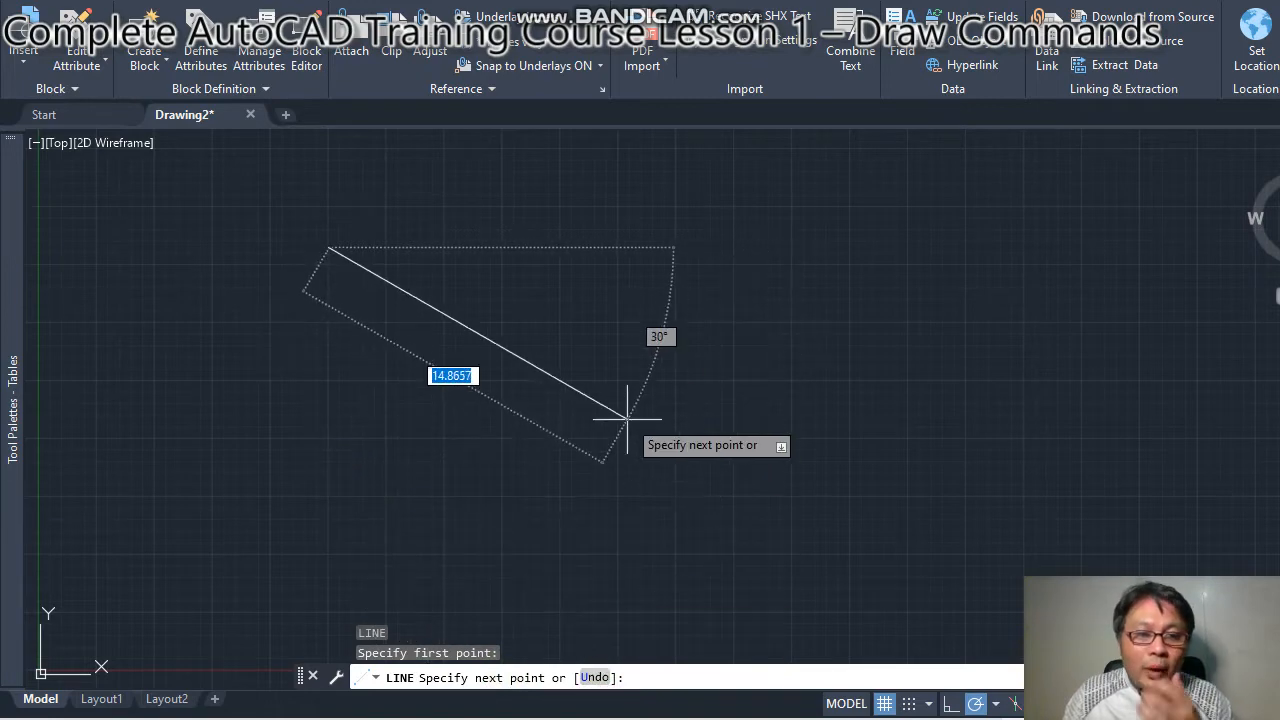
text(u)
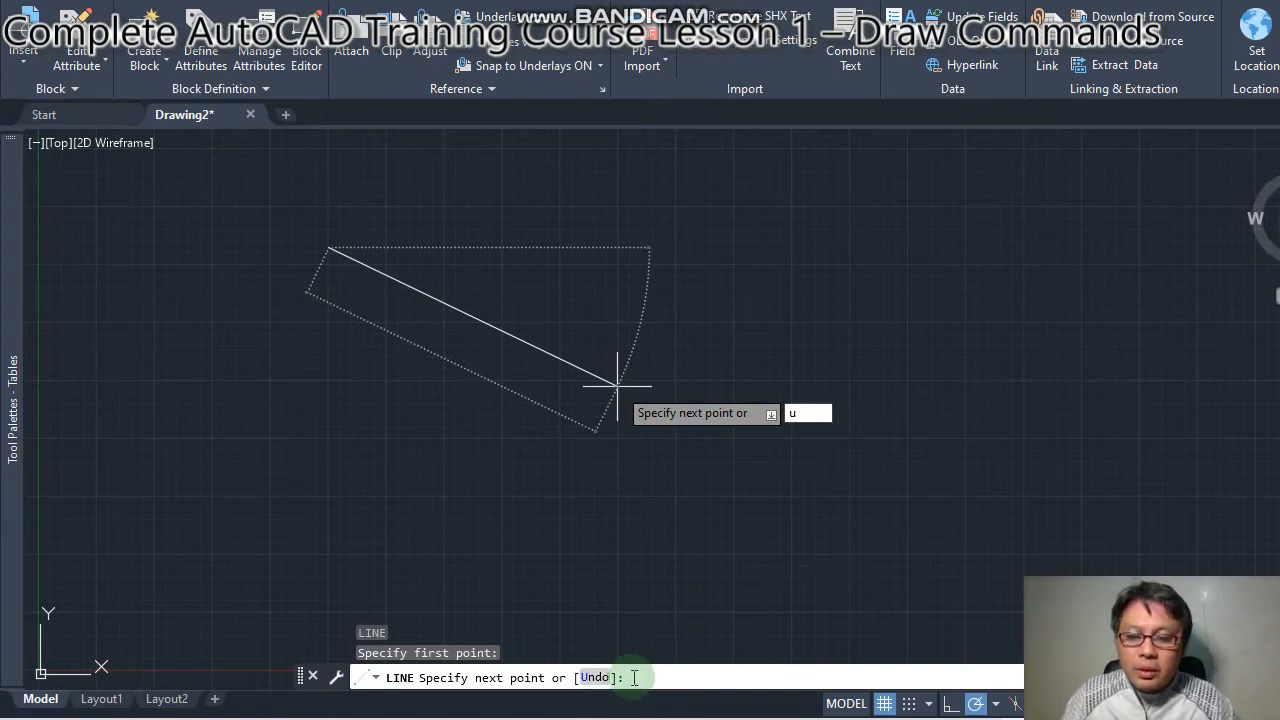
key(Return)
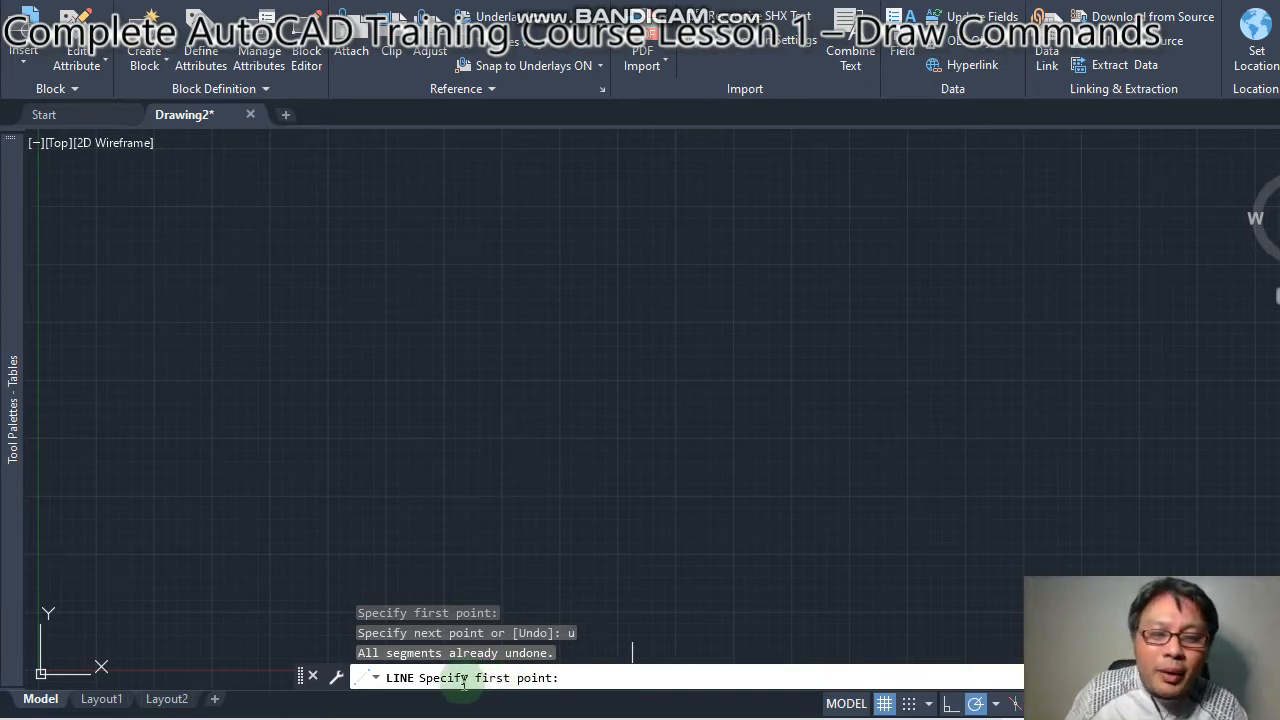
- Draw a single horizontal line across the upper middle of the drawing and end the Line command
click(327, 256)
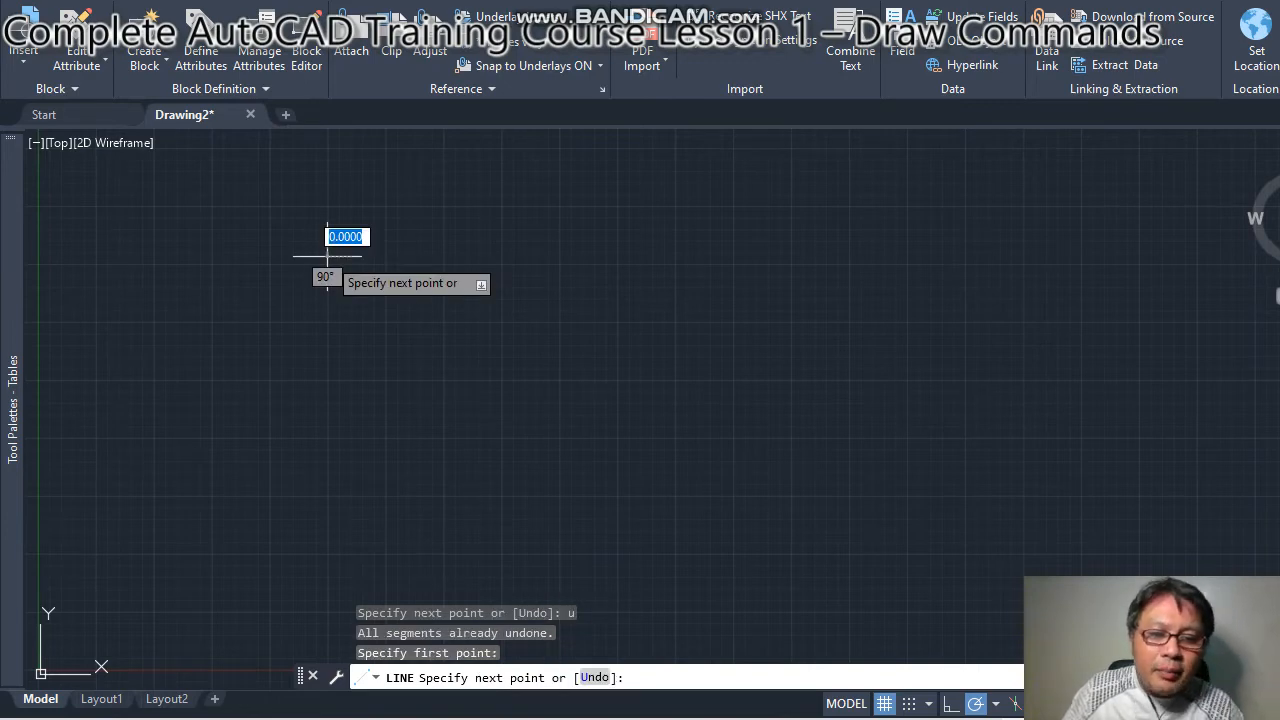
click(684, 257)
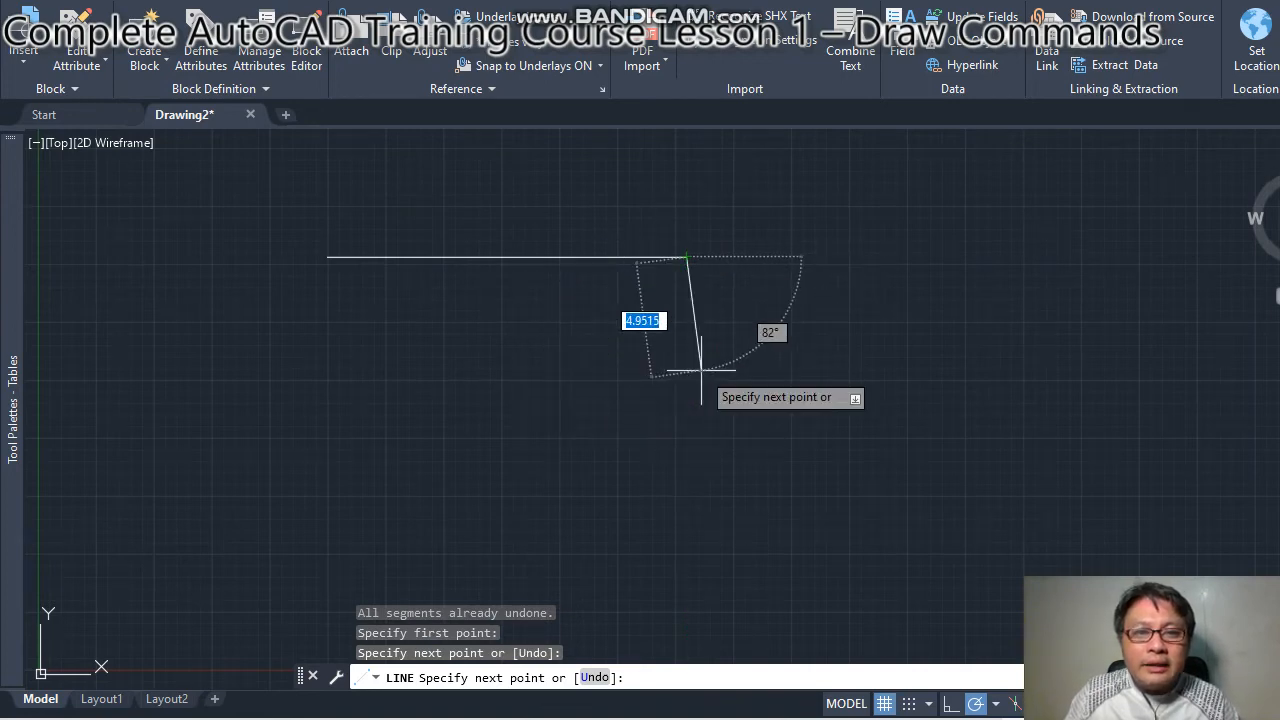
key(Return)
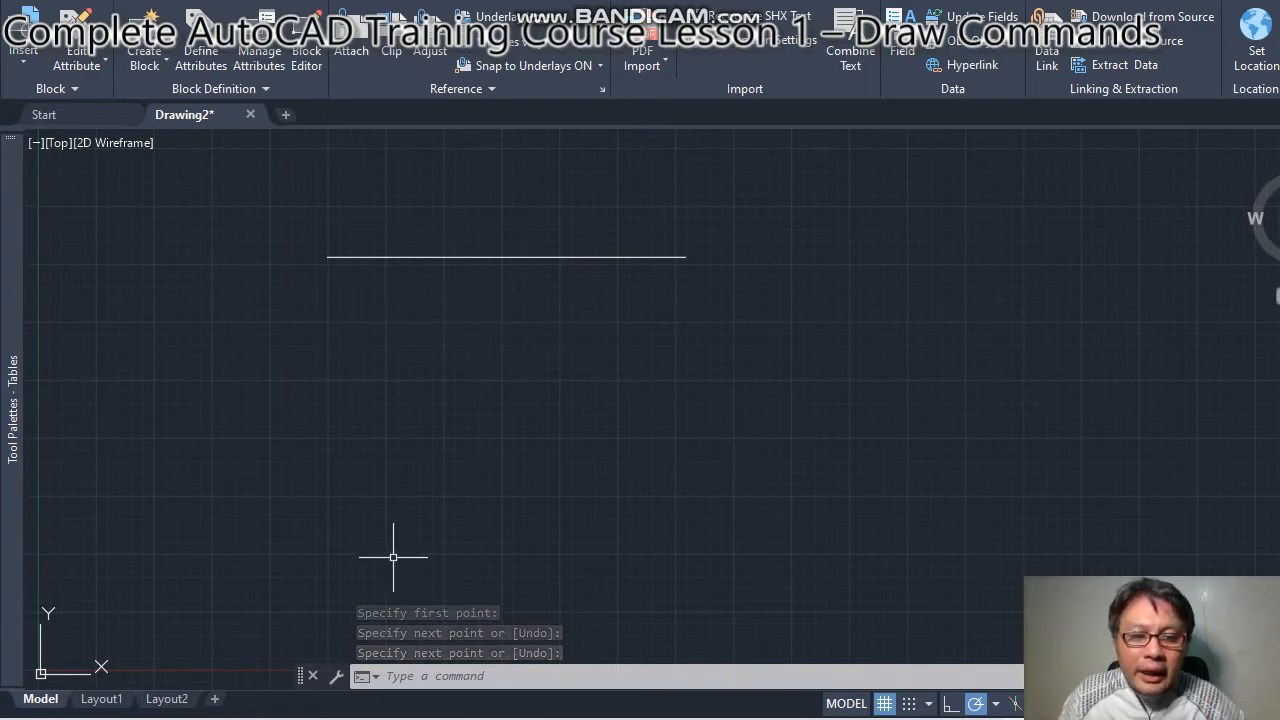
- Draw a second horizontal line of about the same length just below the first one
click(427, 678)
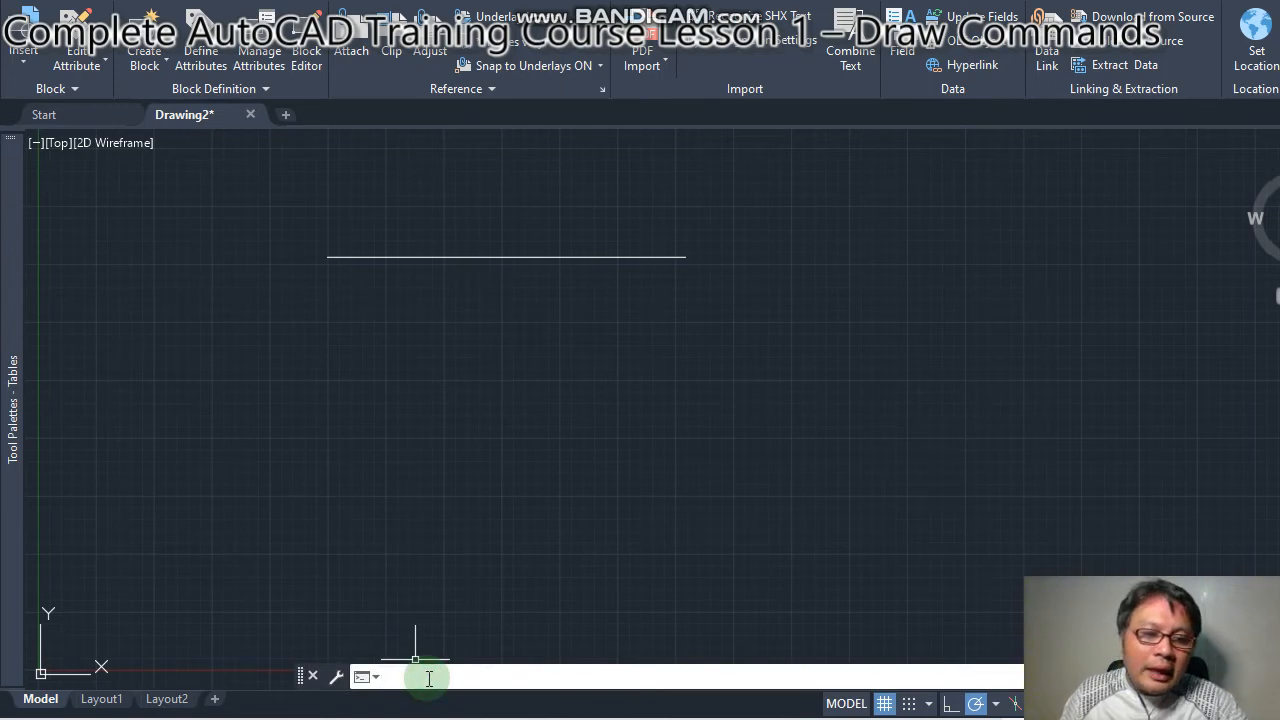
text(l)
key(Return)
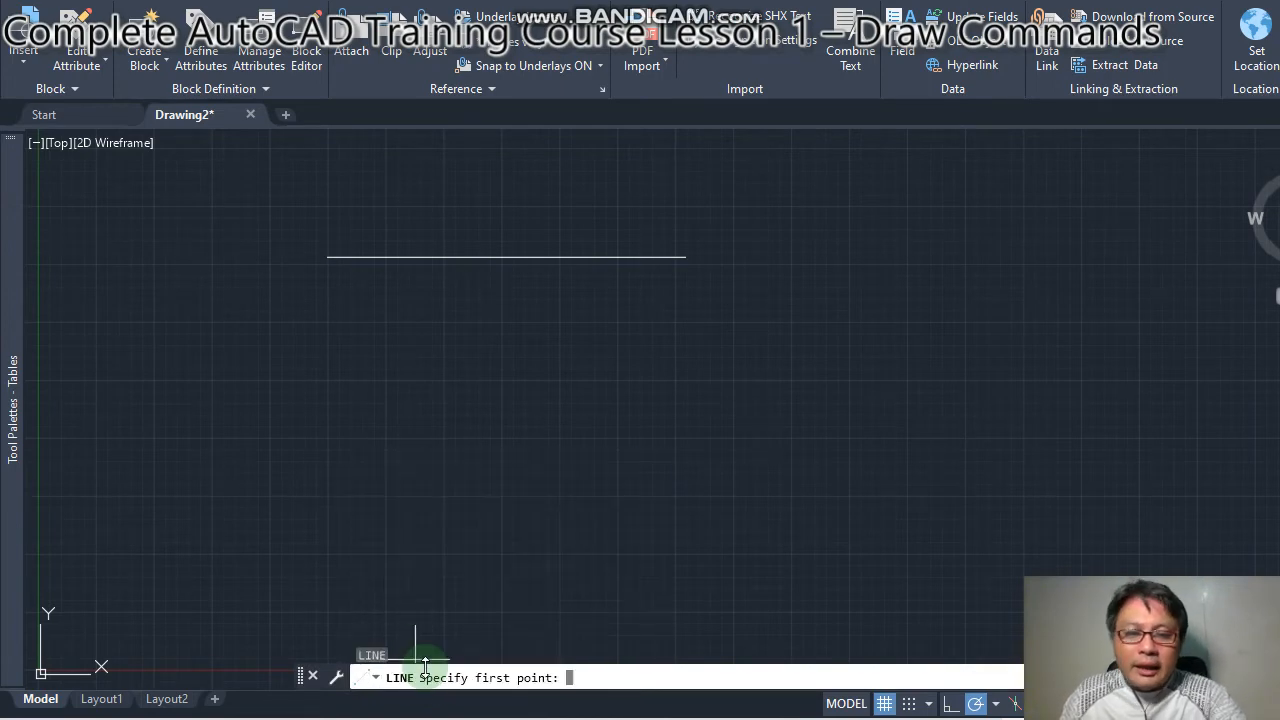
click(330, 318)
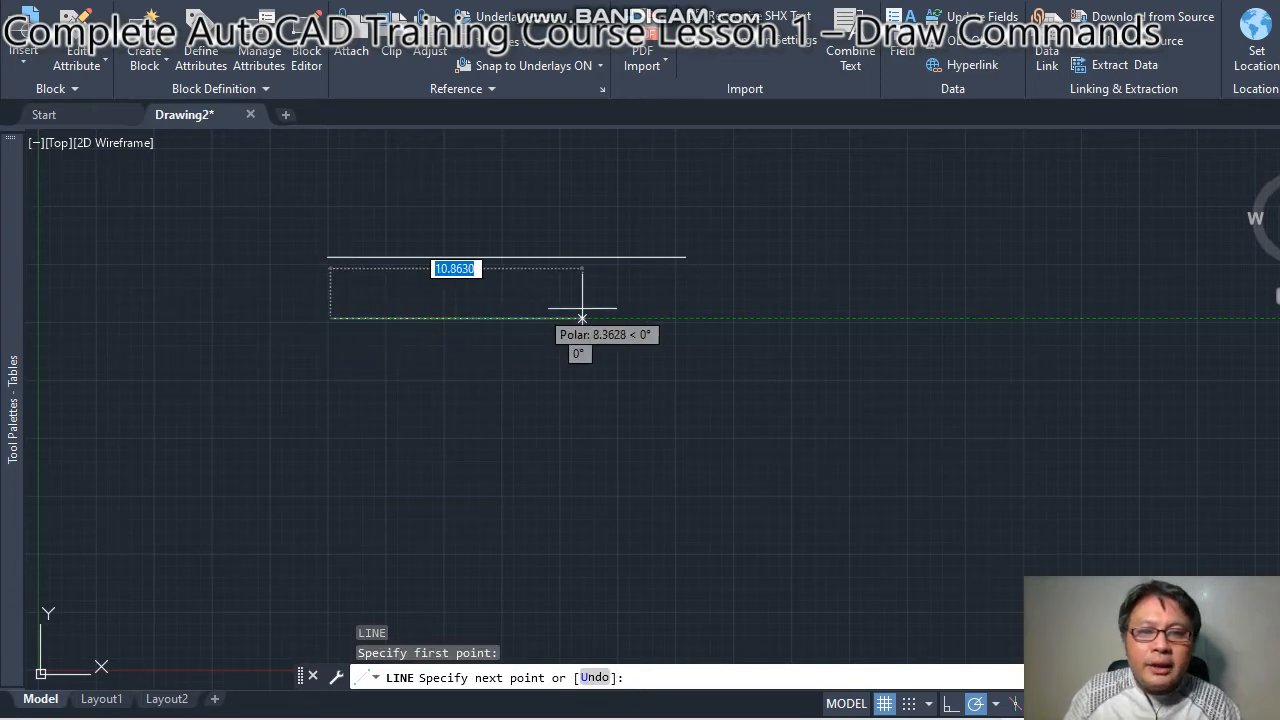
click(682, 318)
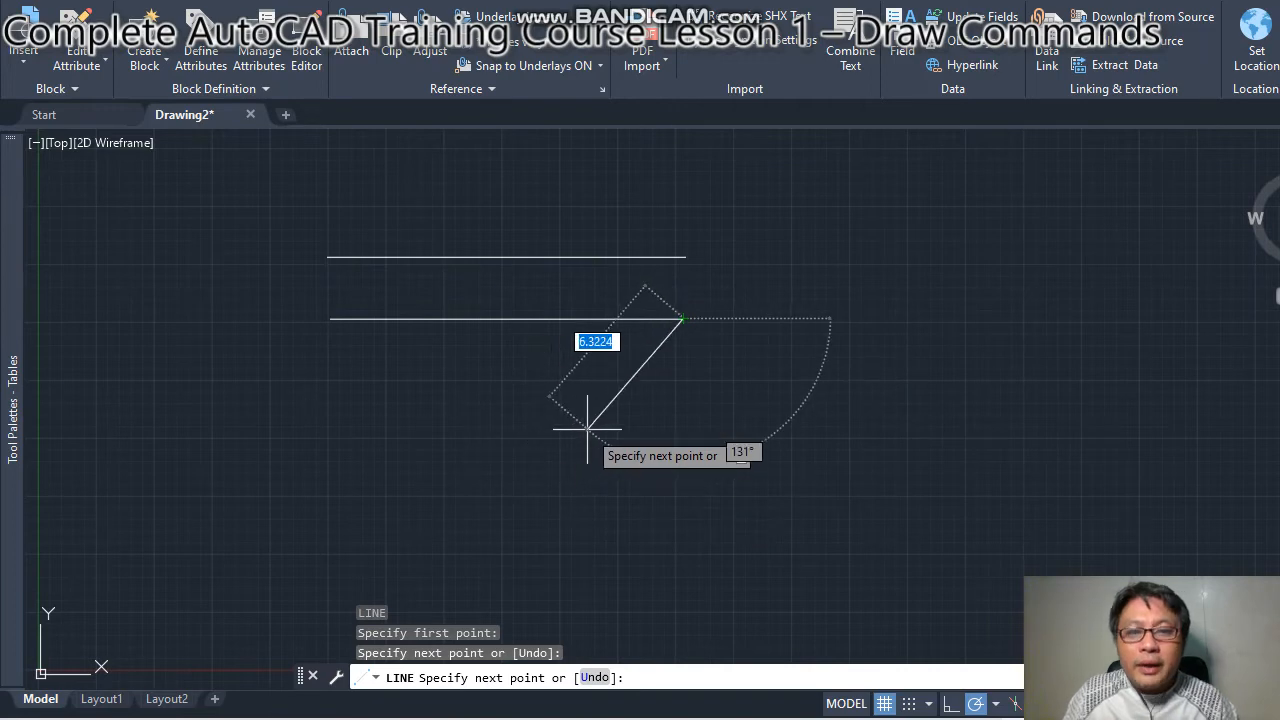
key(Return)
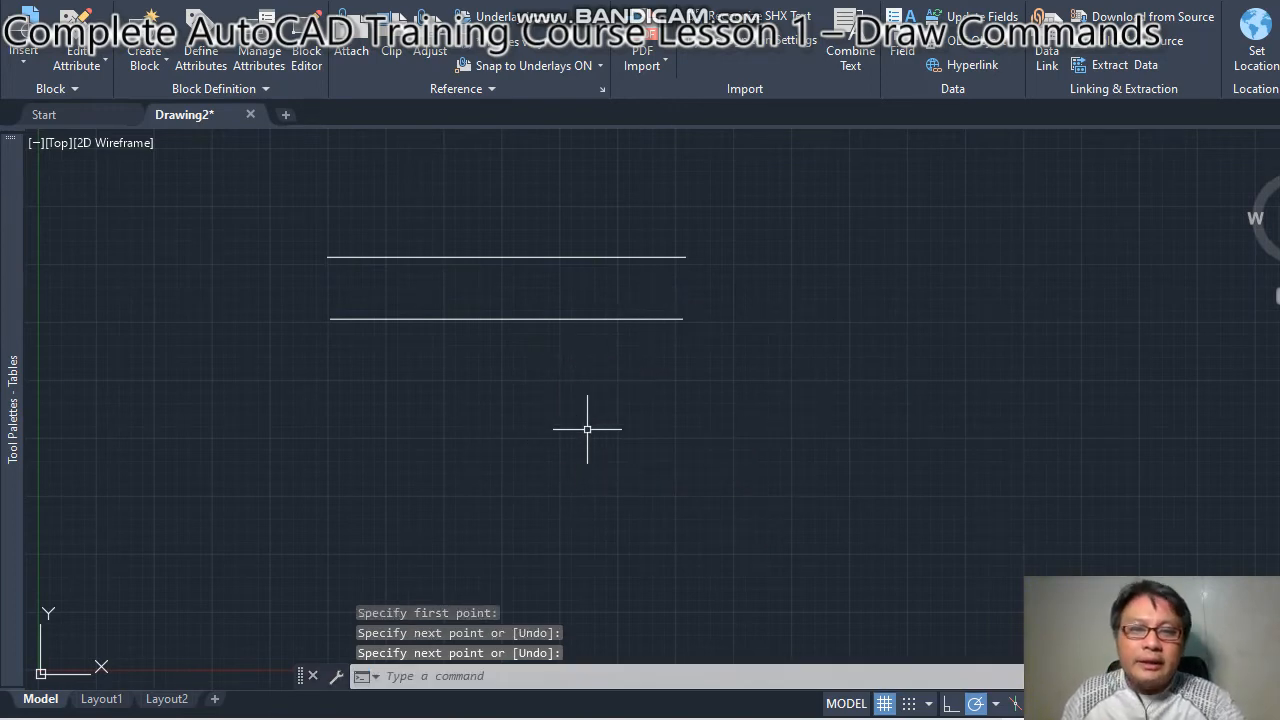
click(336, 370)
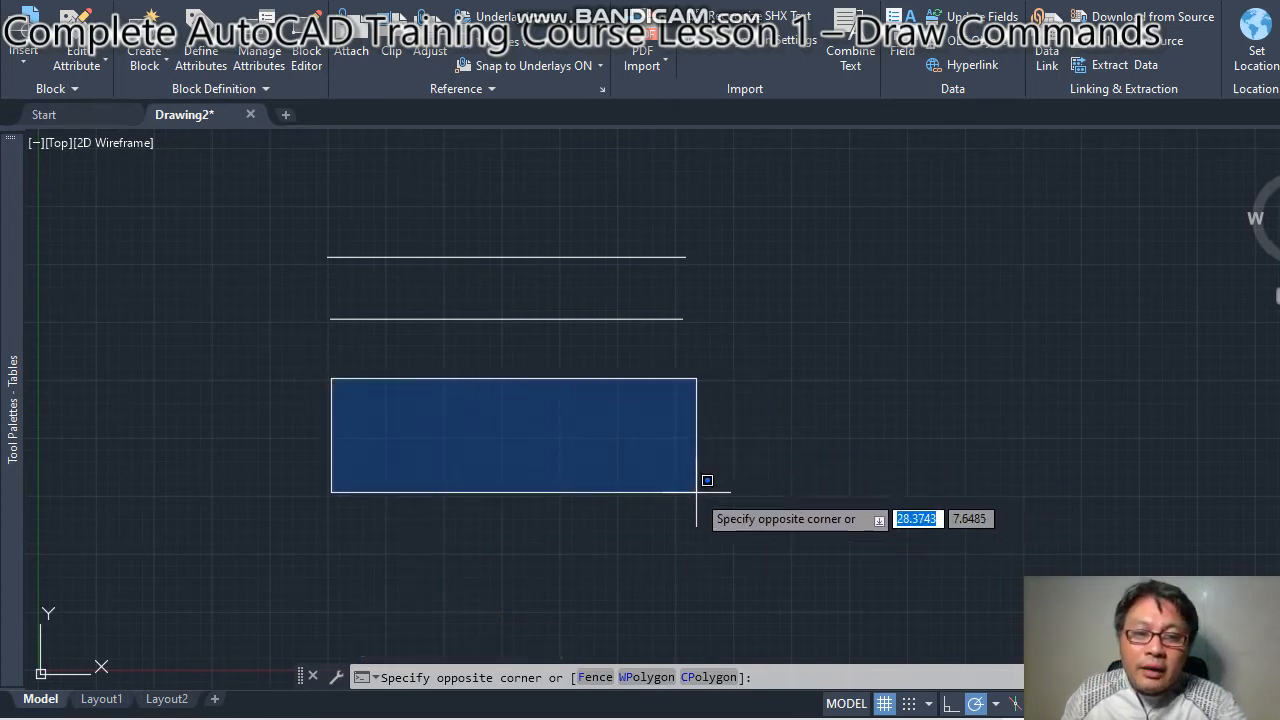
click(722, 508)
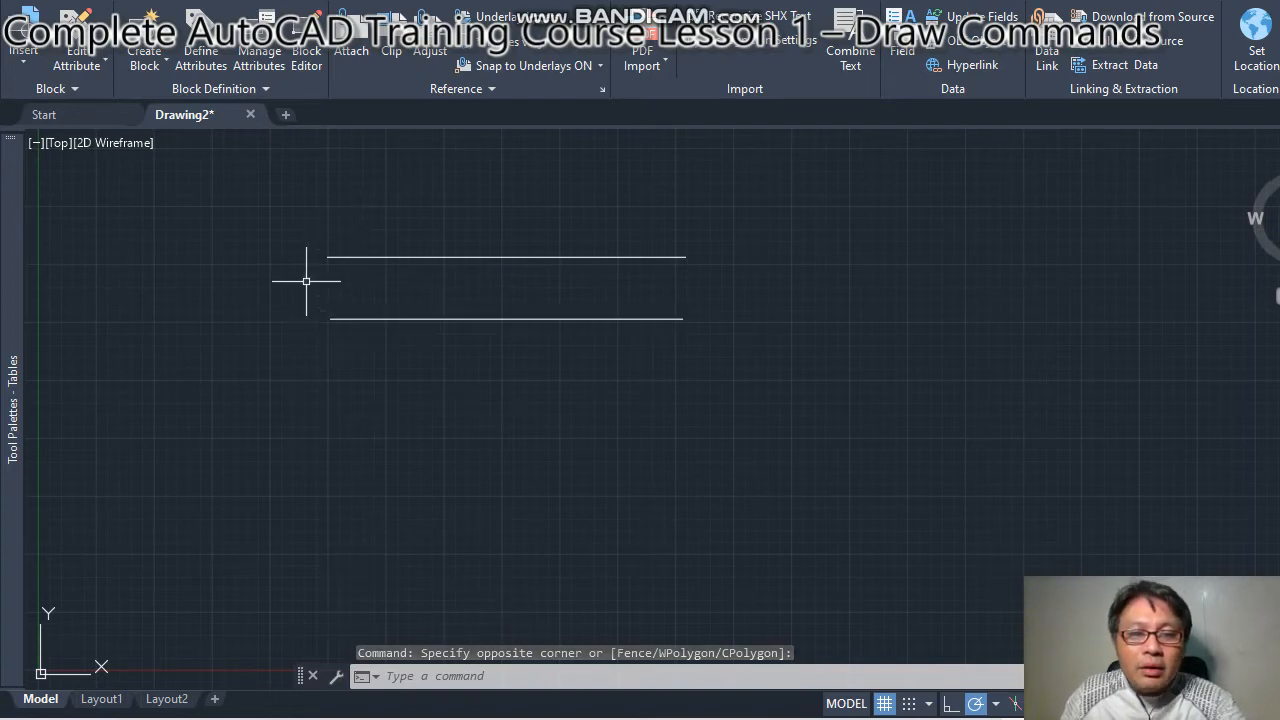
mouse_move(305, 219)
mouse_down()
mouse_move(435, 412)
mouse_move(638, 390)
mouse_move(736, 342)
mouse_move(724, 243)
mouse_up()
click(522, 347)
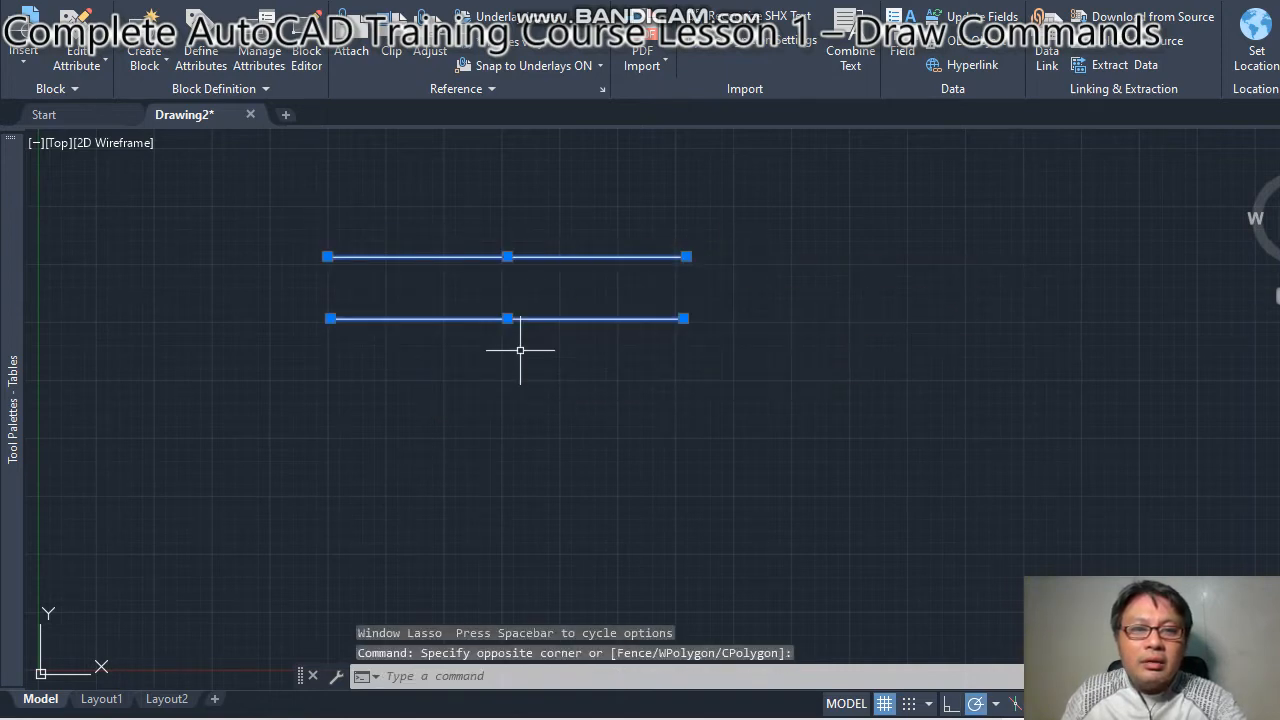
click(430, 425)
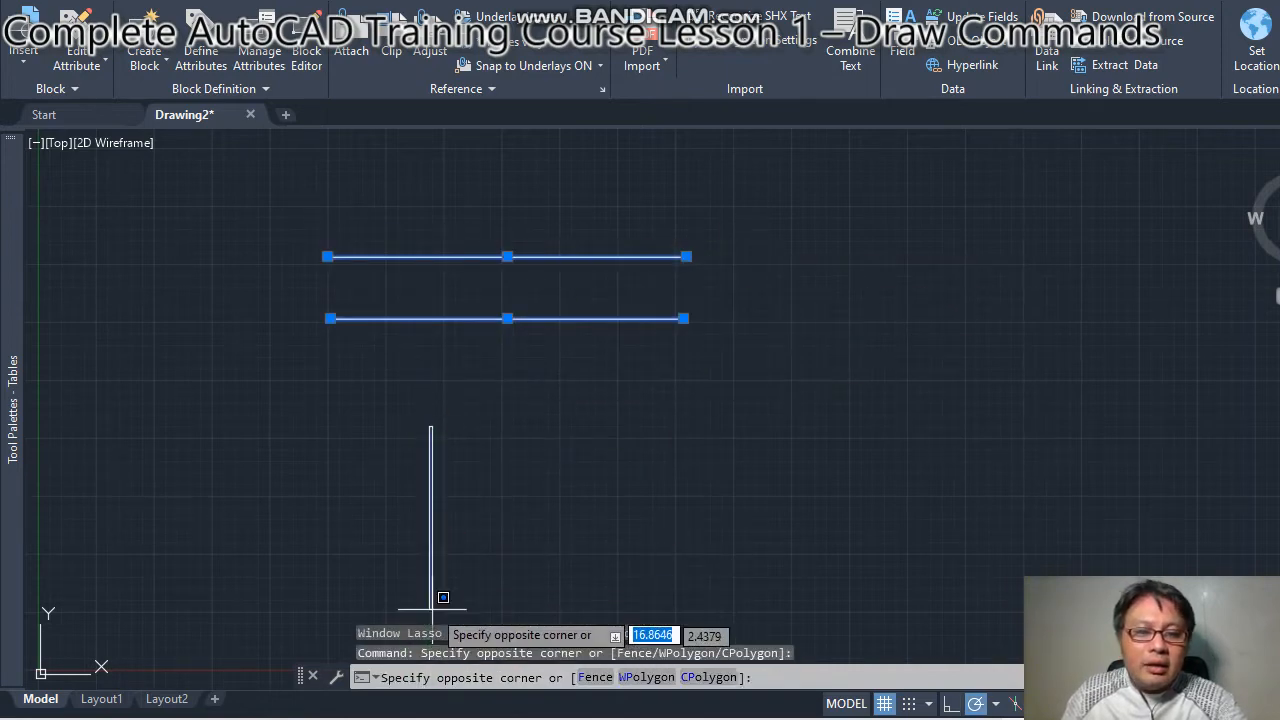
key(Escape)
key(Escape)
key(Escape)
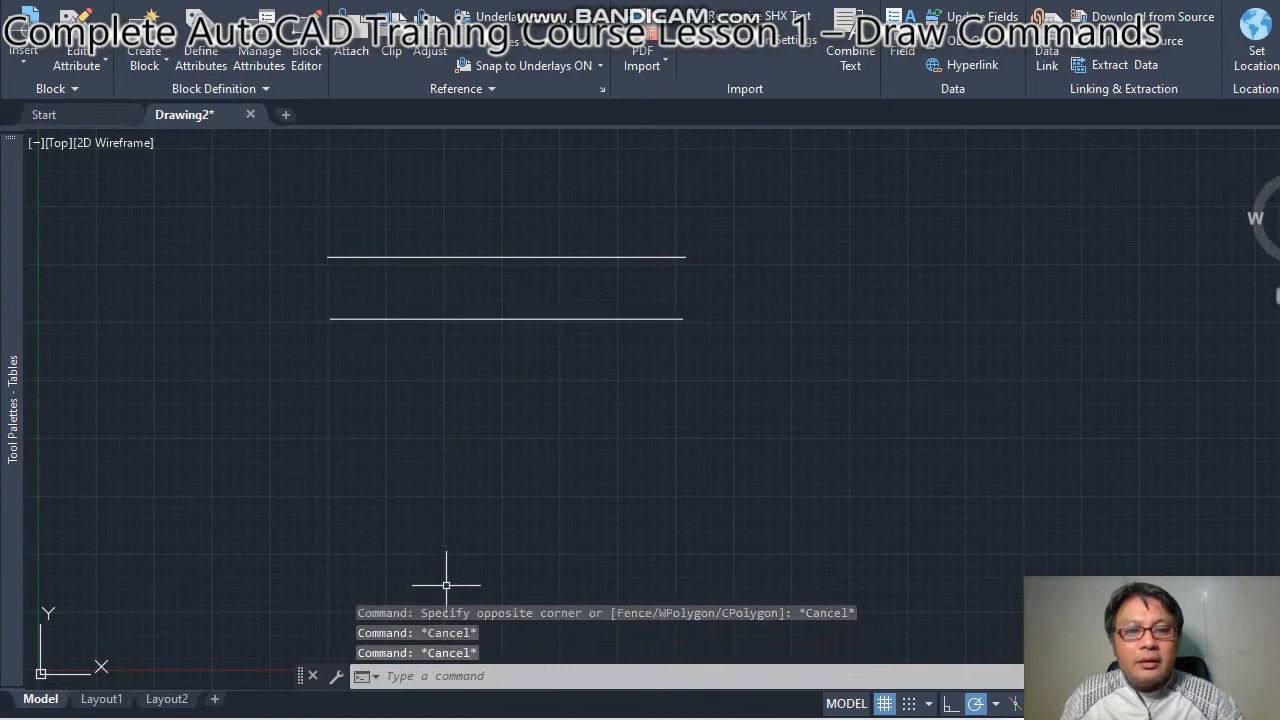
- Draw a zigzag of three connected slanted line segments below the two horizontal lines, keeping the Line command active
click(421, 678)
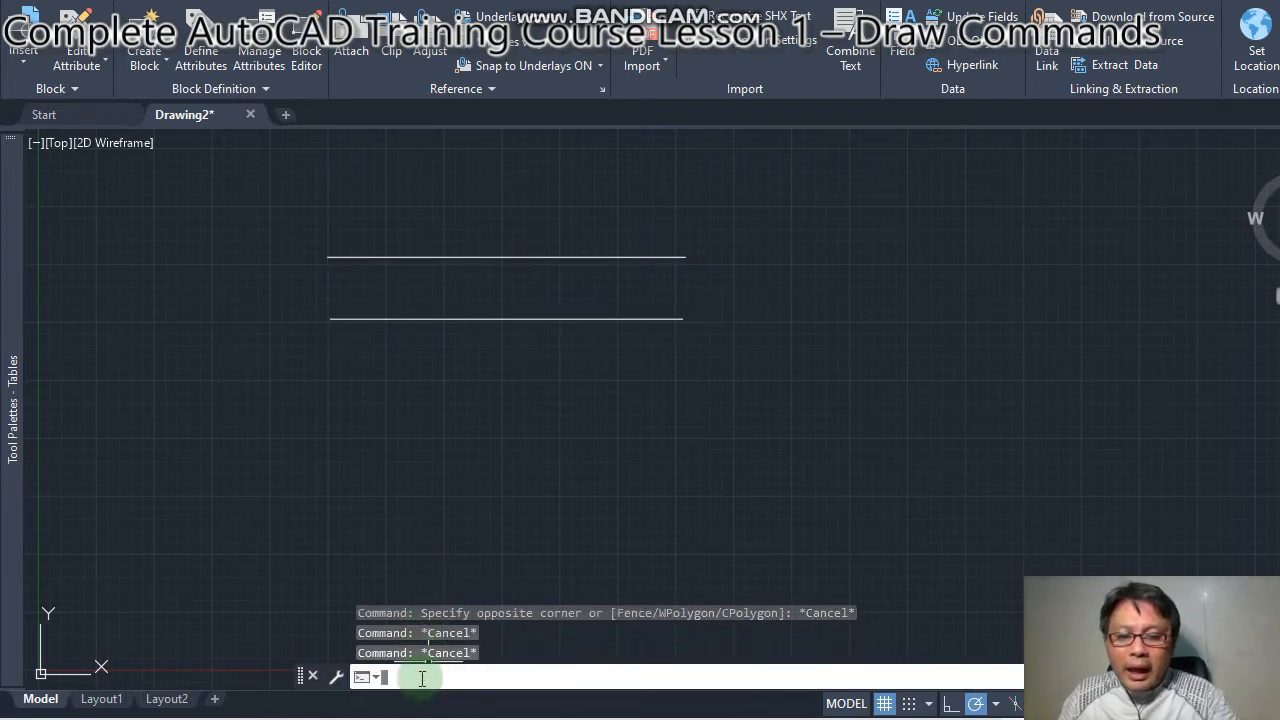
text(L)
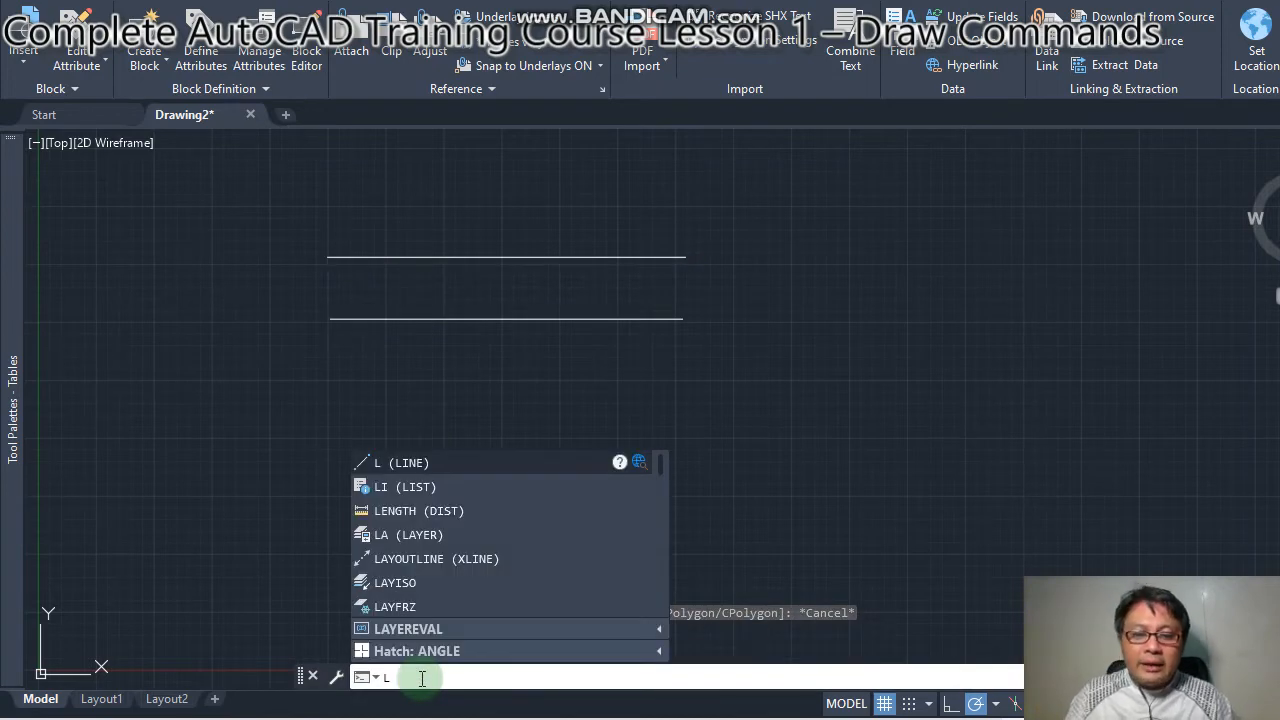
text(INE)
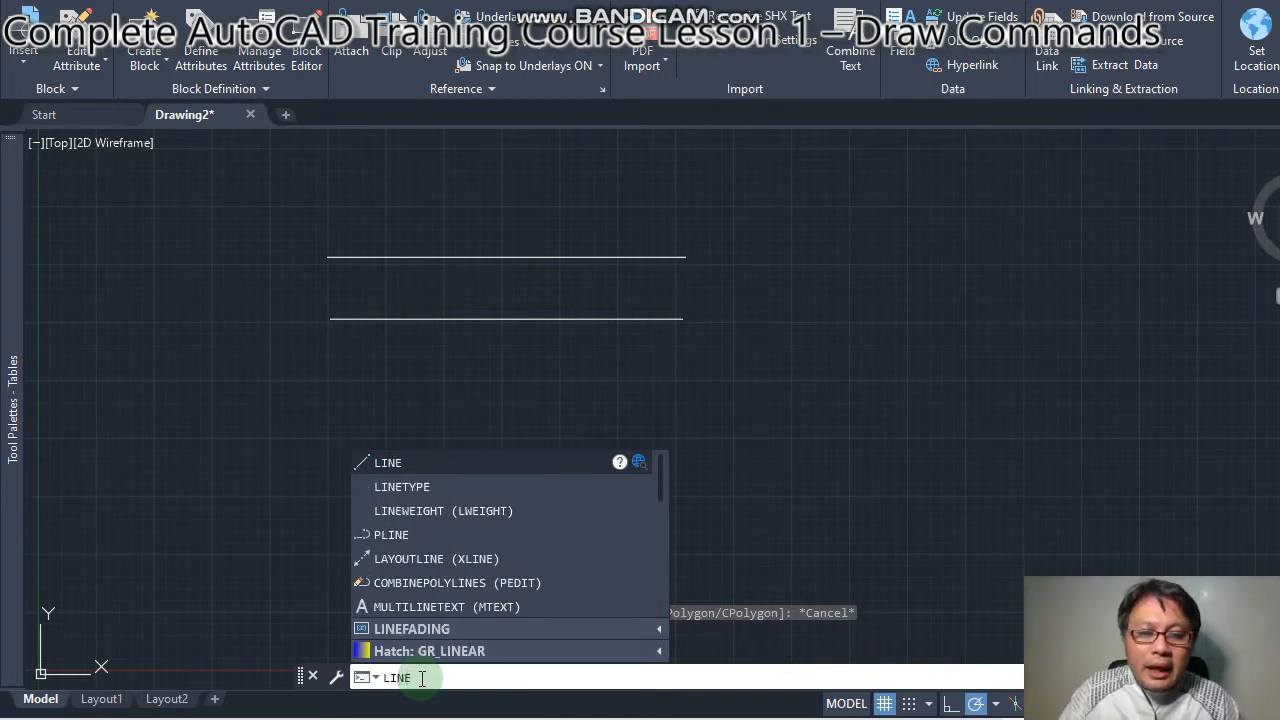
key(Return)
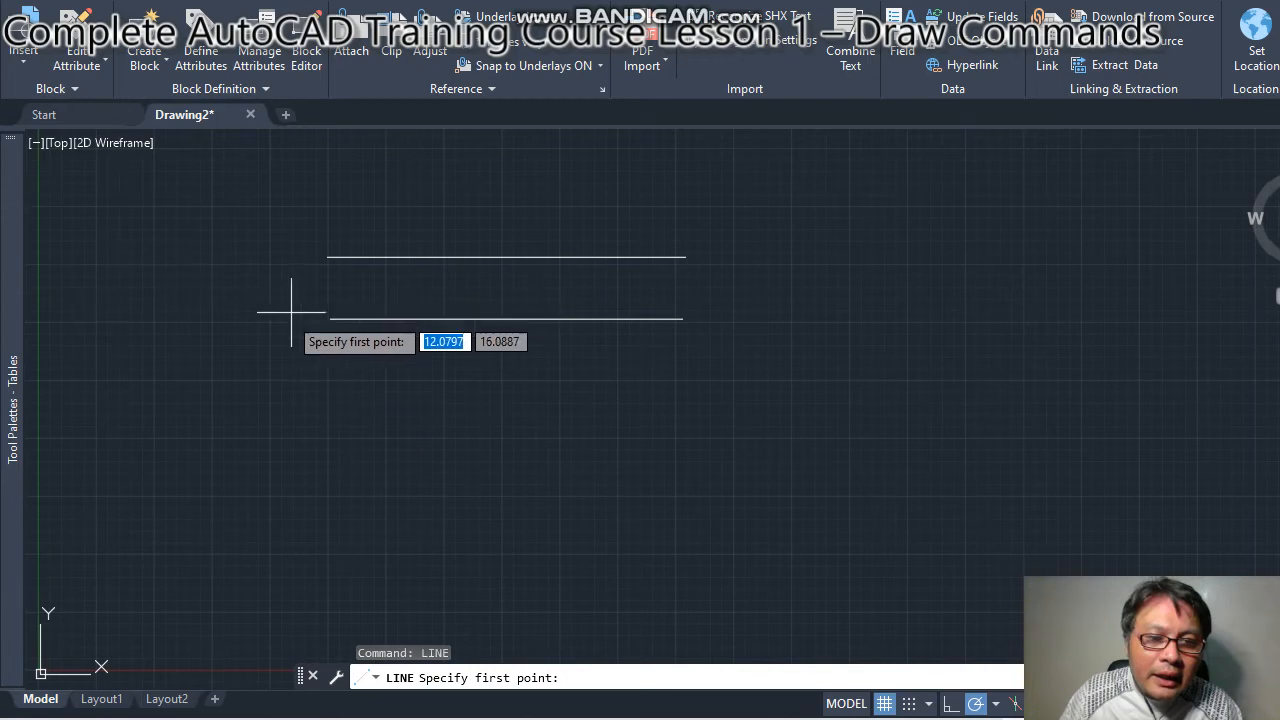
click(249, 369)
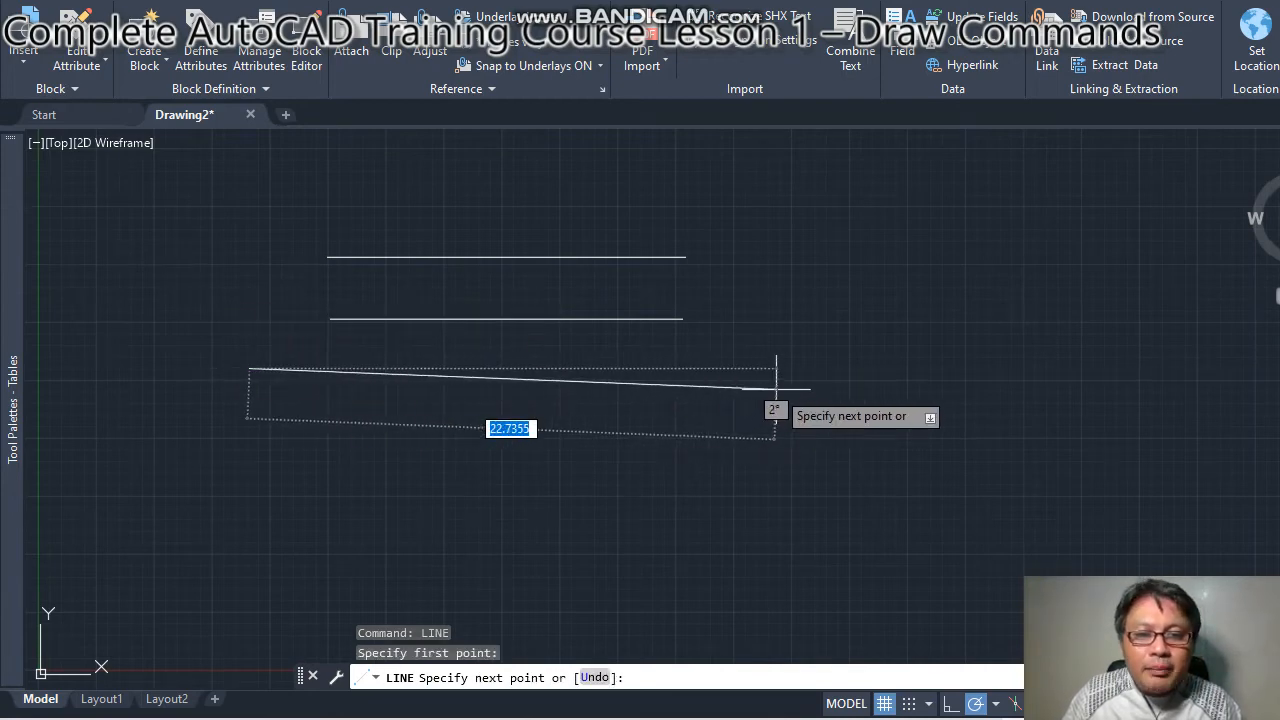
click(700, 422)
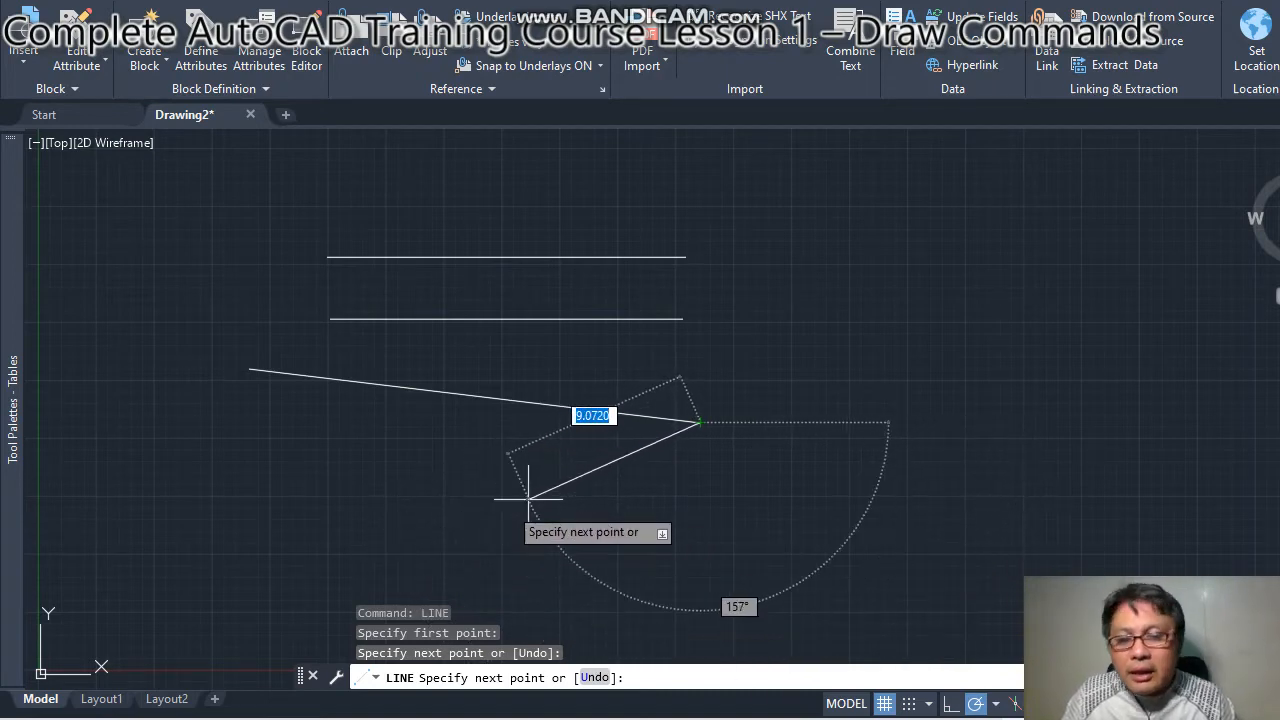
click(332, 538)
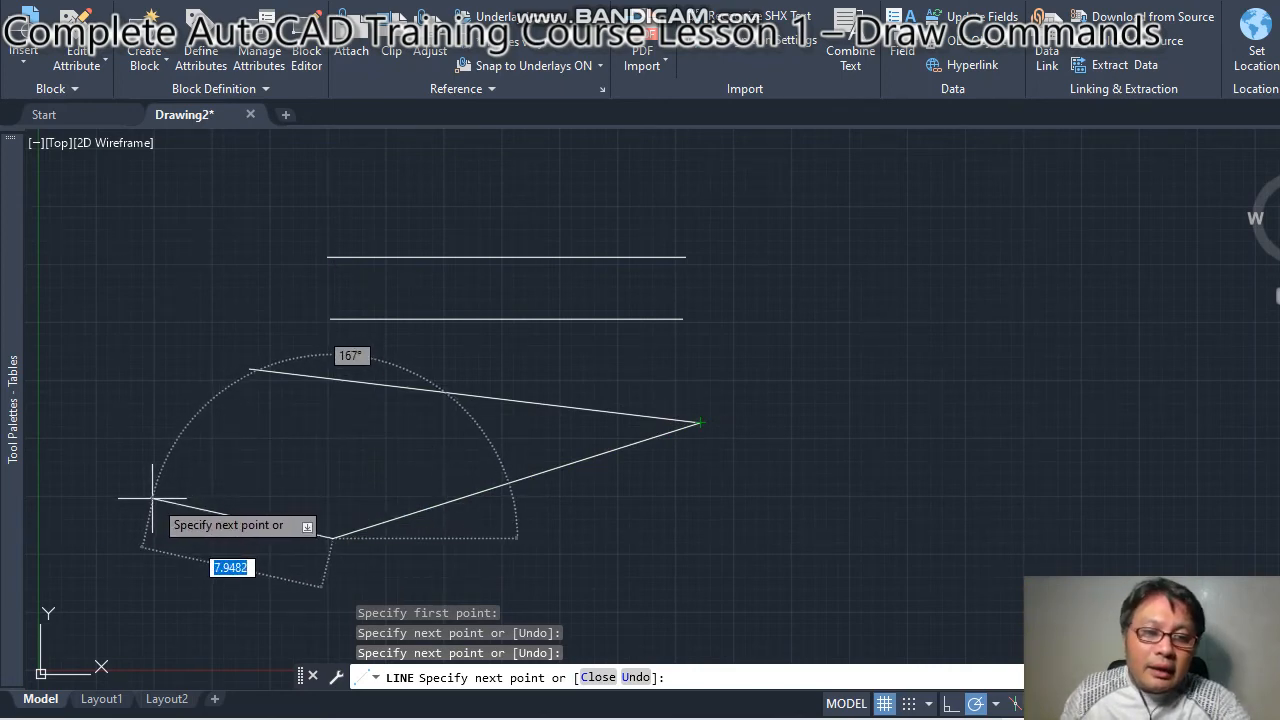
click(126, 482)
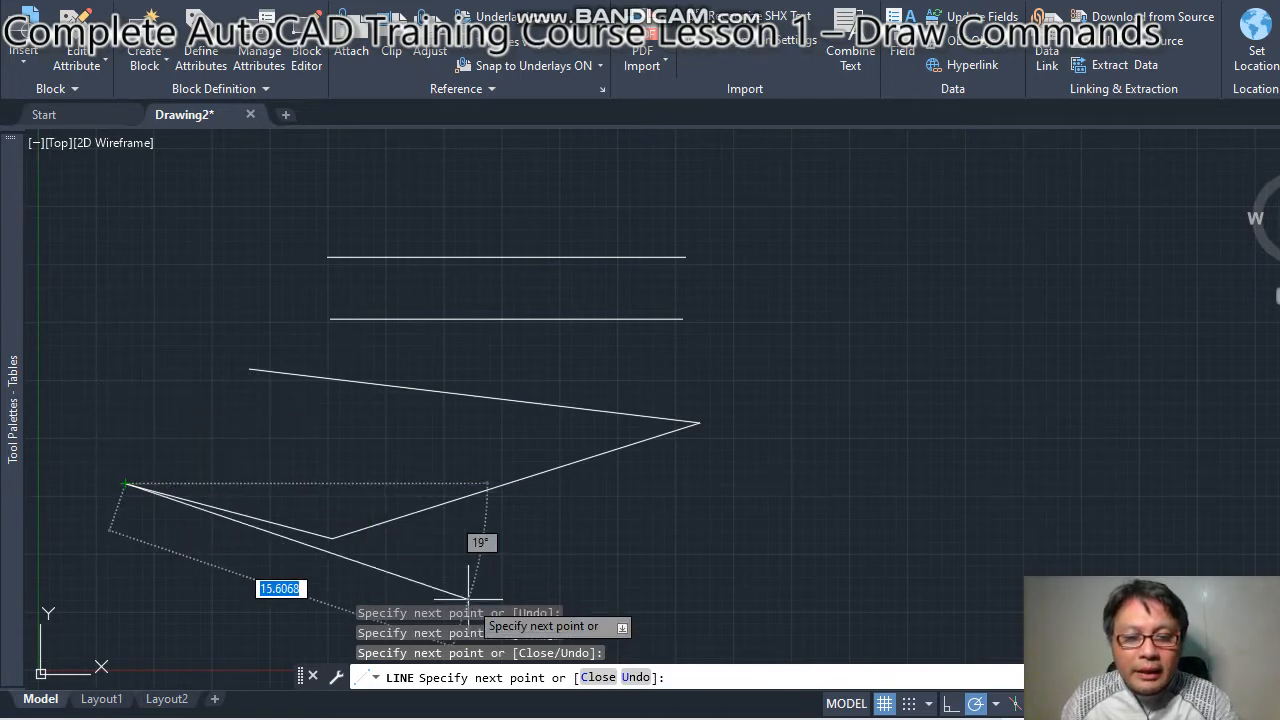
- Retract the zigzag's third segment with the Line command's Undo option, then draw a replacement segment up to the left and retract it too
text(u)
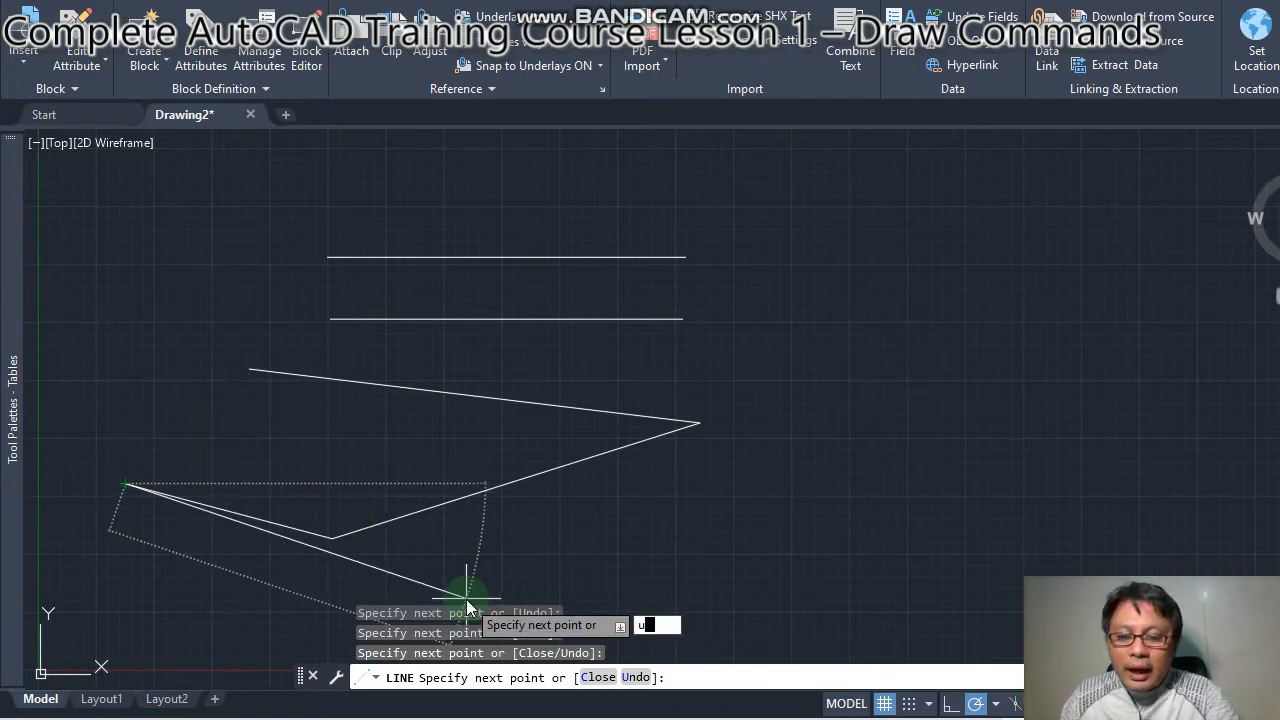
key(Return)
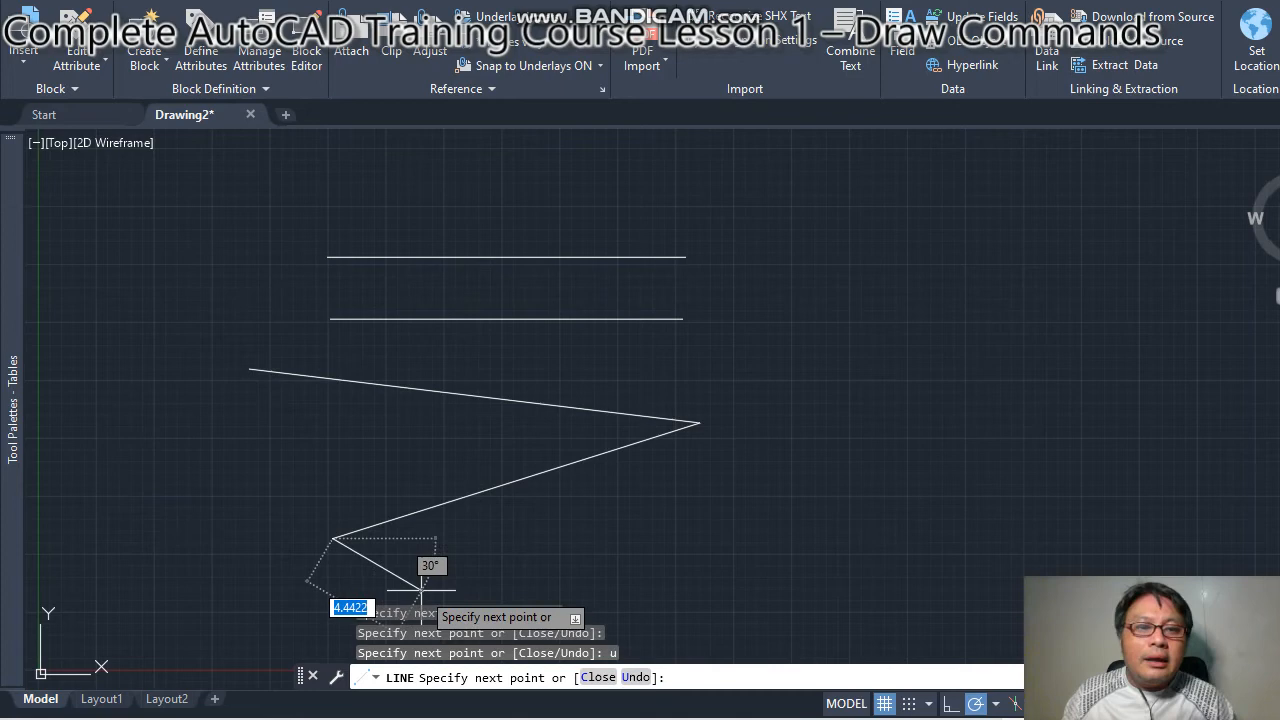
click(151, 465)
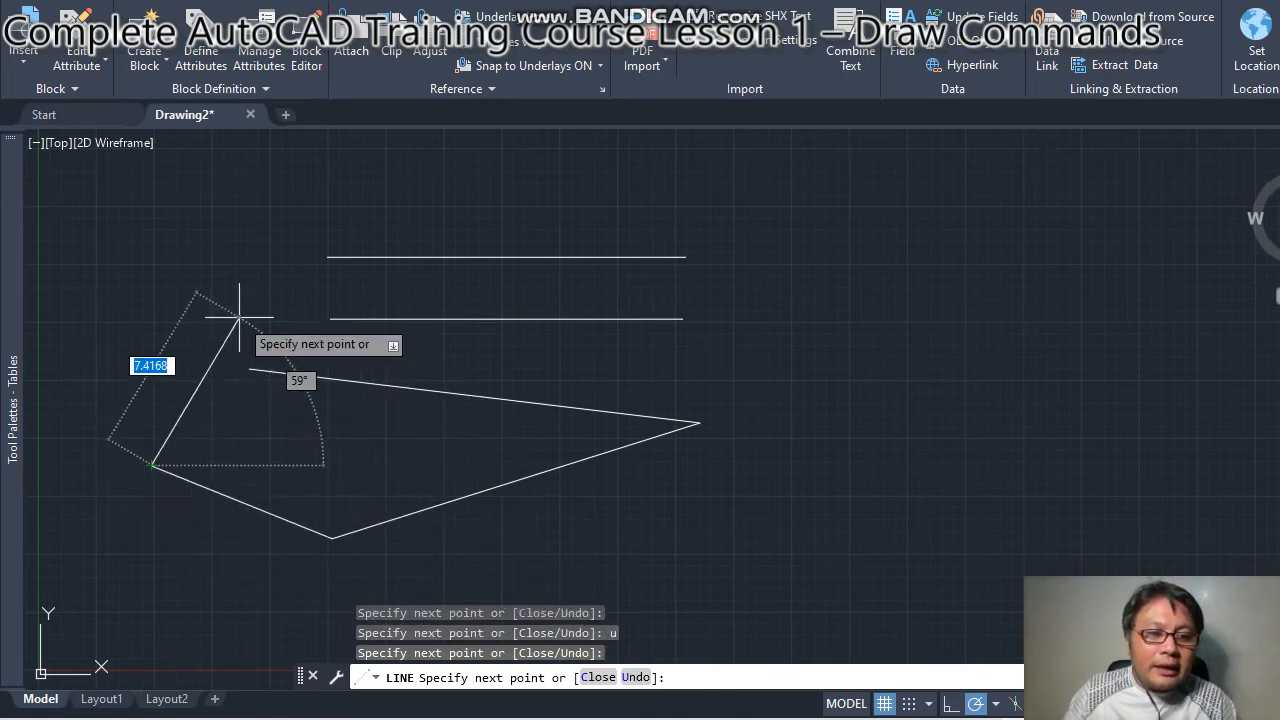
text(u)
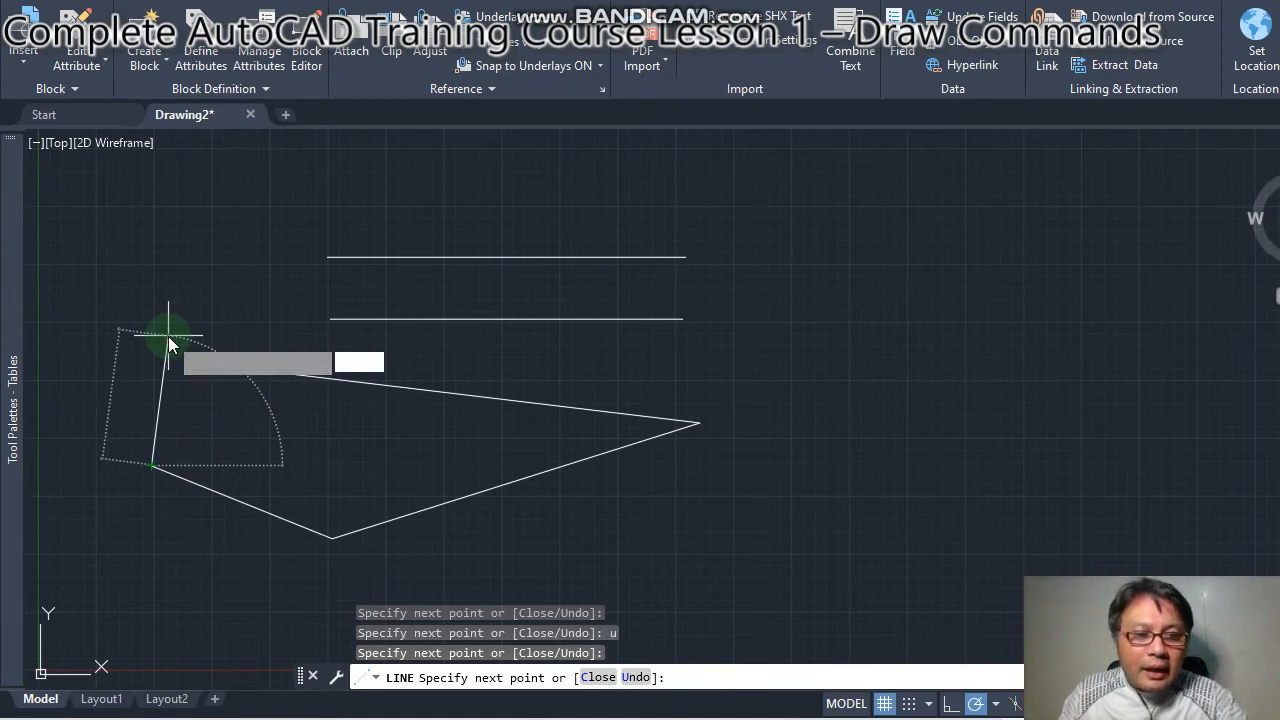
key(Return)
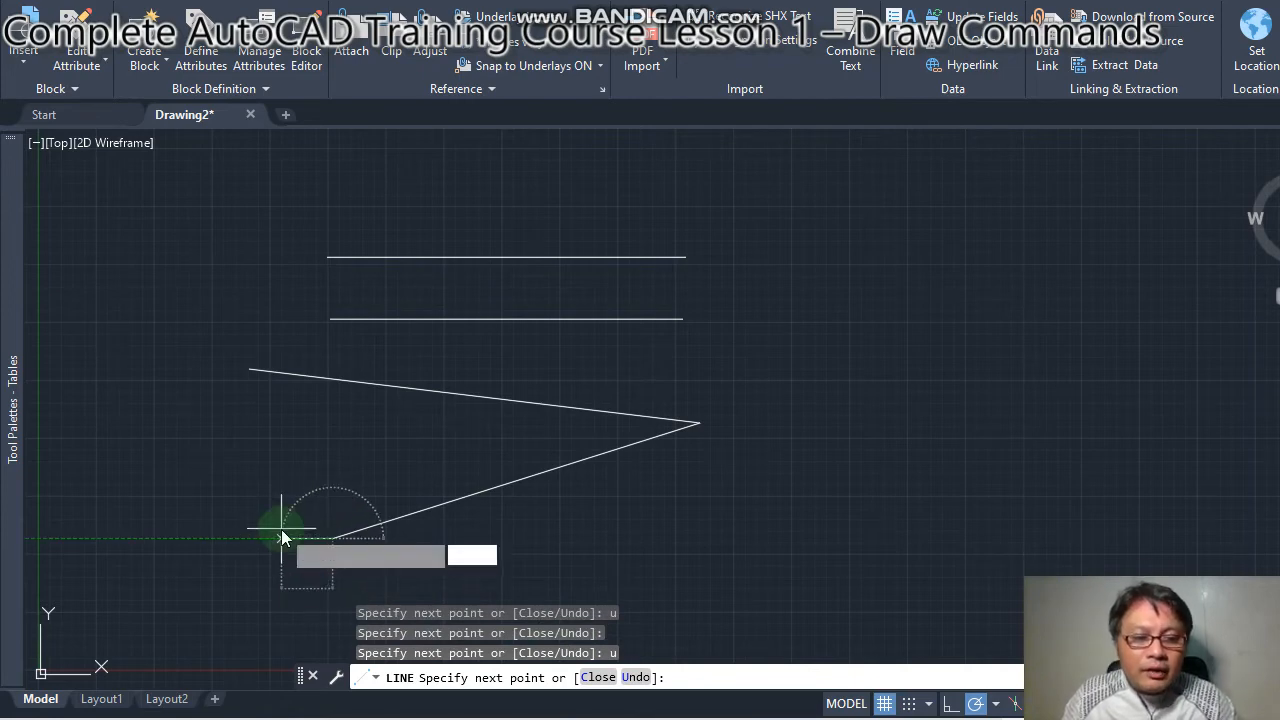
- Close the two remaining slanted segments into a triangle with the Line command's Close option
text(c)
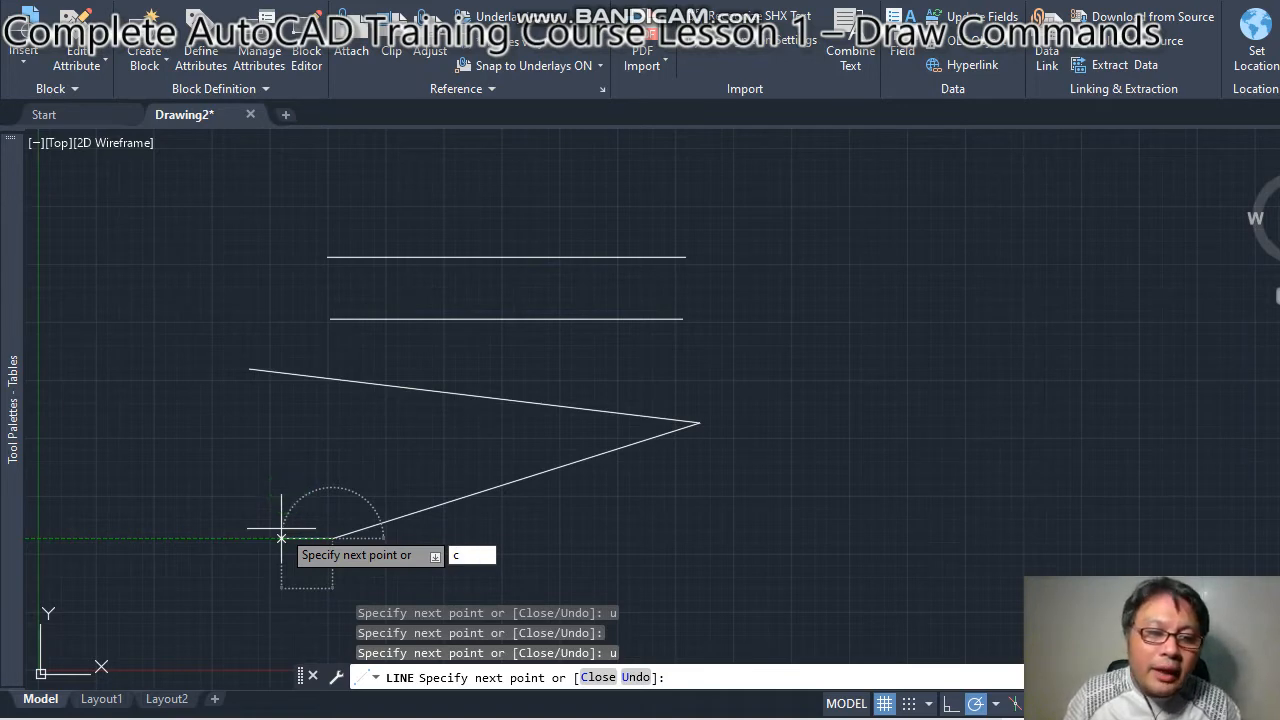
key(Return)
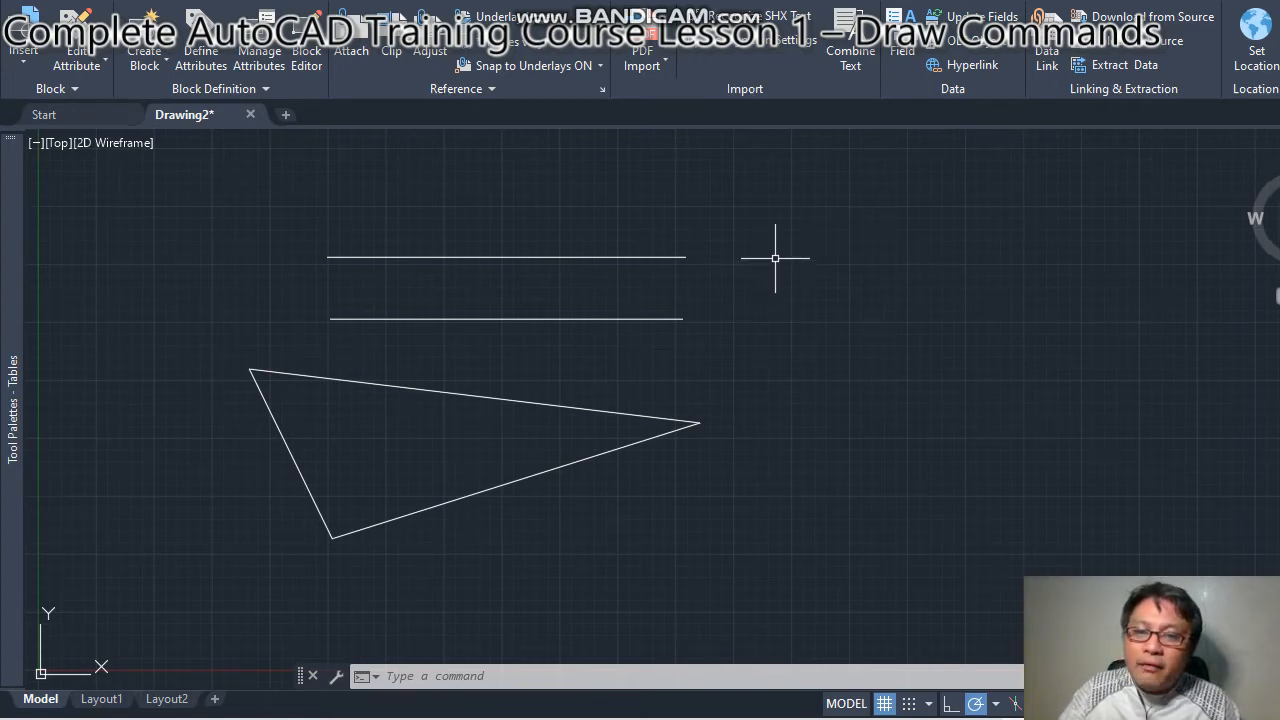
- Draw an irregular five-sided polygon to the right of the triangle with the Line command, finishing its last side with the Close option
text(LINE)
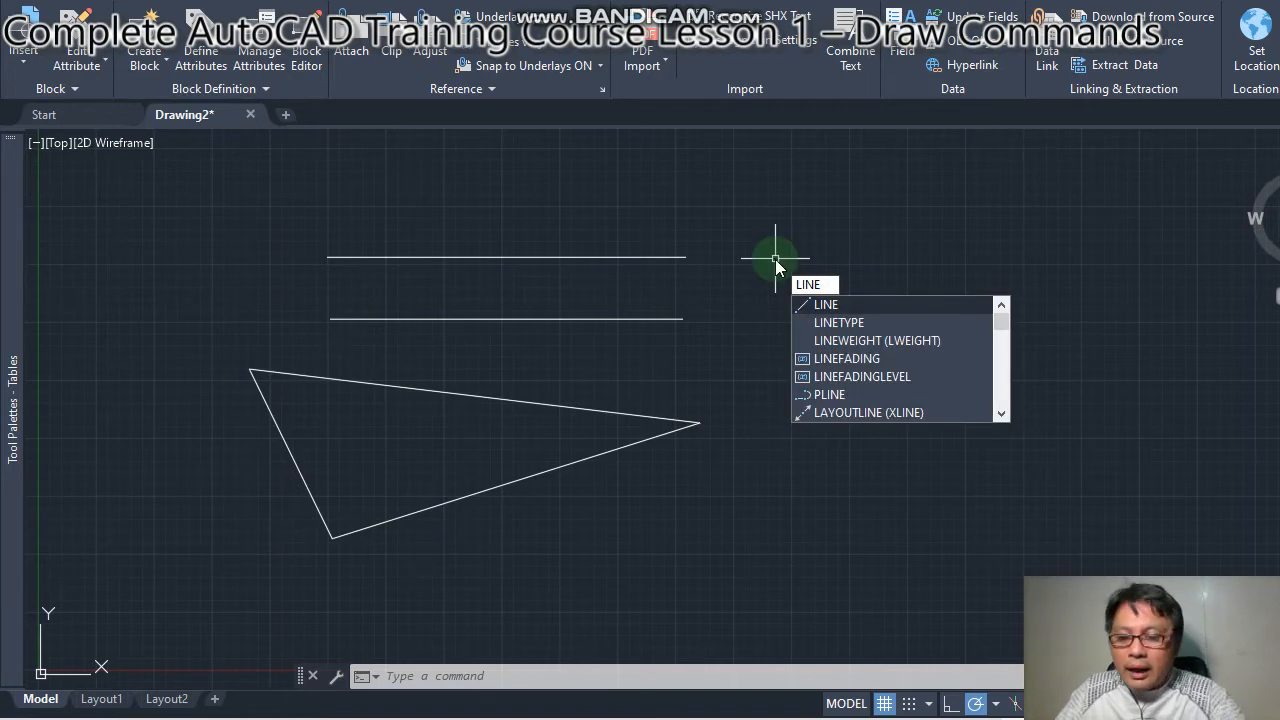
key(Return)
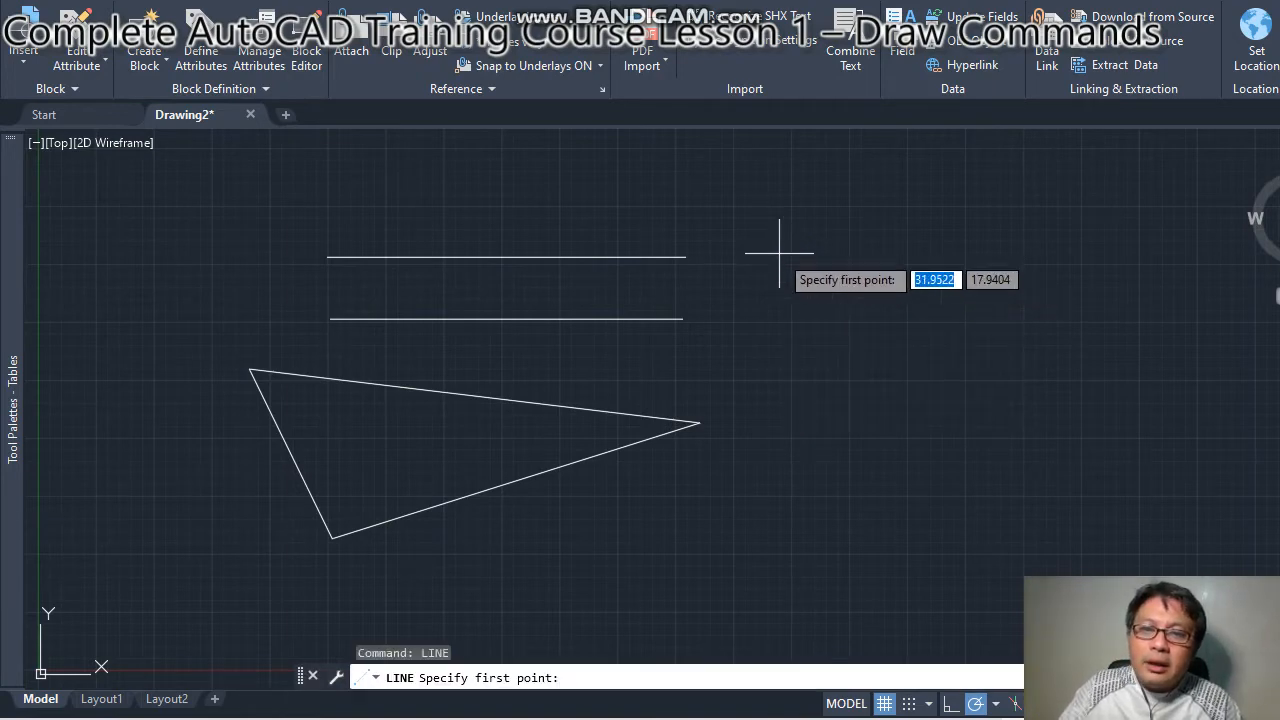
click(787, 273)
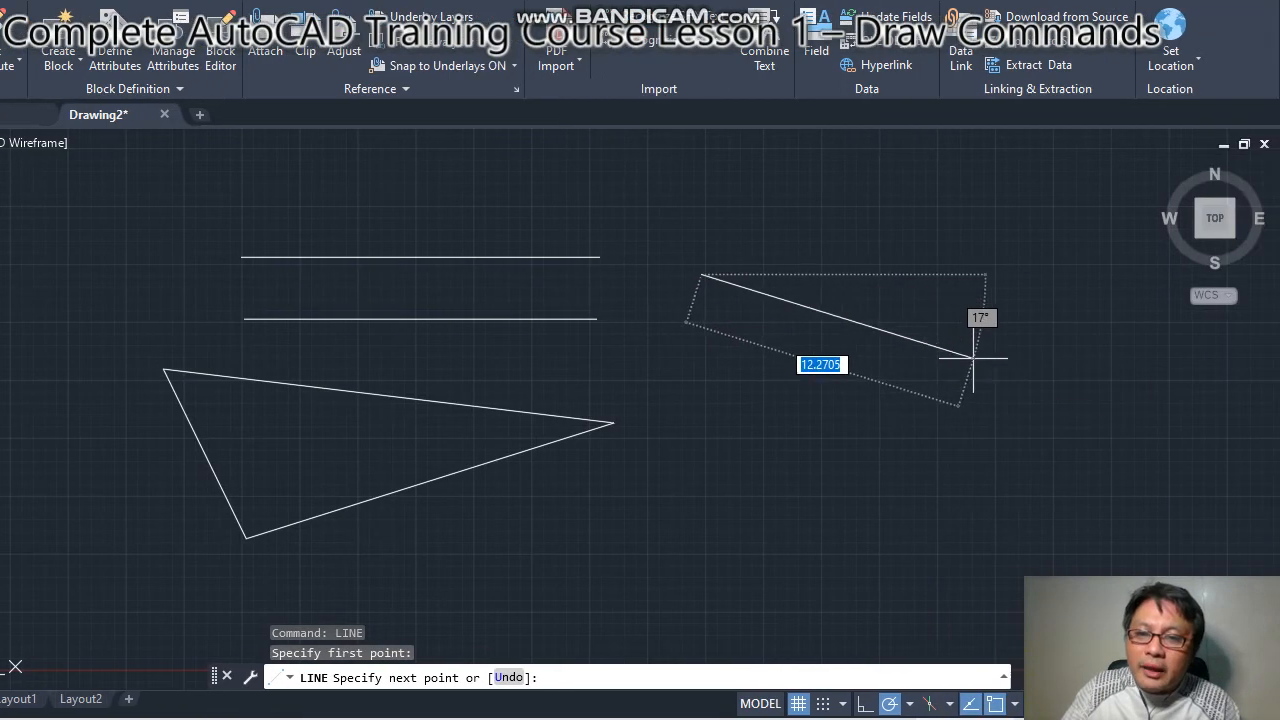
click(1012, 354)
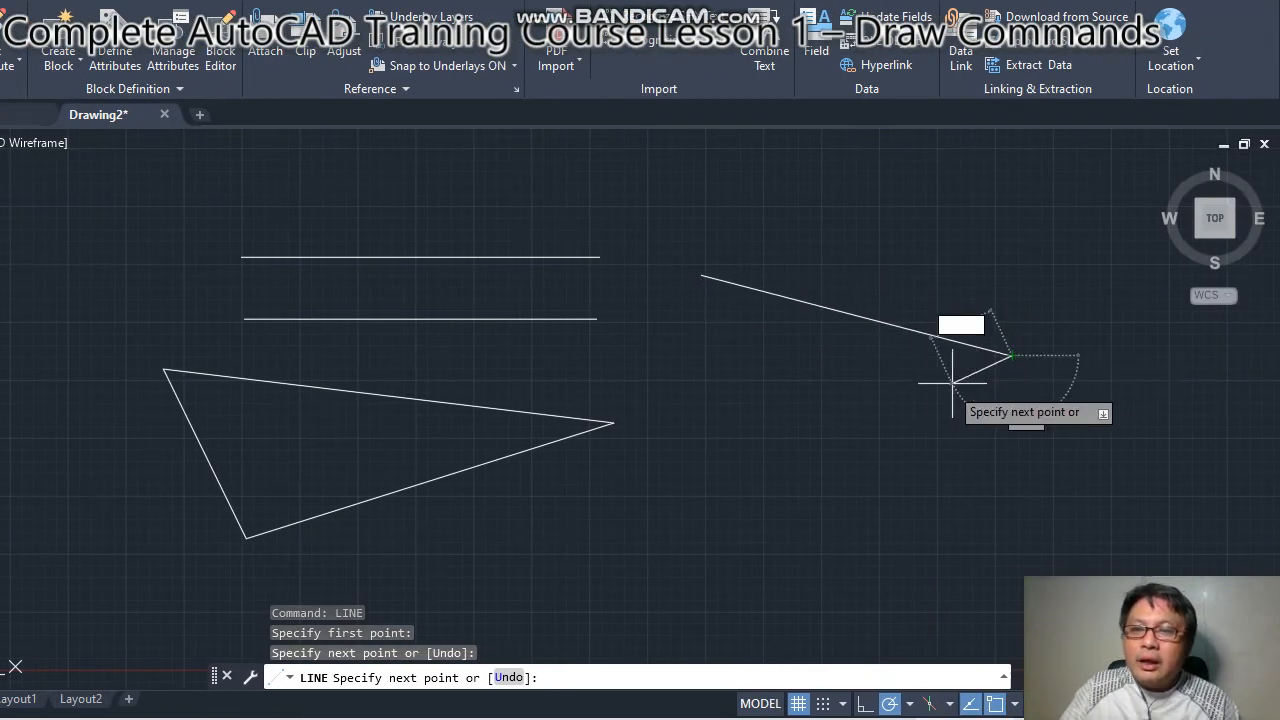
click(890, 527)
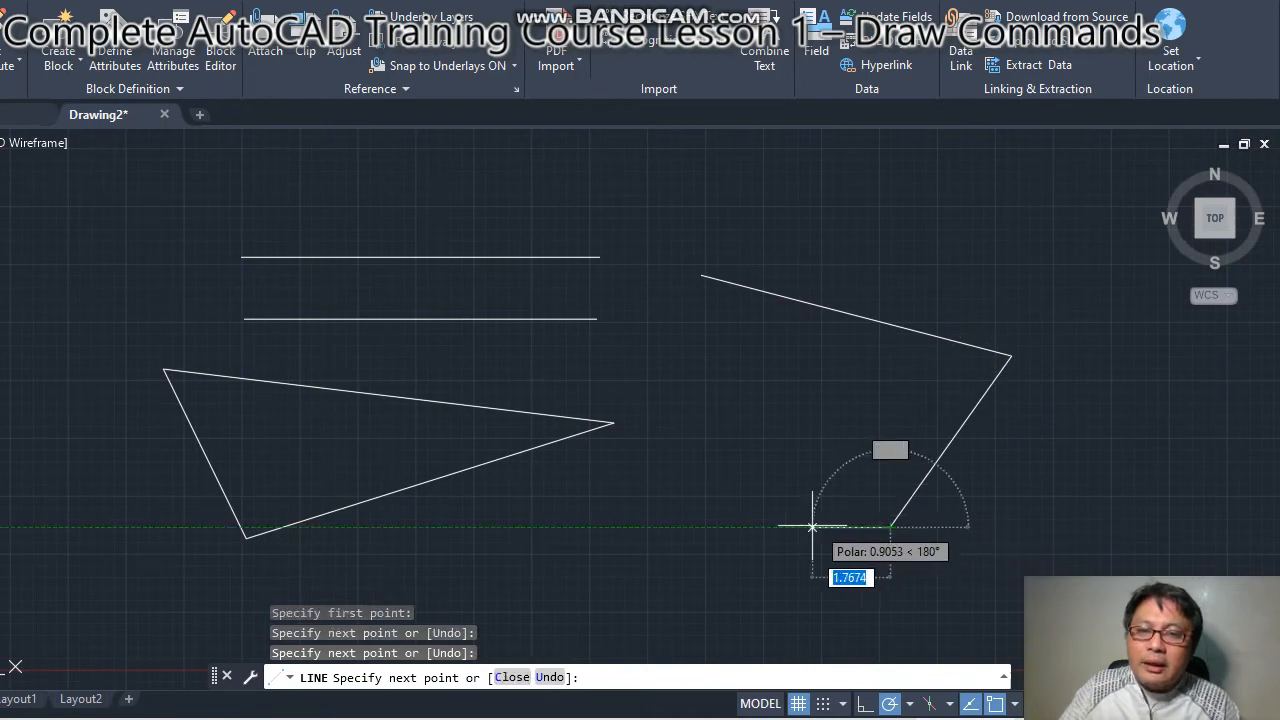
click(657, 577)
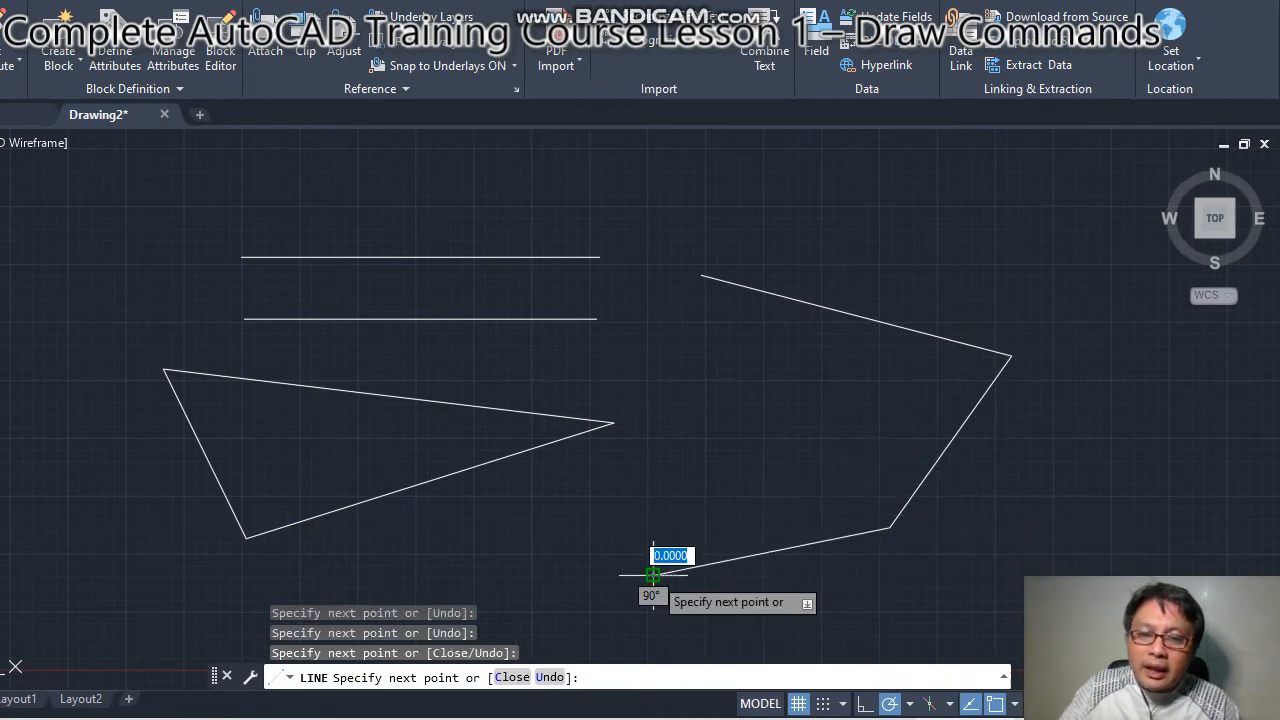
click(475, 539)
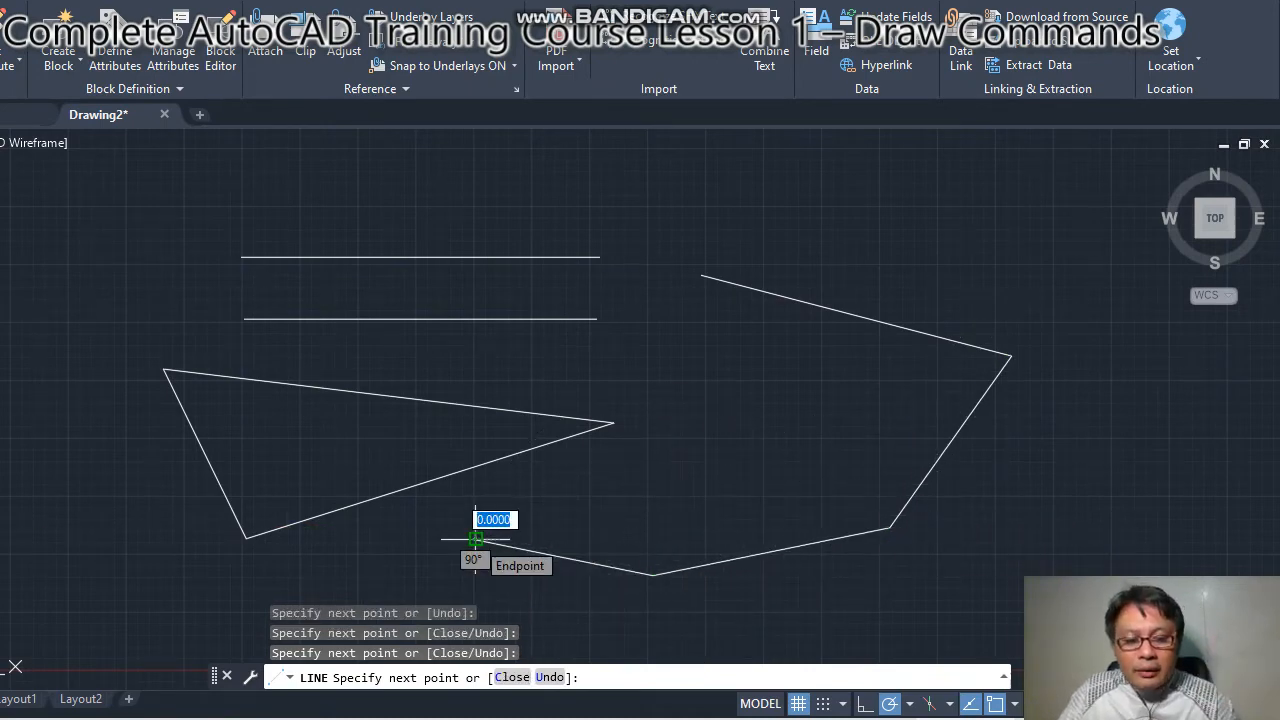
text(c)
key(Return)
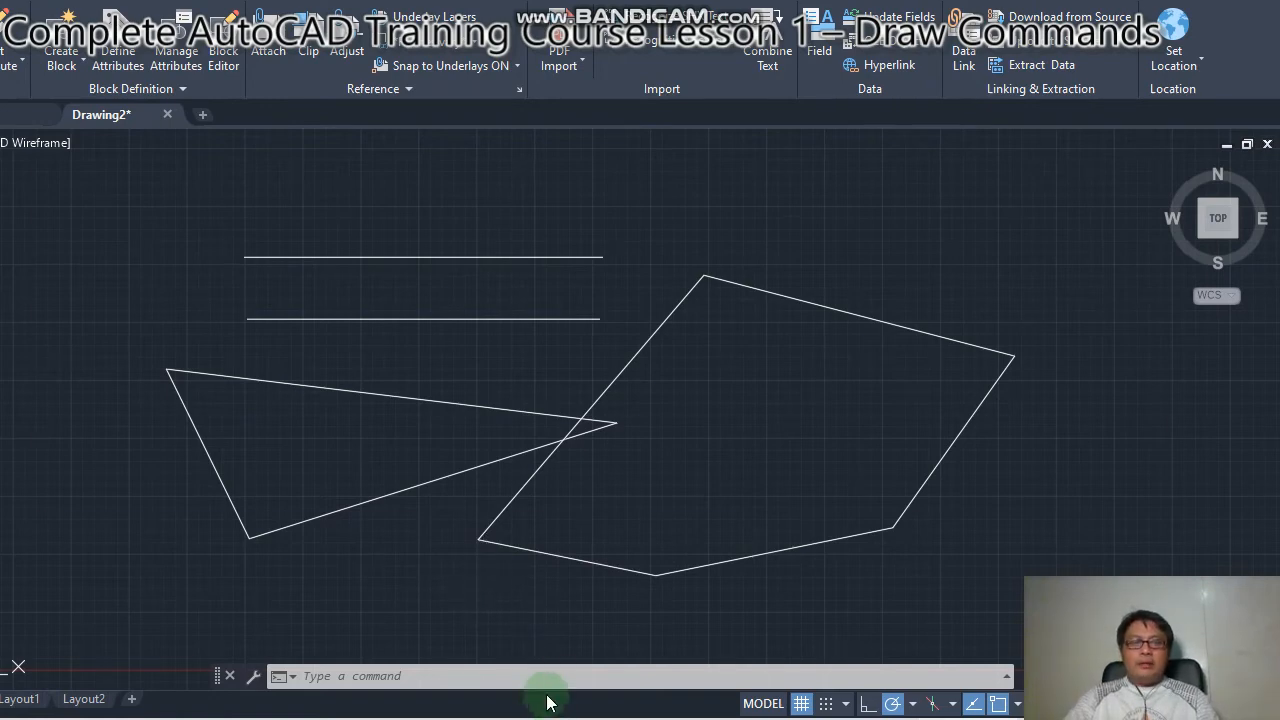
- Check the Point command in the draw commands slide, and place a point in AutoCAD to the upper left of the two horizontal lines
key(alt+Tab)
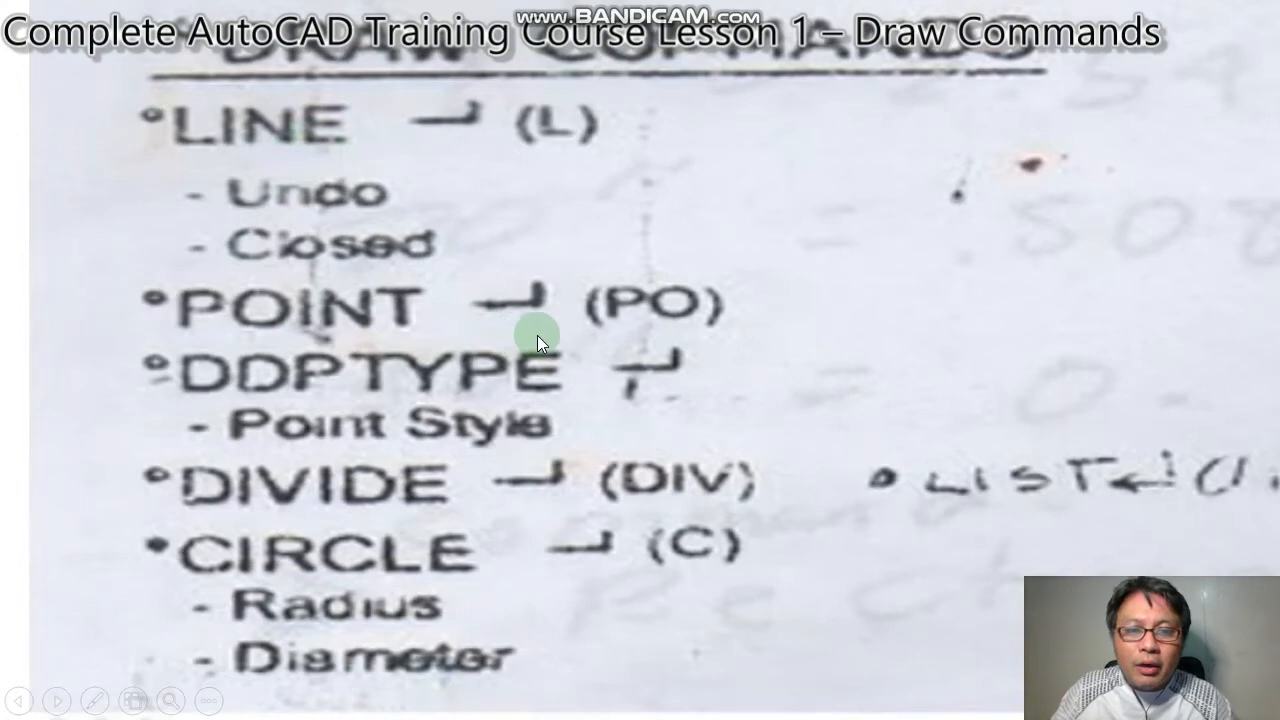
key(alt+Tab)
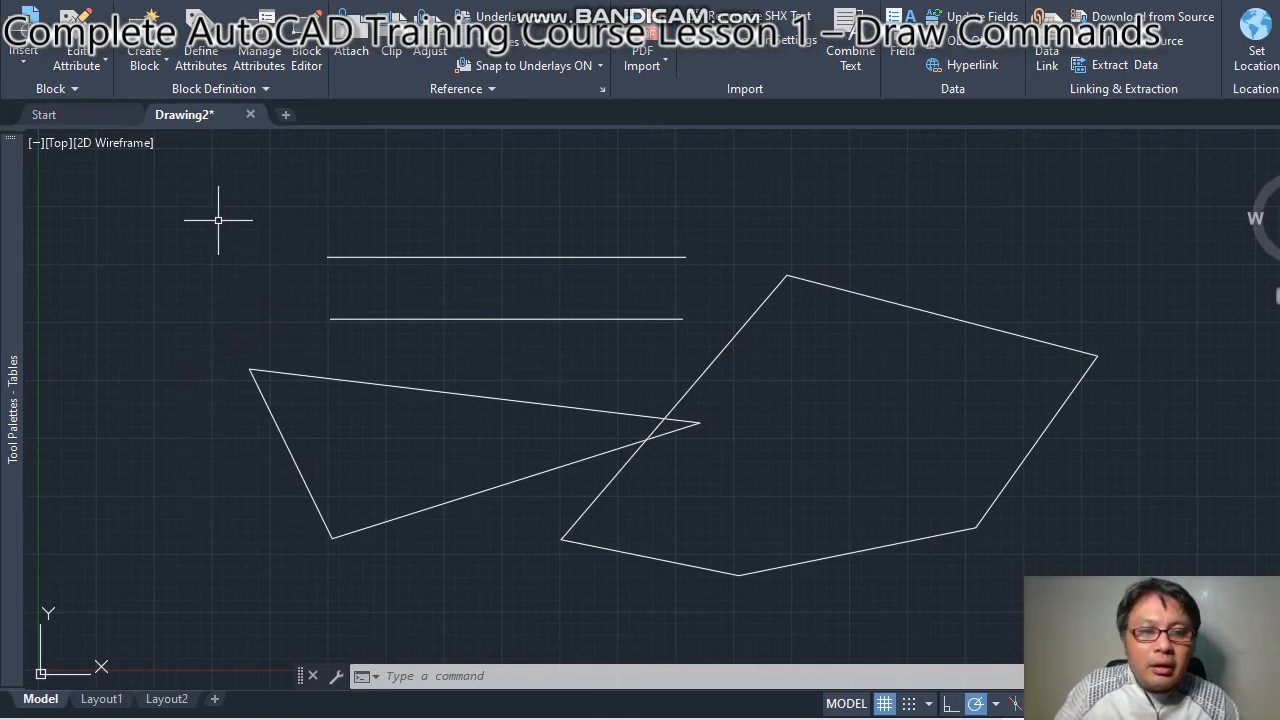
click(440, 678)
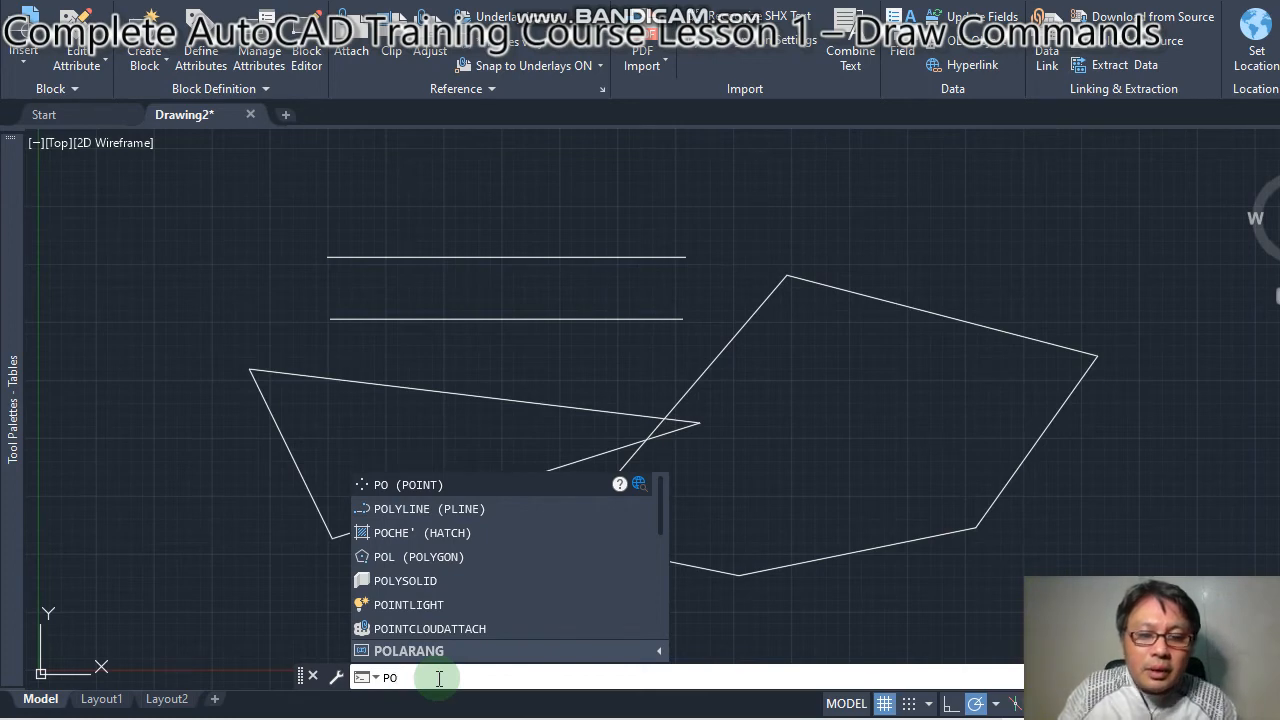
key(Return)
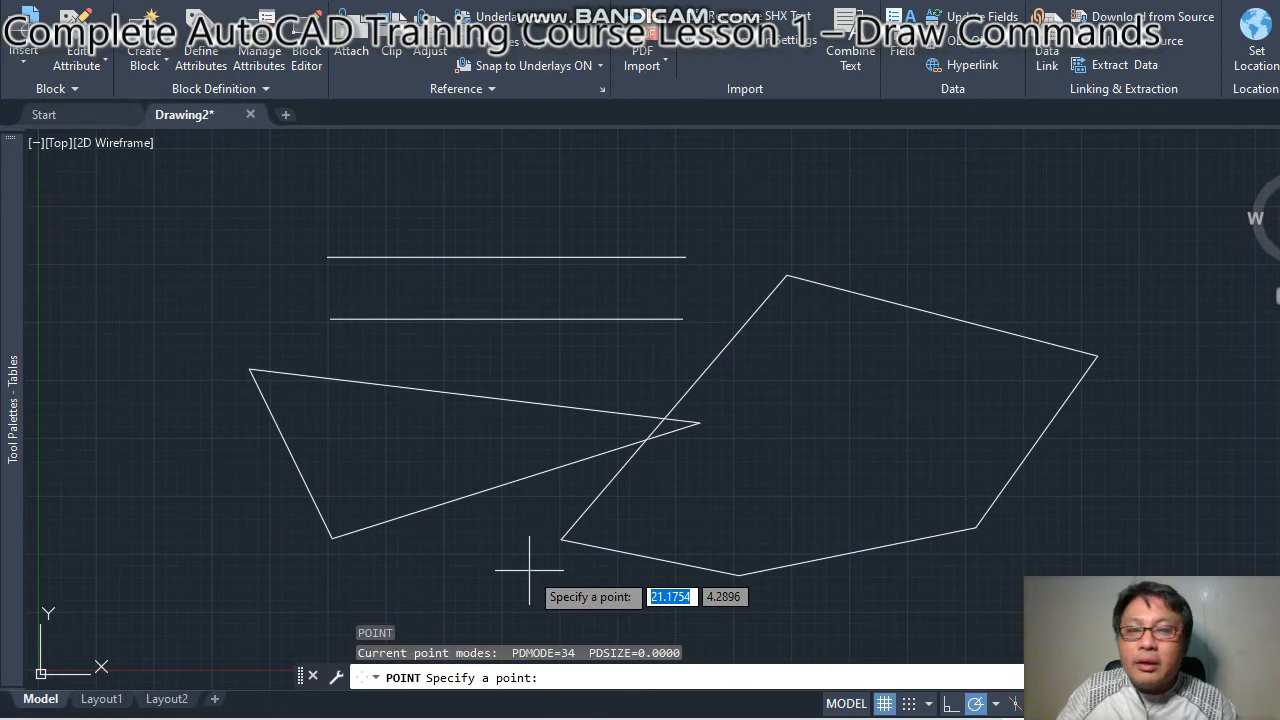
click(207, 220)
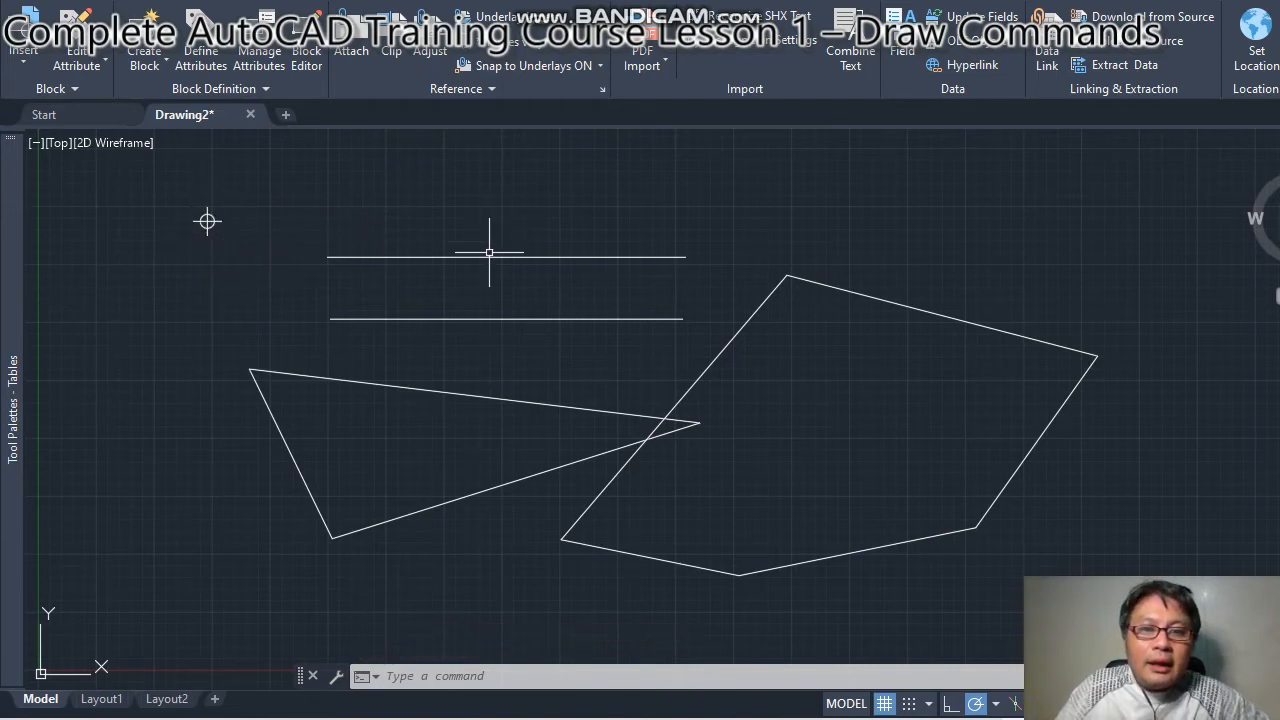
text(PO)
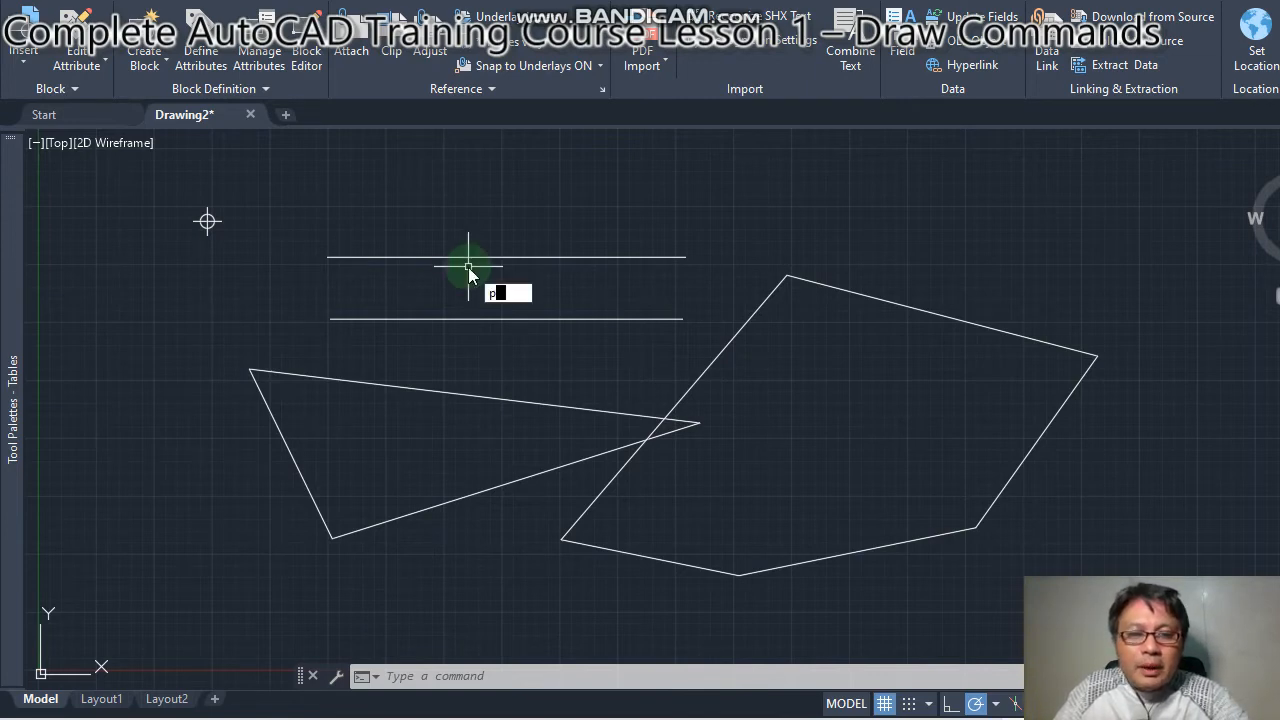
click(431, 212)
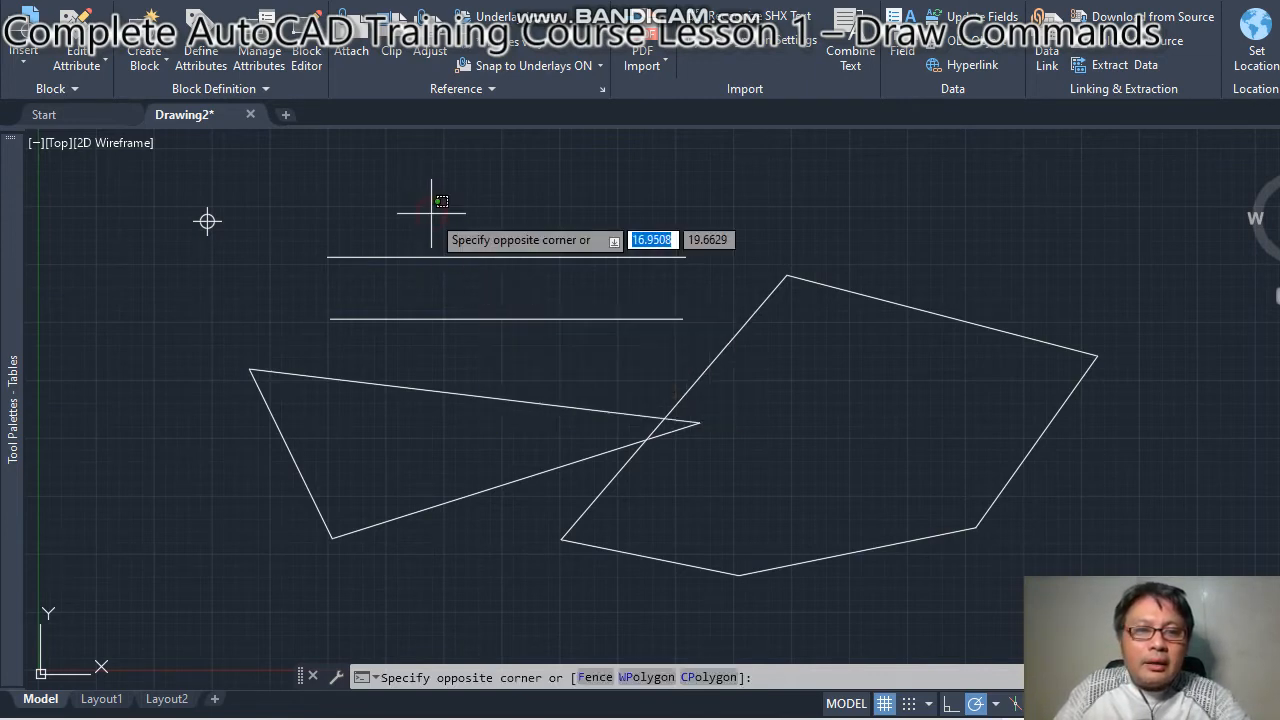
click(502, 211)
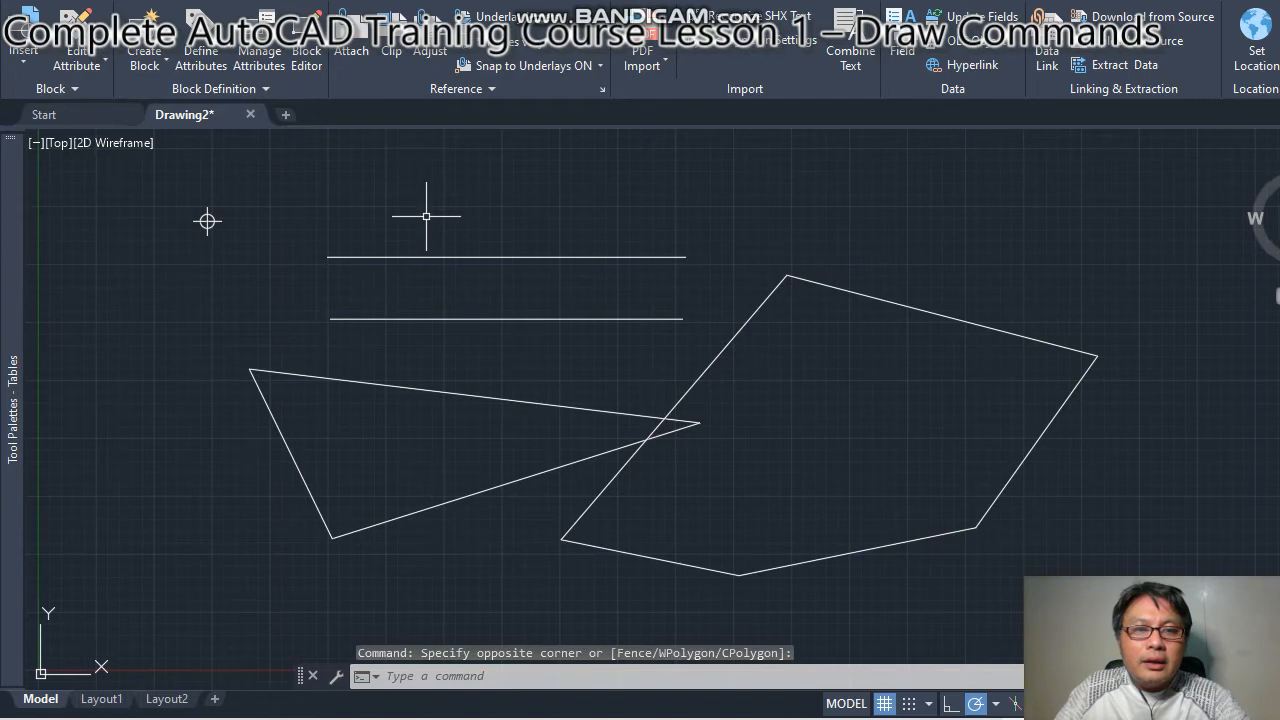
- Place two more points with the Point command: one above the upper horizontal line's left end, one to the upper left of the triangle
text(PO)
key(Return)
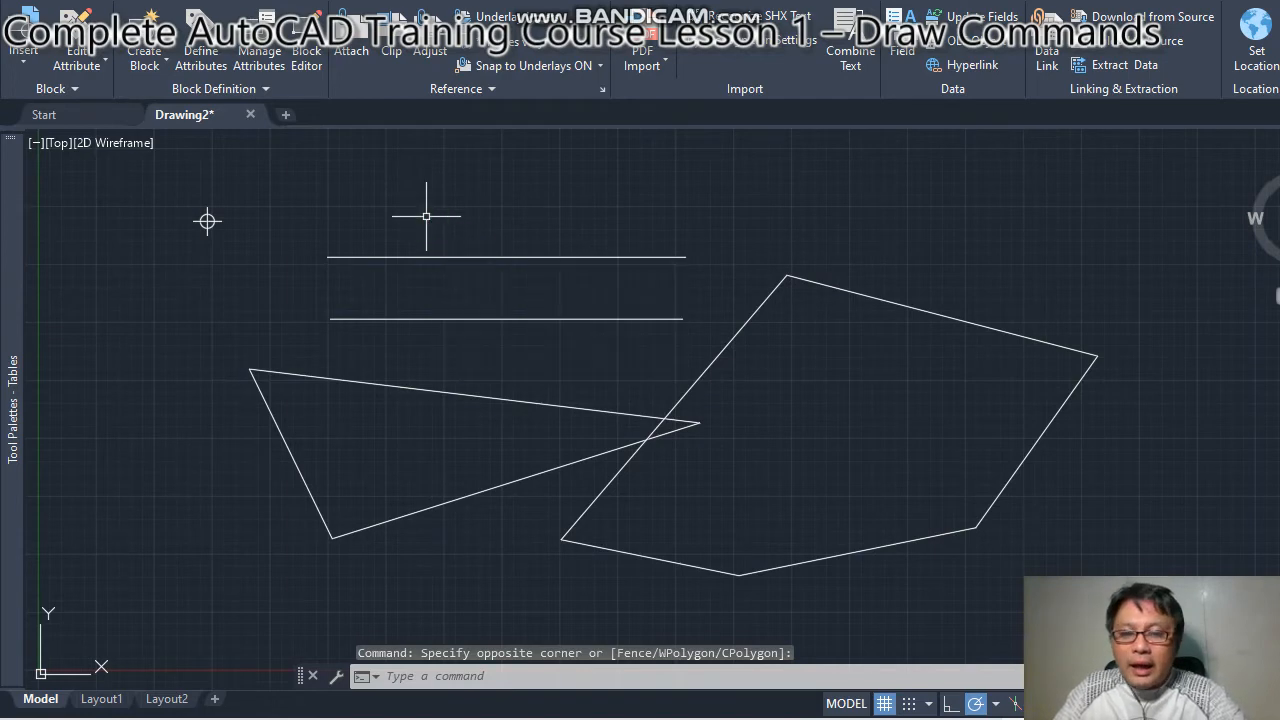
click(357, 197)
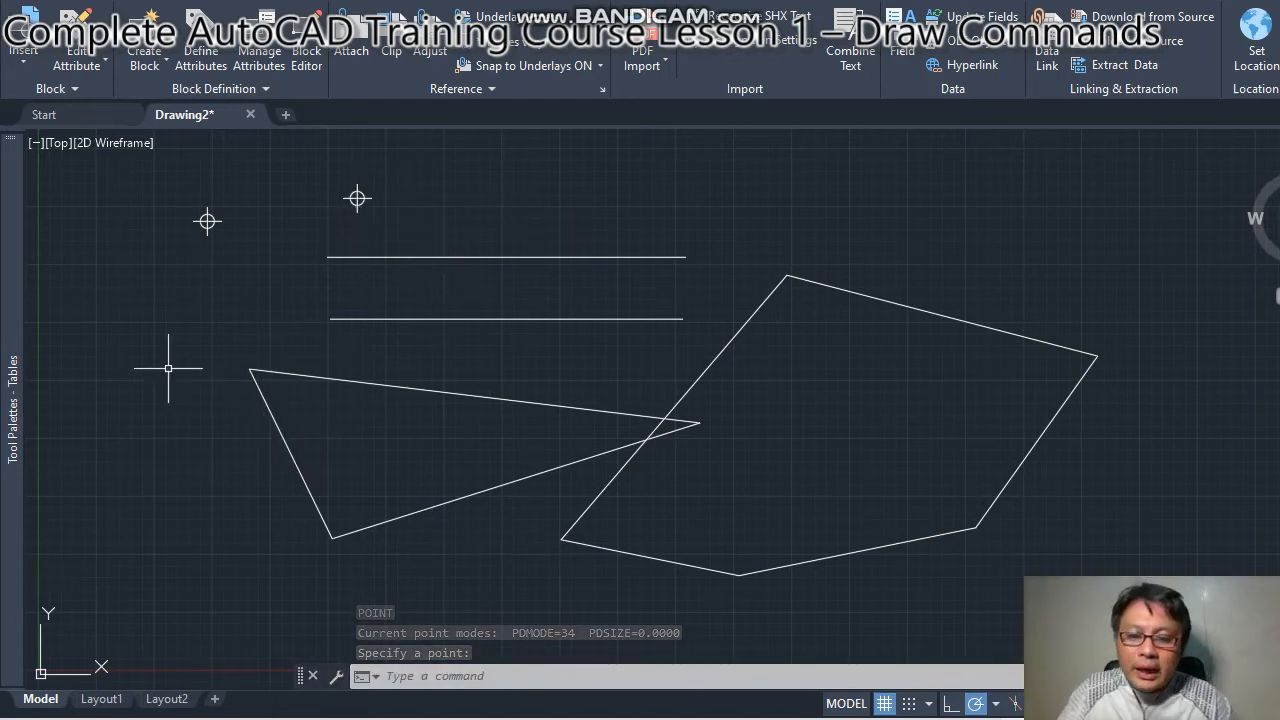
text(point)
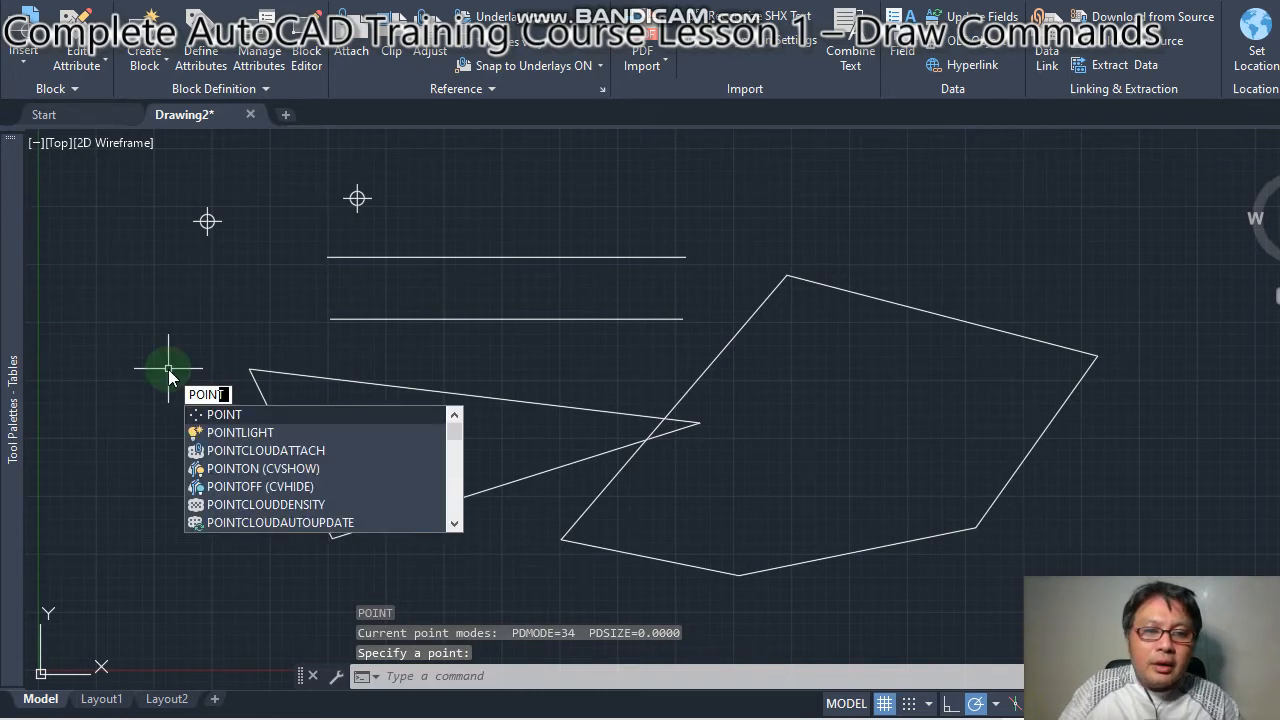
key(Return)
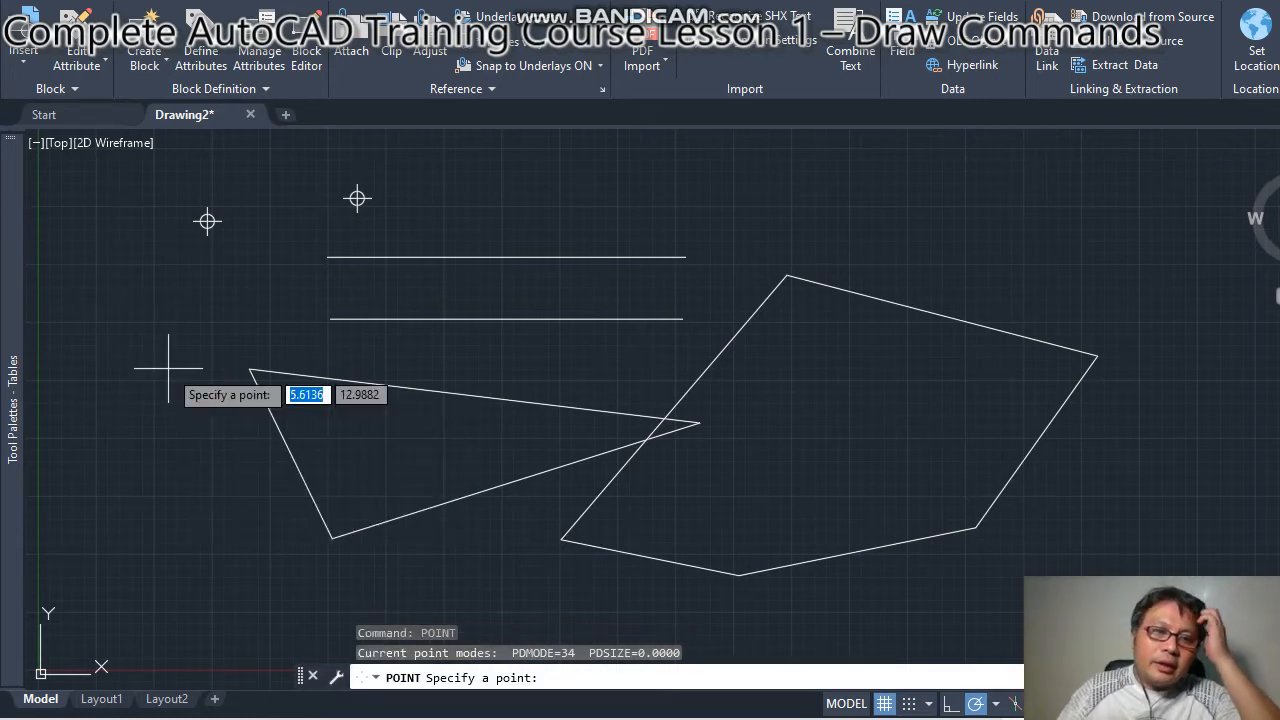
click(162, 338)
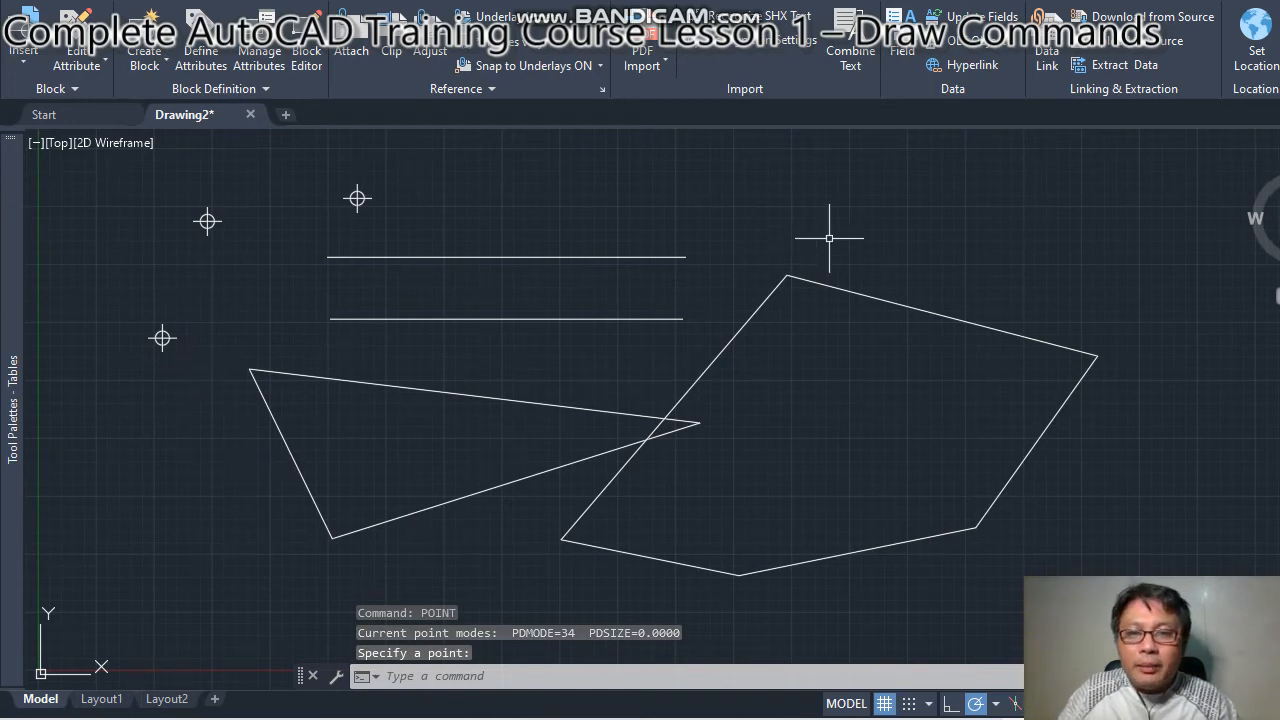
- Place one point inside the five-sided polygon and another just above its top corner
click(828, 422)
text(po)
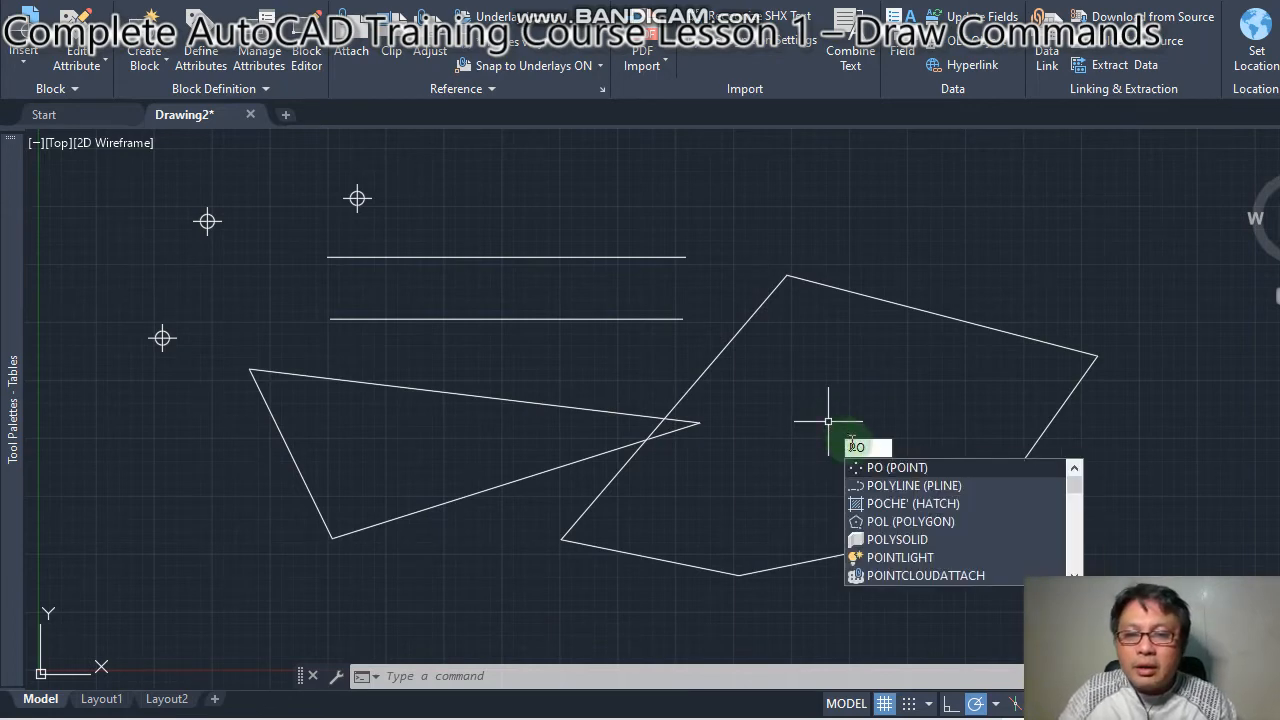
click(893, 470)
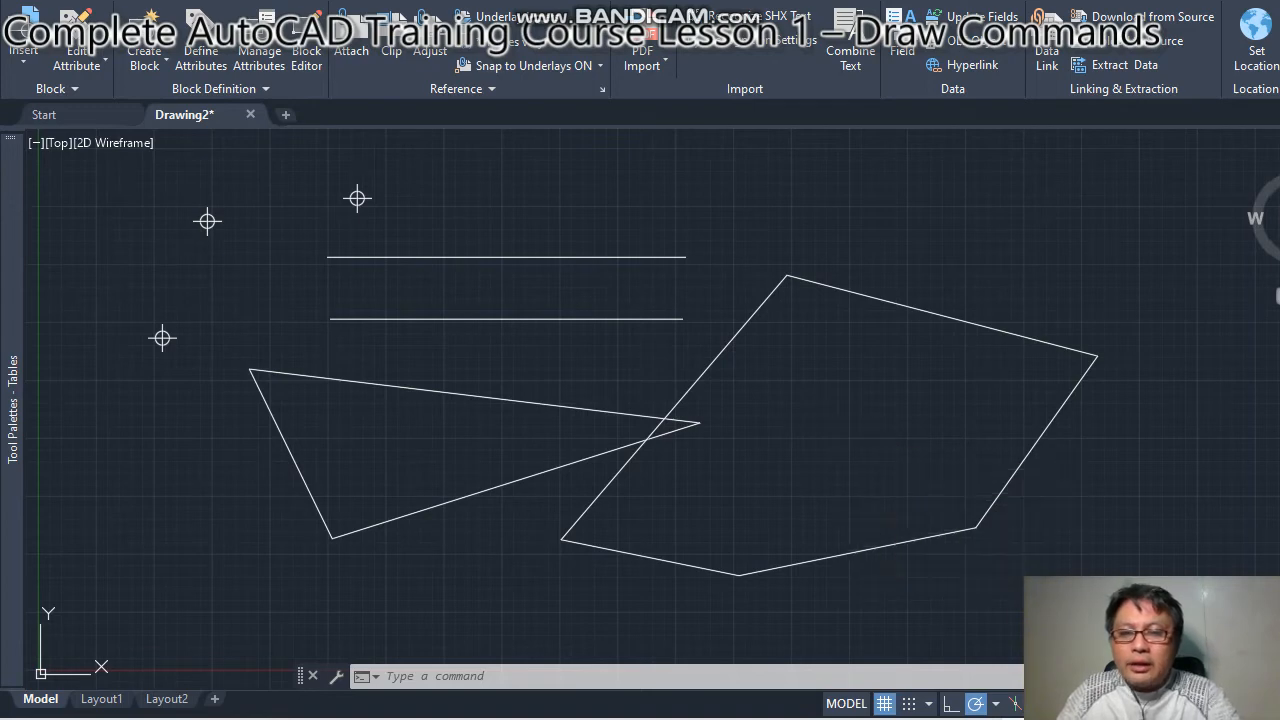
click(823, 428)
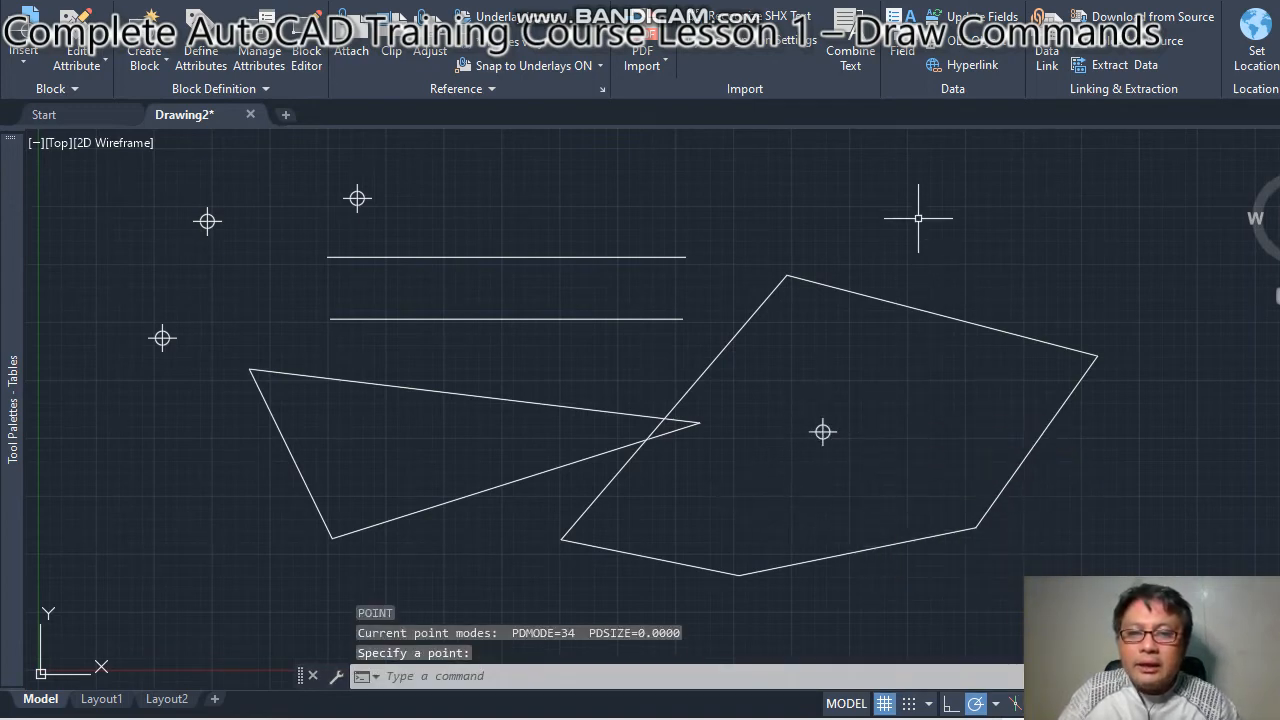
text(po)
key(Return)
click(833, 194)
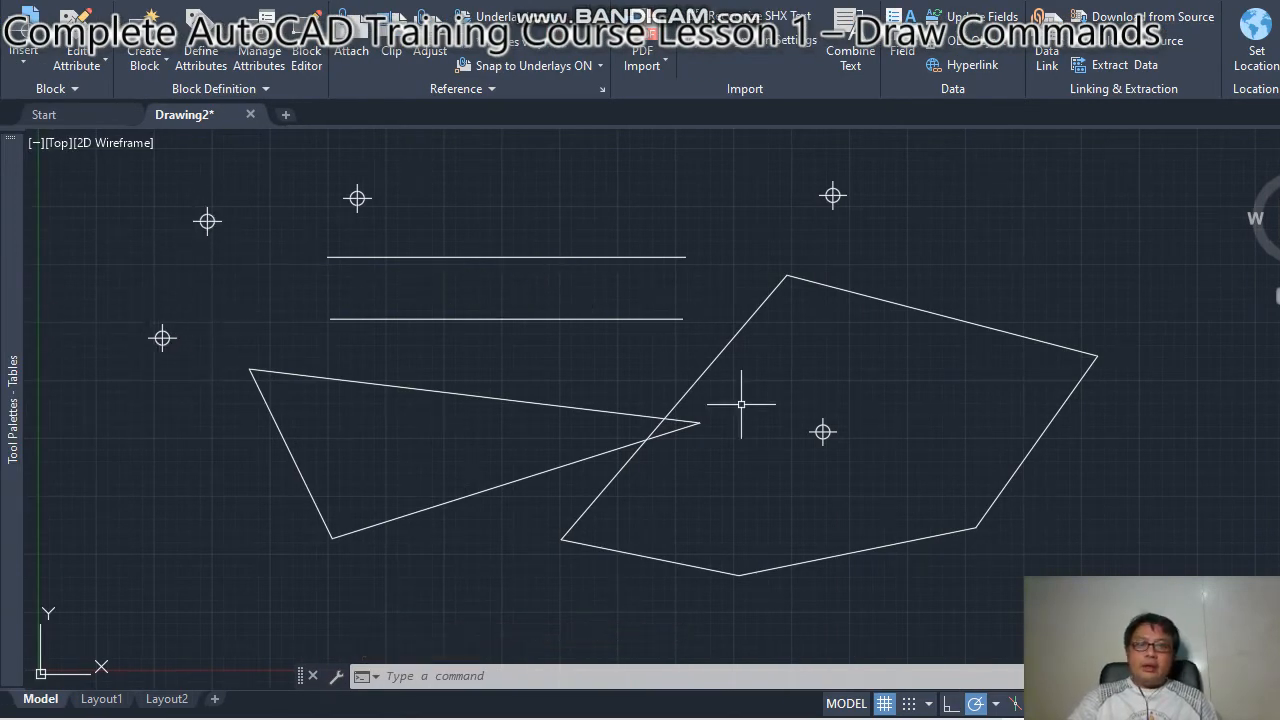
- Check DDPTYPE in the draw commands slide, and in AutoCAD set the point style to a plain cross with a point size of 10%
key(alt+Tab)
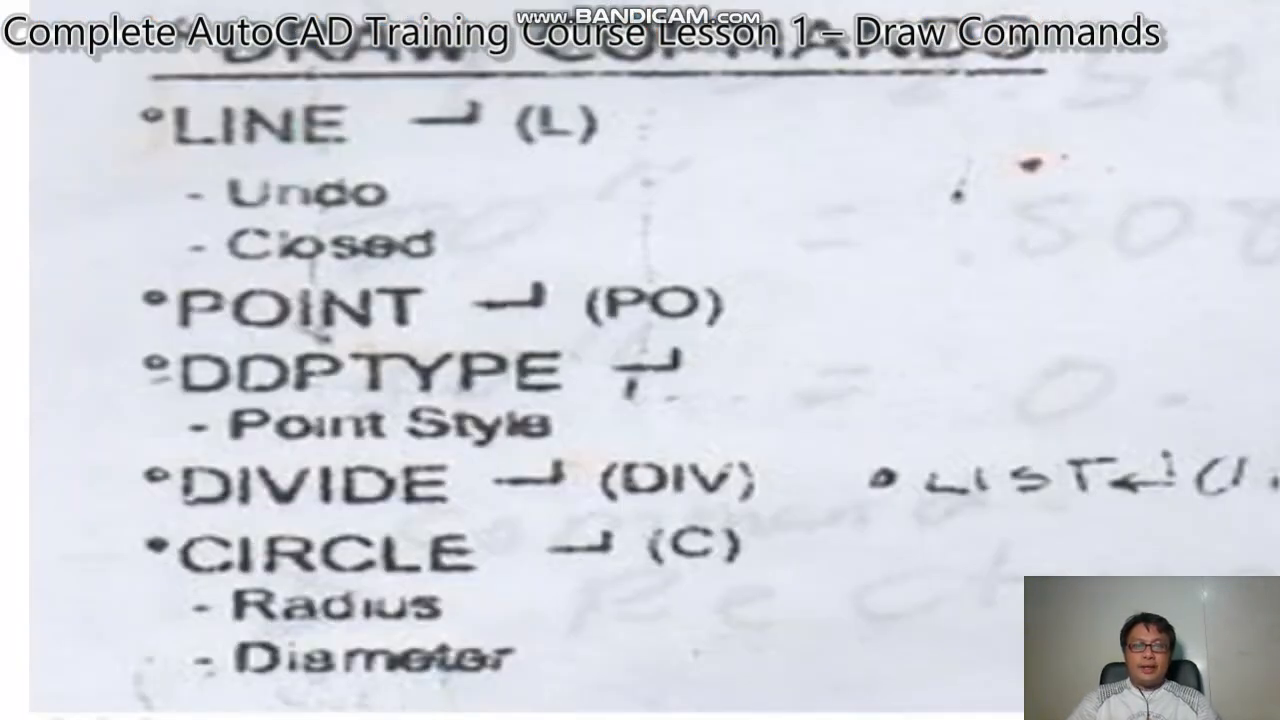
key(alt+Tab)
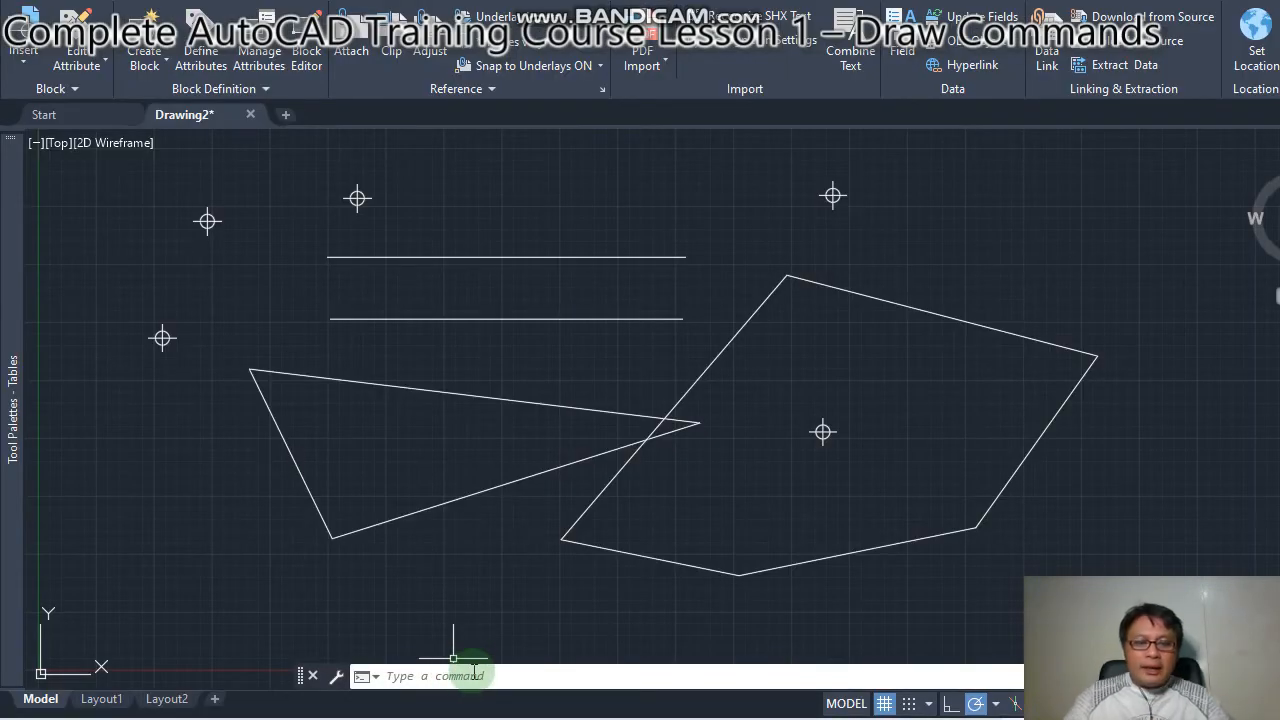
text(DDp)
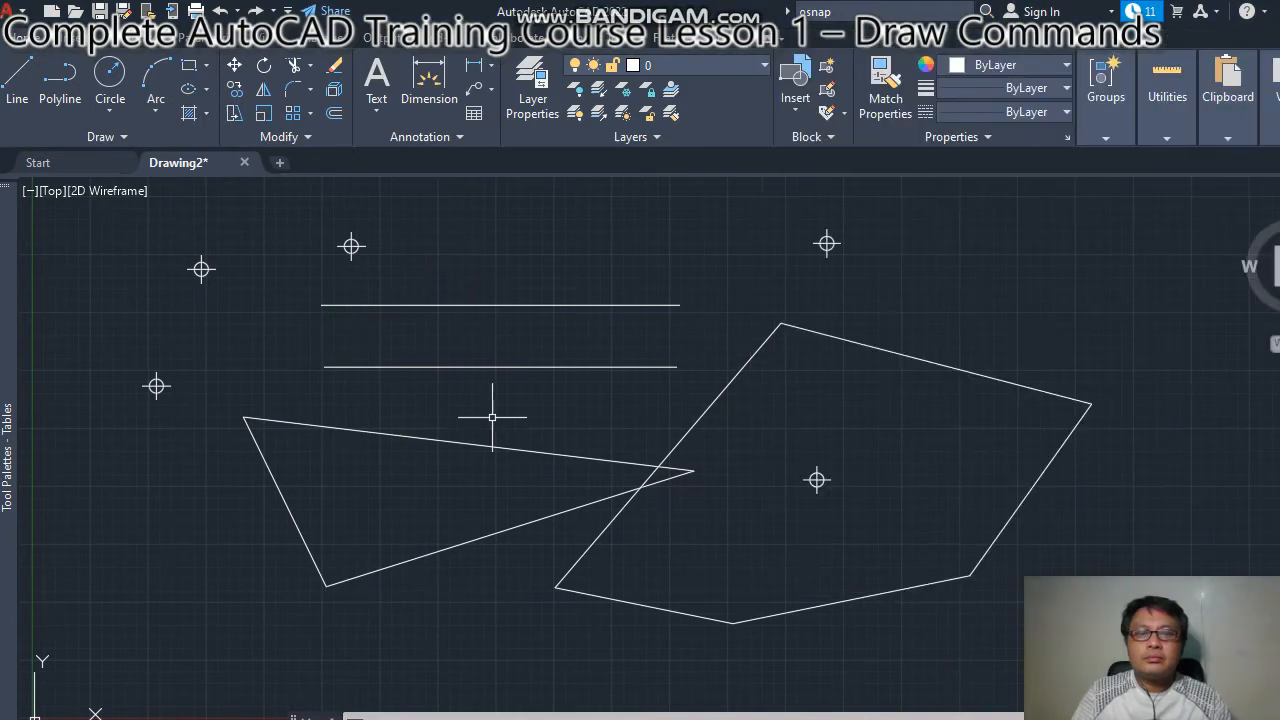
click(459, 679)
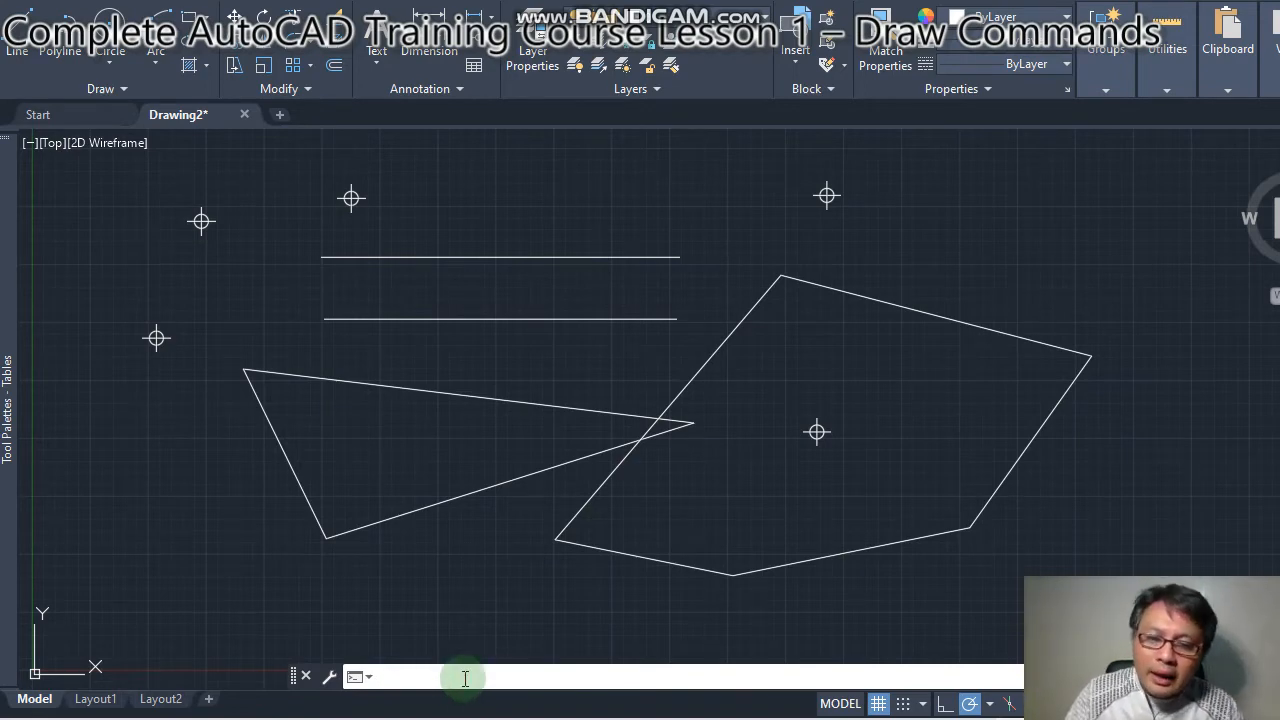
key(Return)
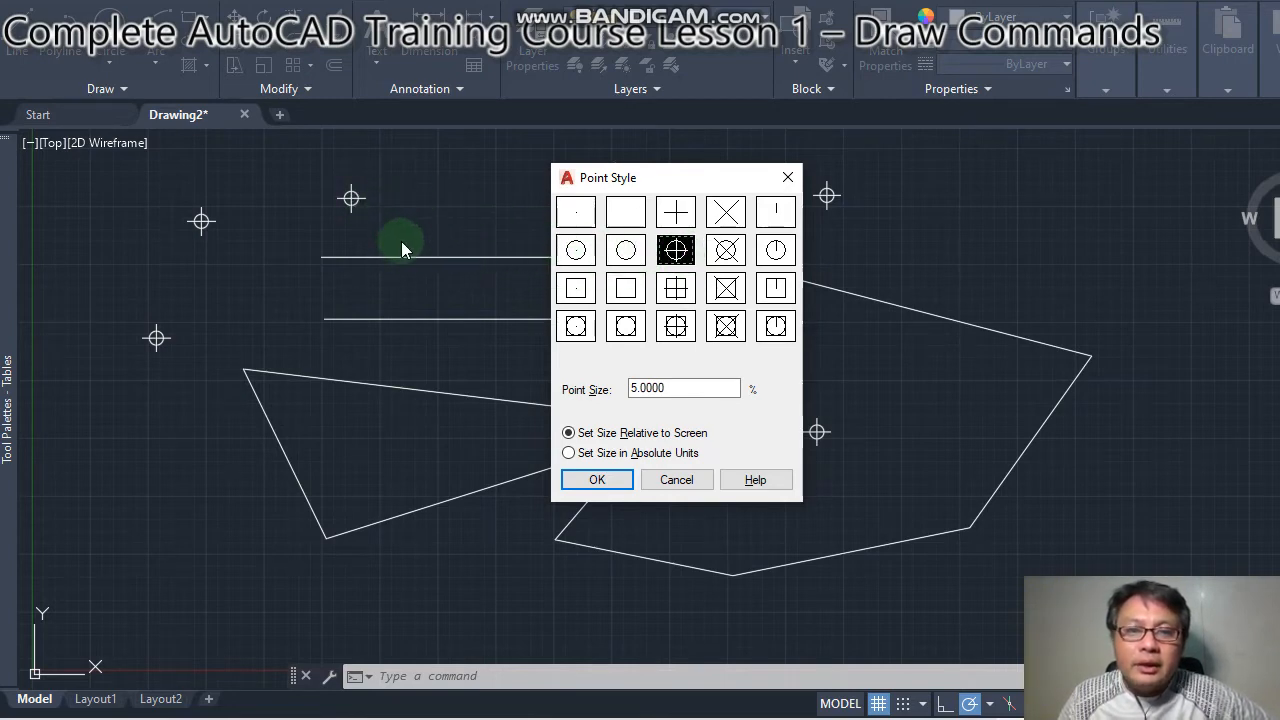
click(674, 215)
click(640, 388)
drag(646, 386, 637, 382)
key(Left)
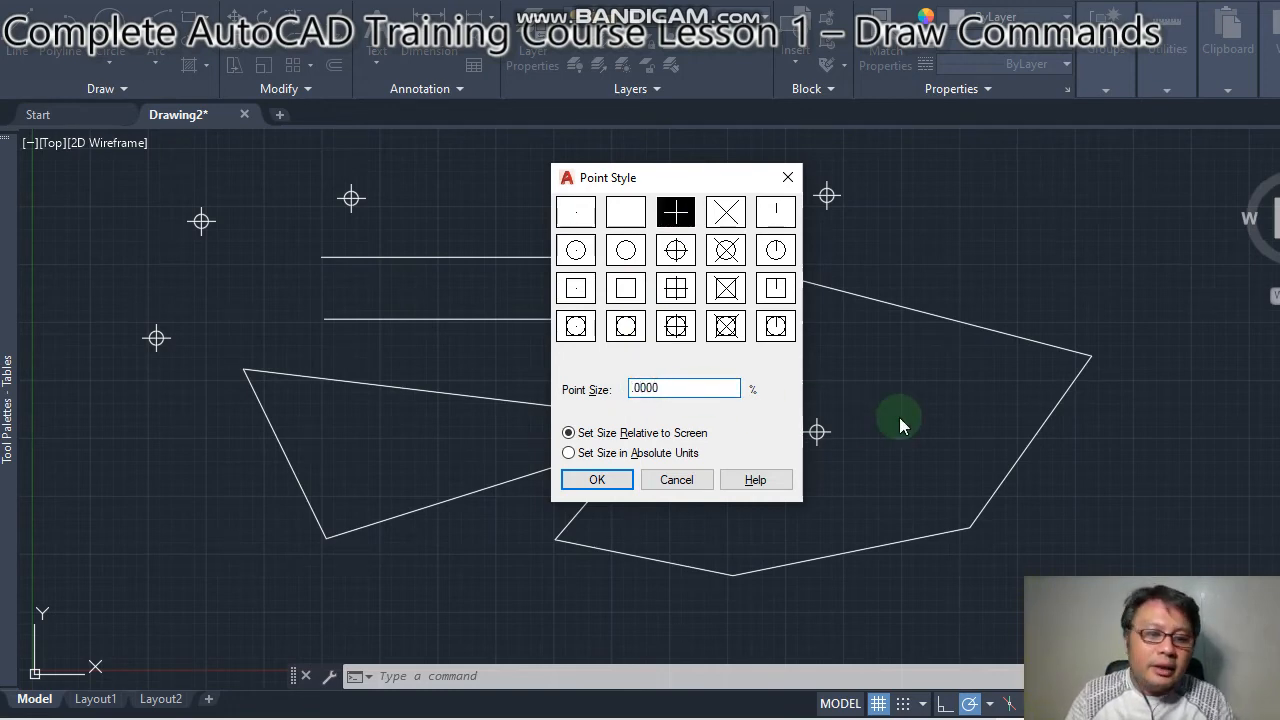
text(10)
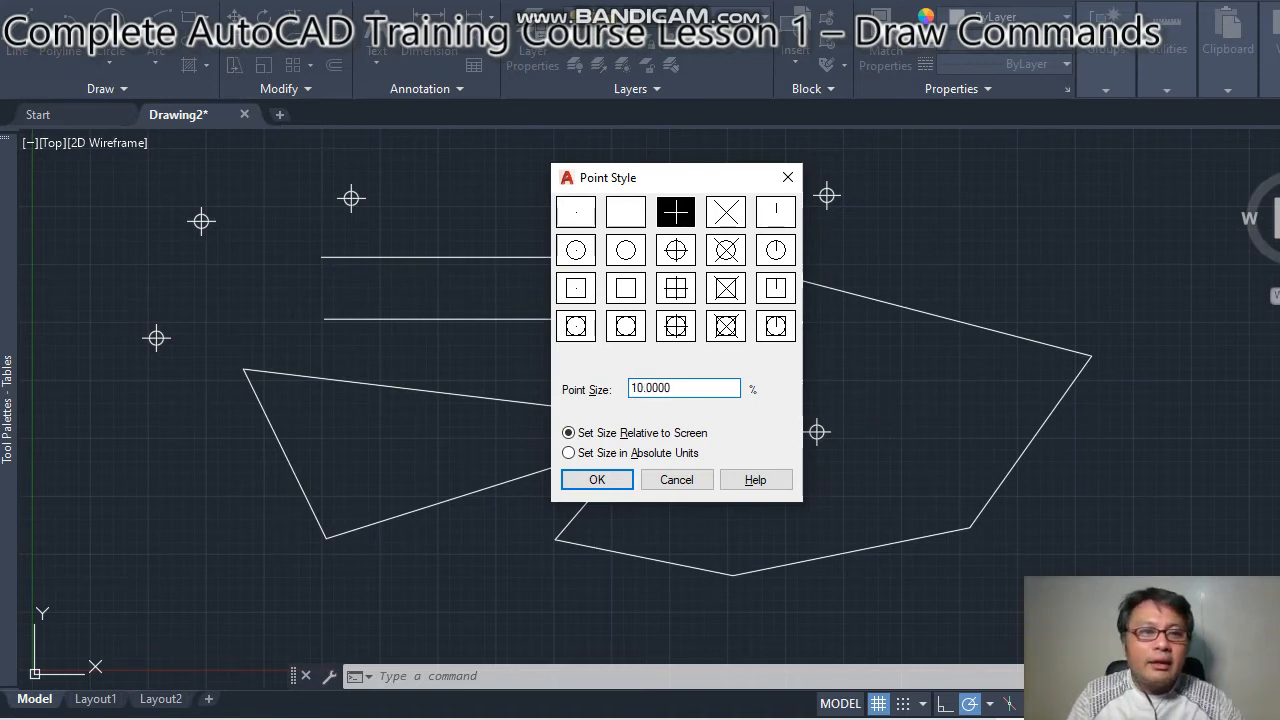
key(Return)
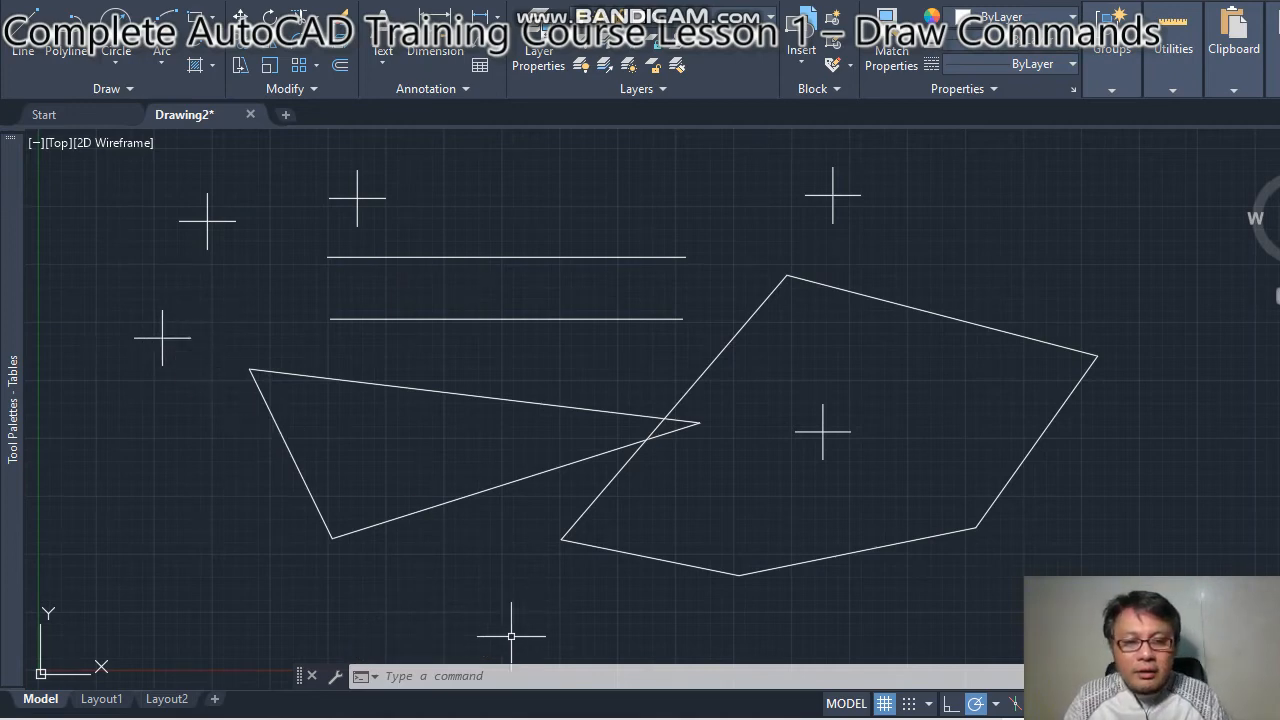
- Set the point style to a circle with a cross through it and the point size to 5% with DDPTYPE
click(478, 675)
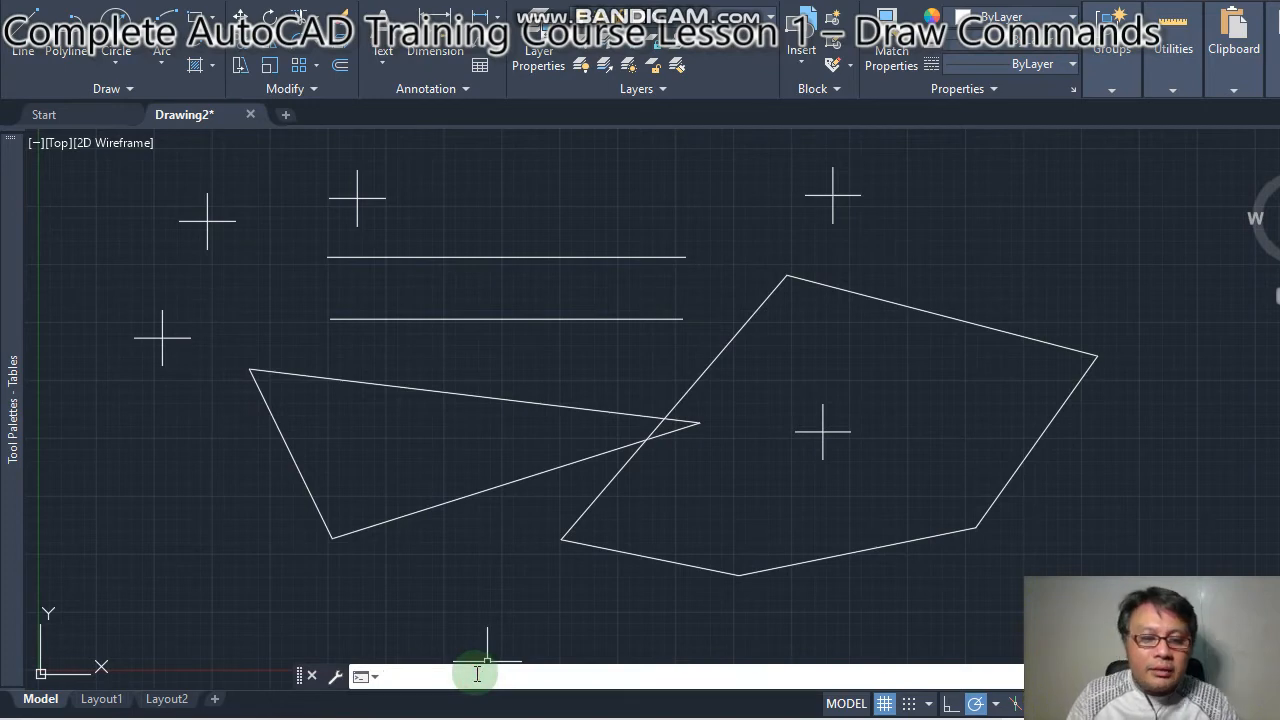
text(ddp)
key(Return)
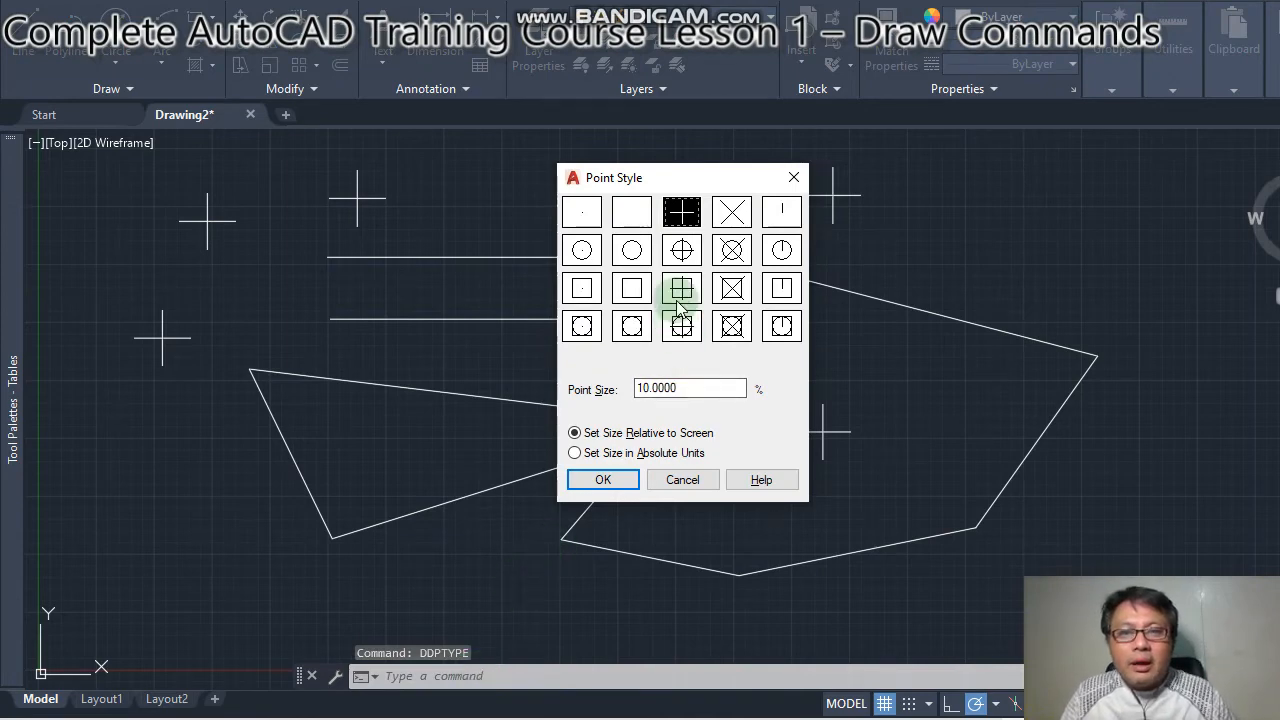
click(680, 252)
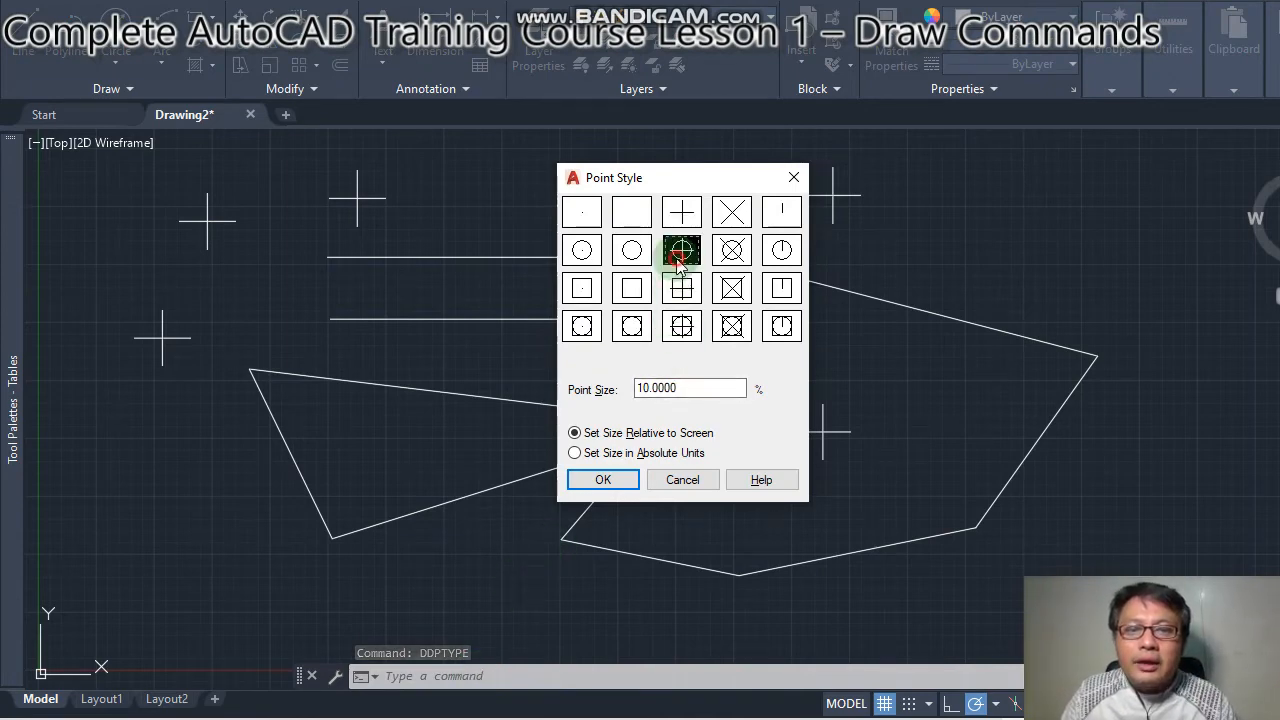
drag(648, 388, 635, 389)
click(694, 483)
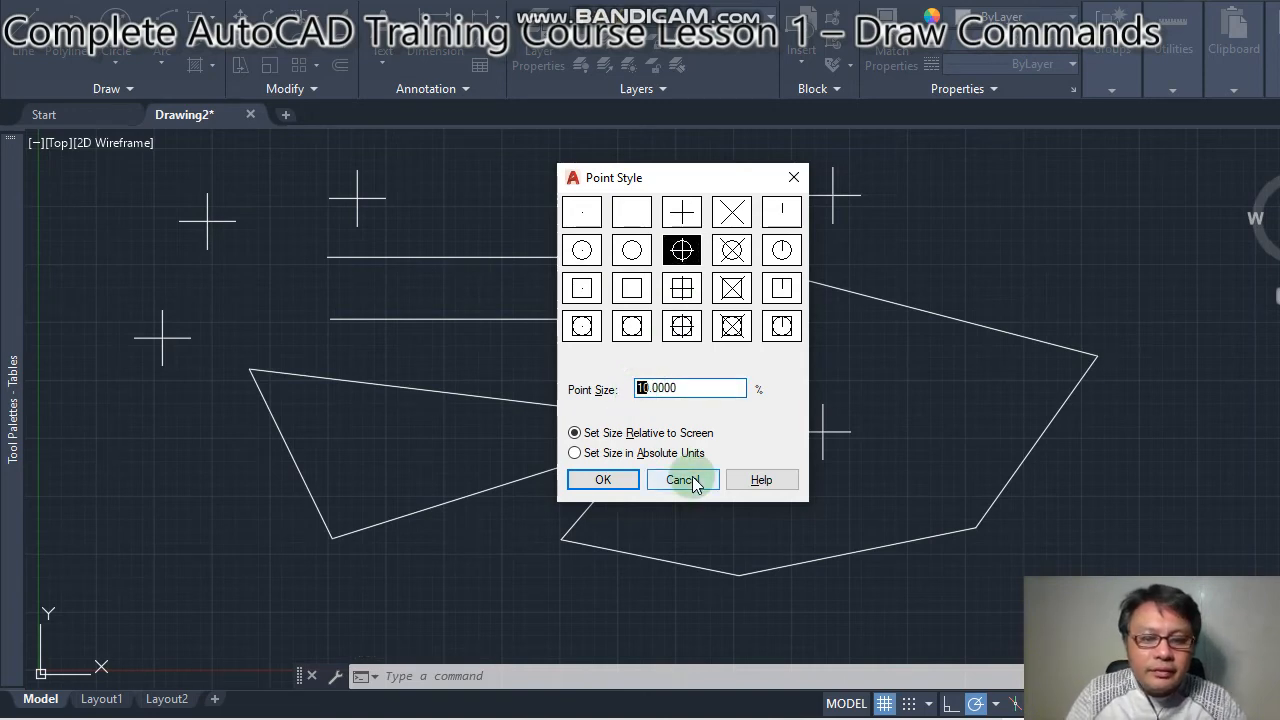
text(50)
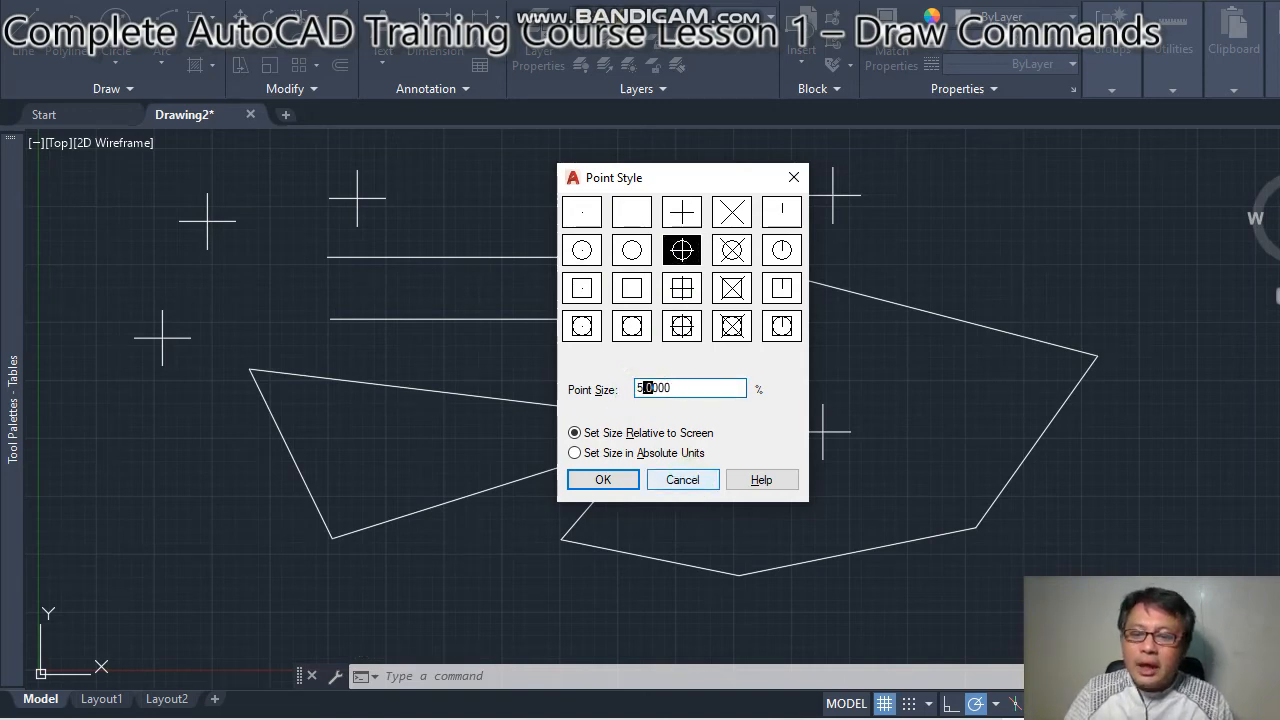
key(Return)
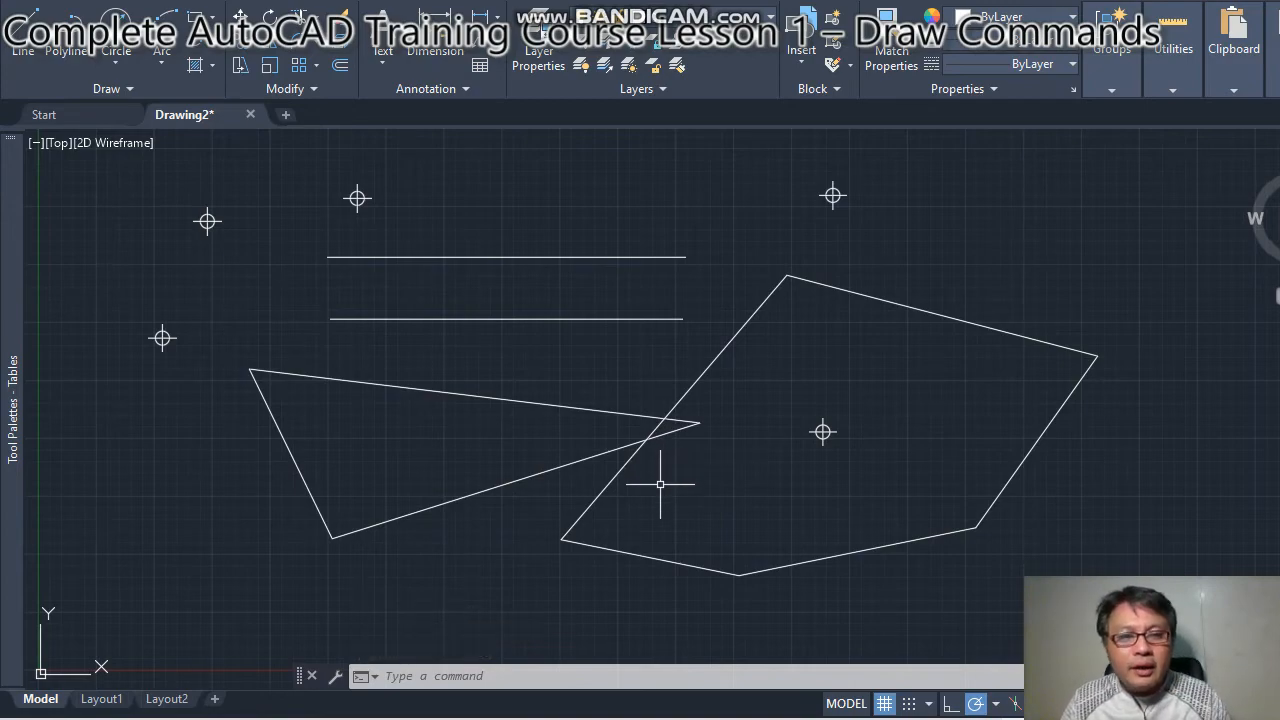
- Switch to the draw commands slide to check the Divide command, and return to AutoCAD
key(alt+Tab)
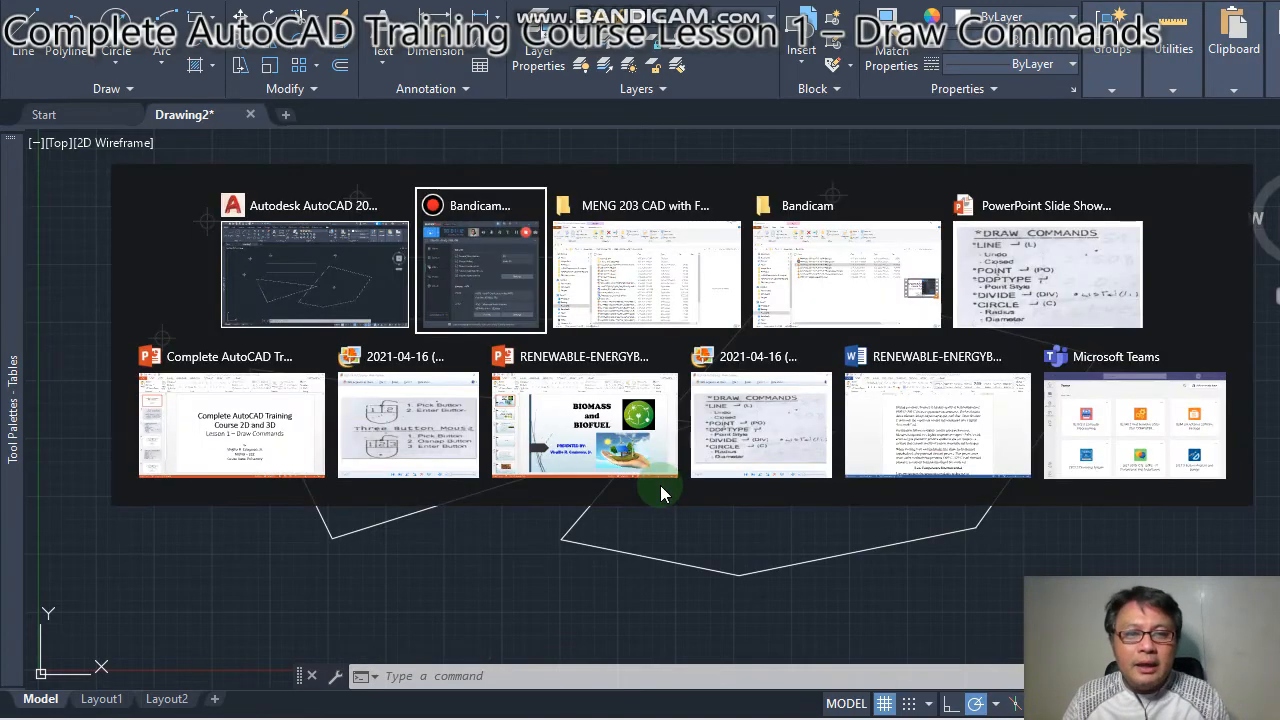
key(alt+Tab)
key(Tab)
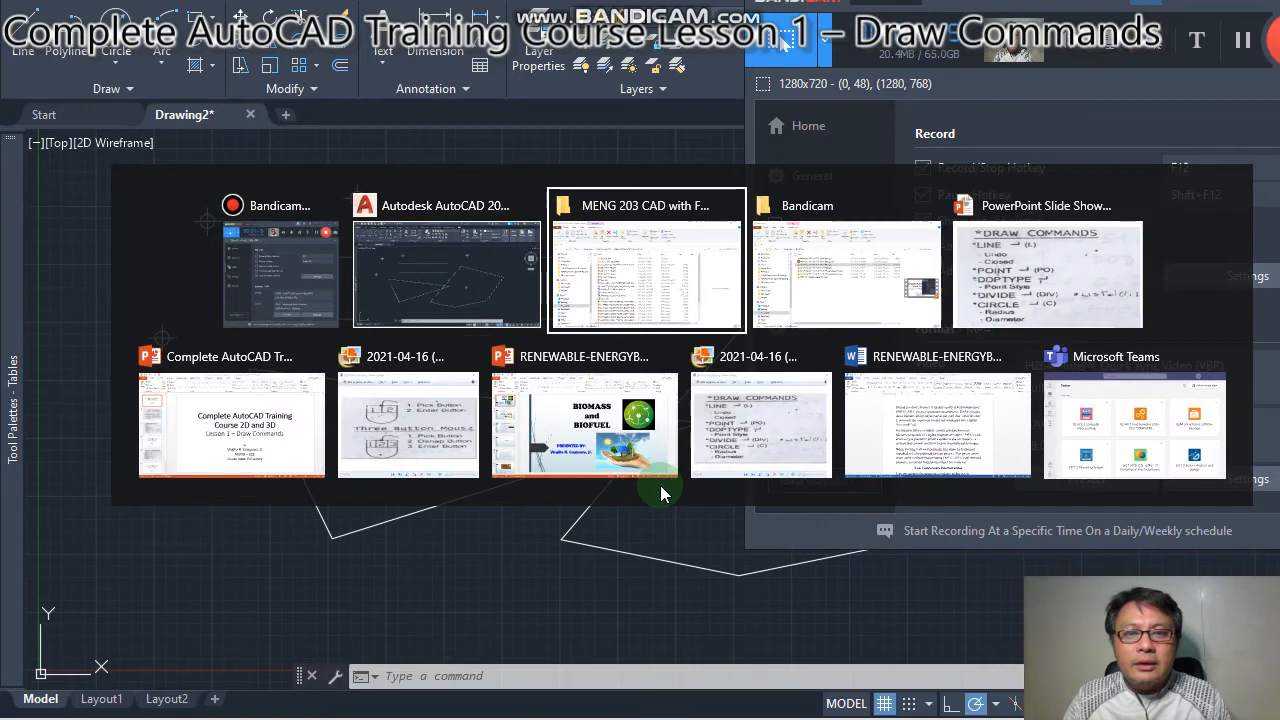
key(alt+Tab)
key(alt+Tab)
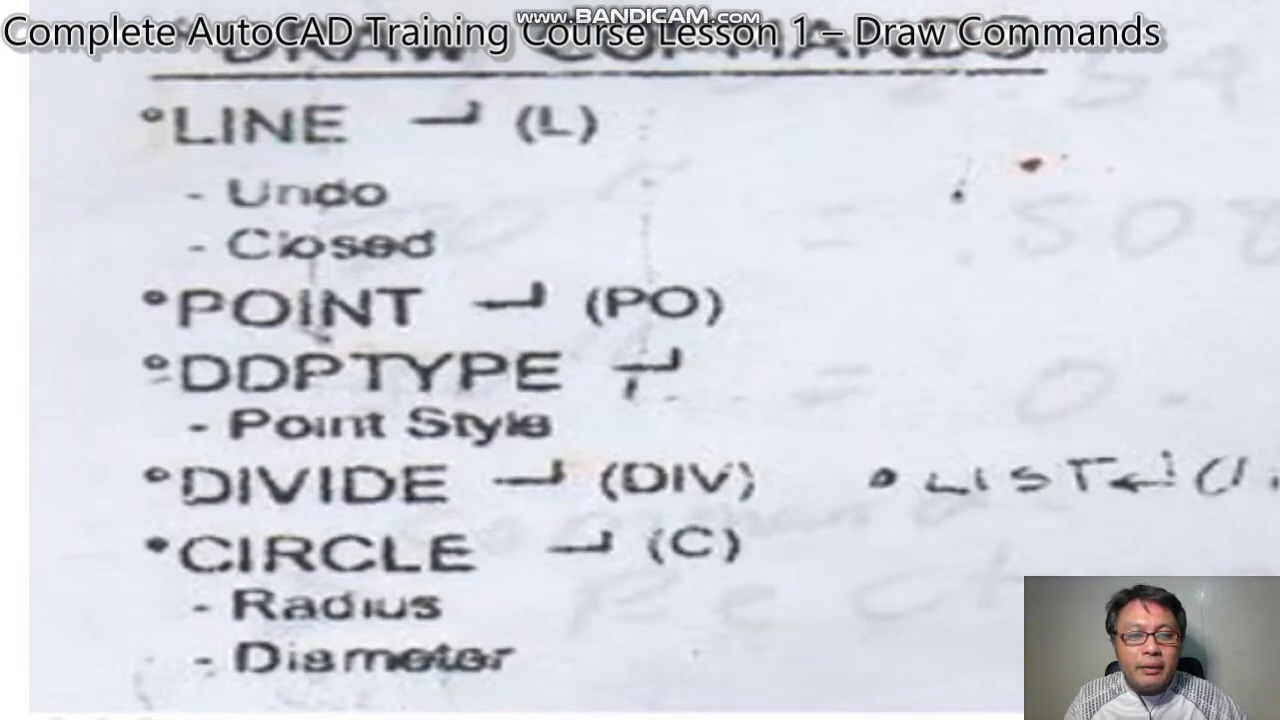
key(alt+Tab)
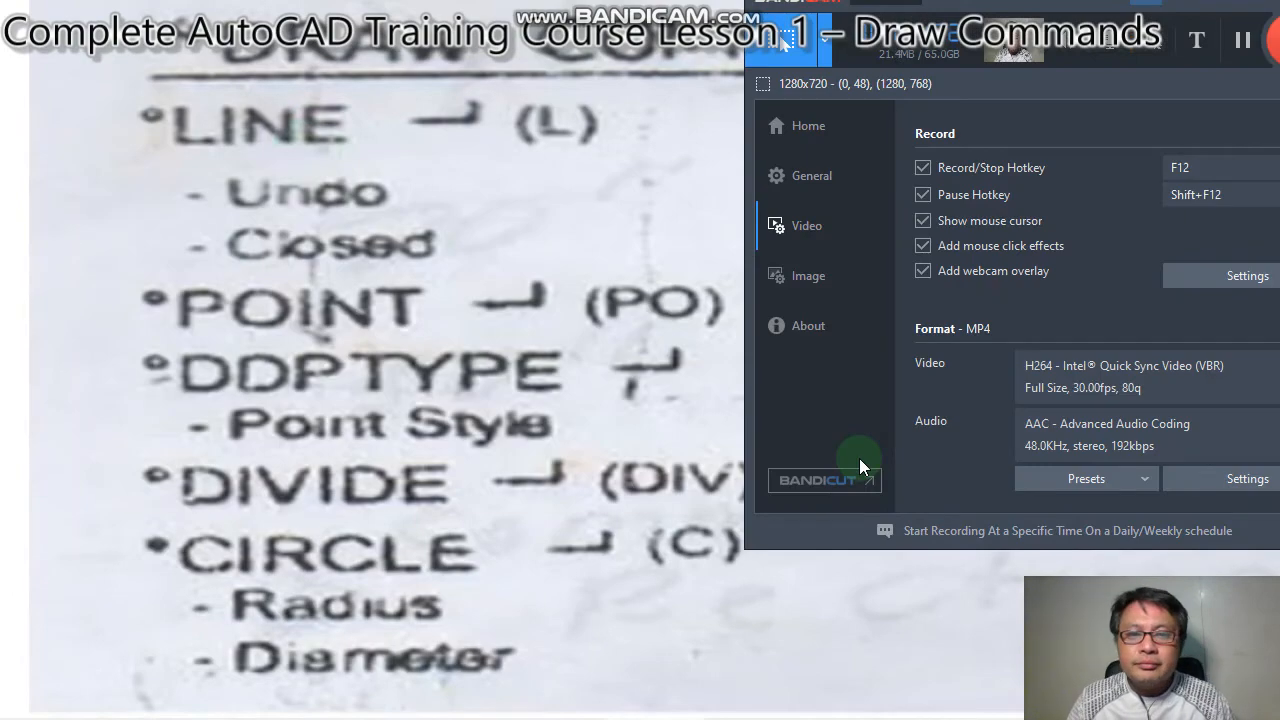
key(alt+Tab)
key(alt+Tab)
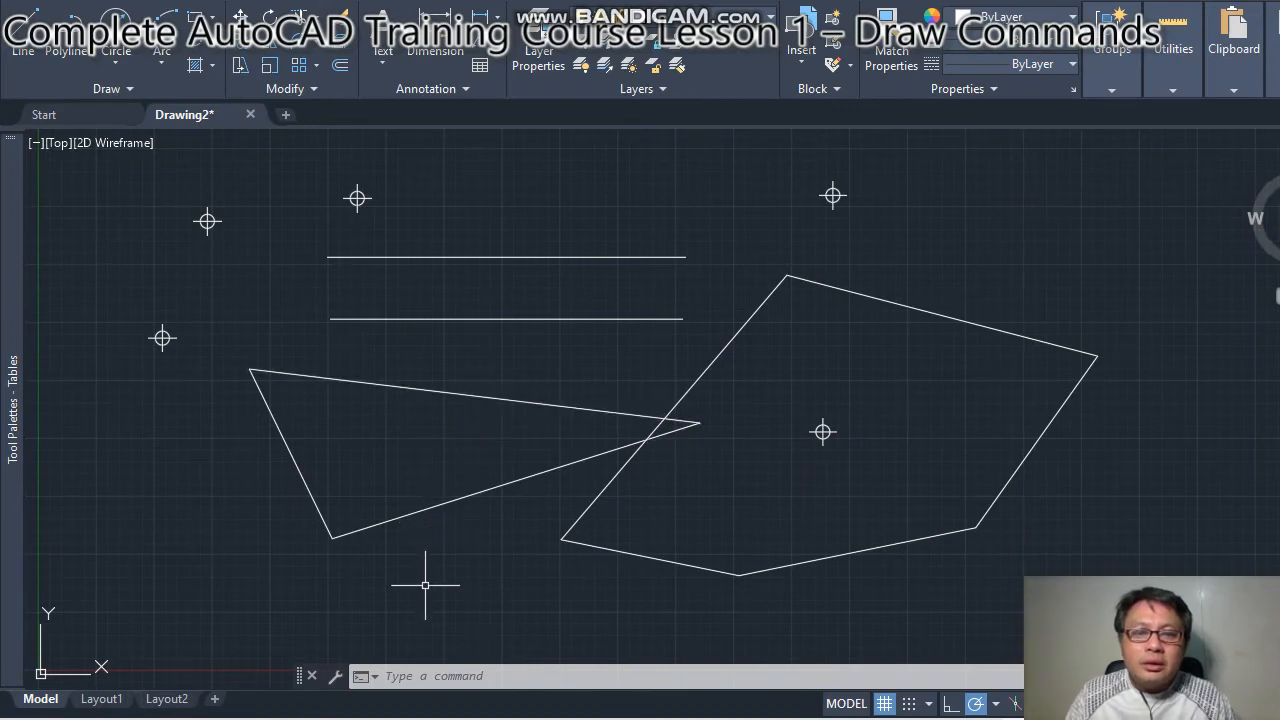
- Draw a single horizontal line below the lower right corner of the five-sided polygon with the Line command
click(406, 677)
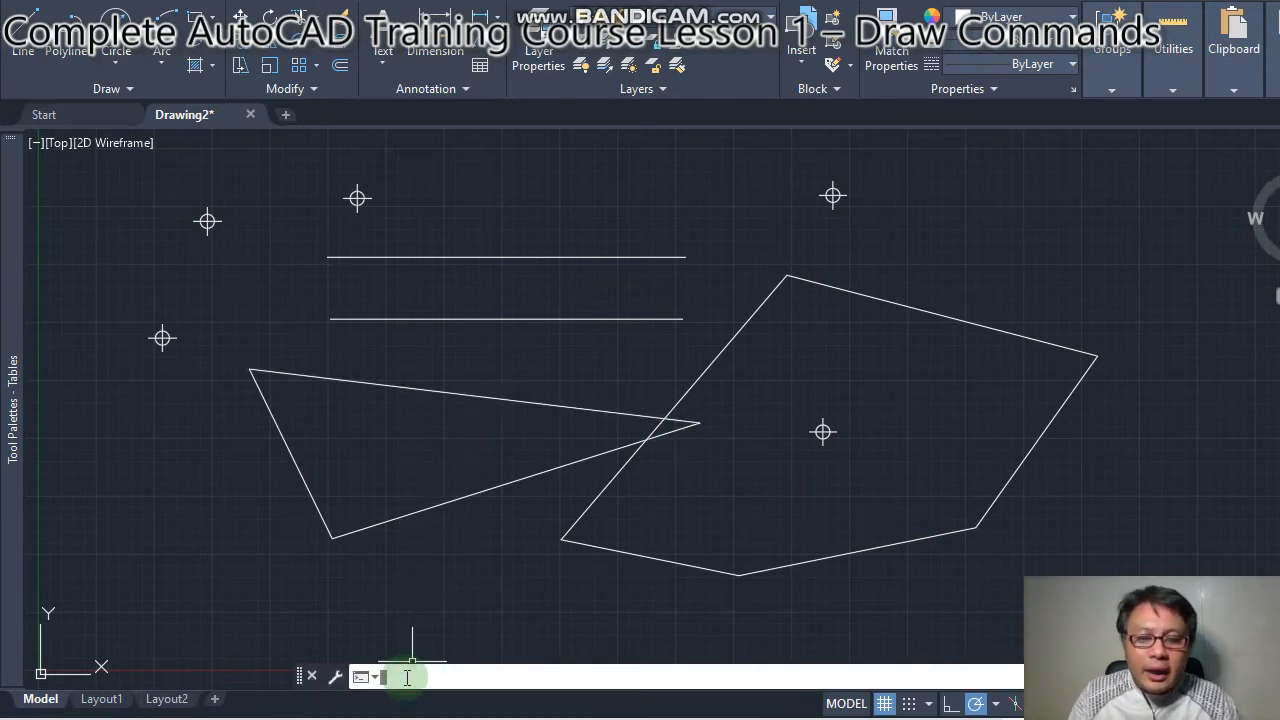
text(limm)
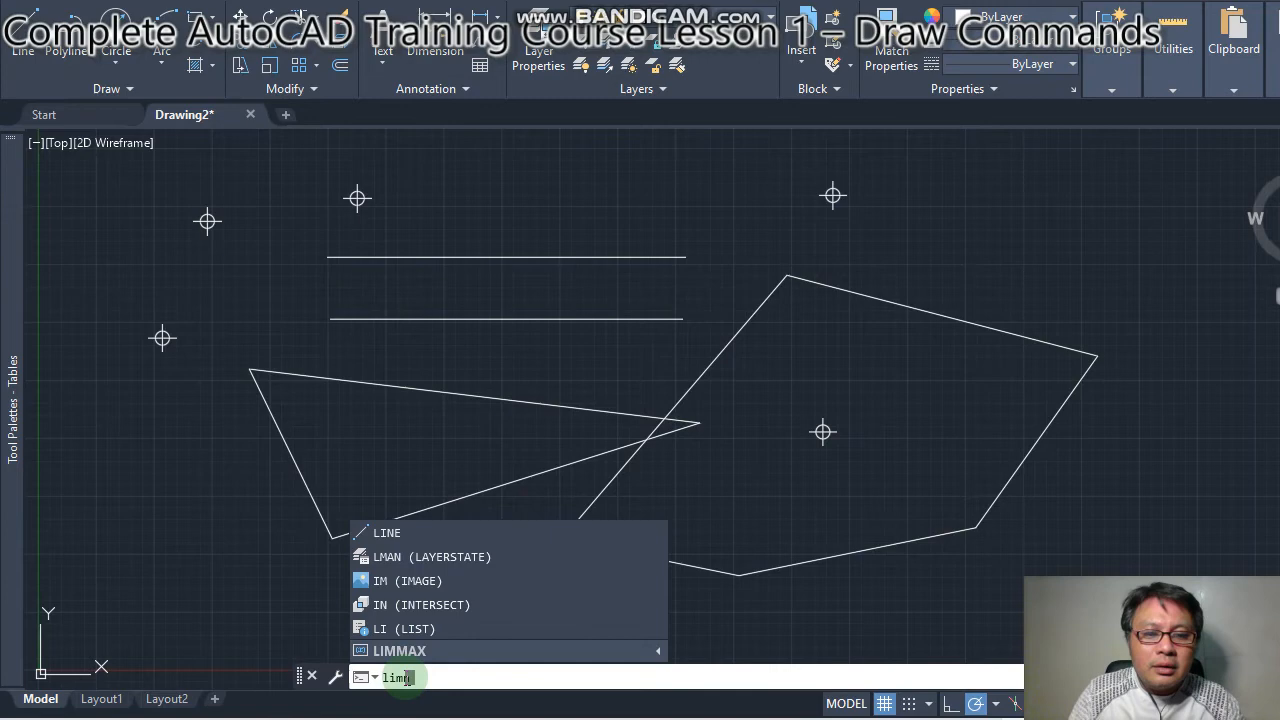
text(e)
key(BackSpace)
key(BackSpace)
key(BackSpace)
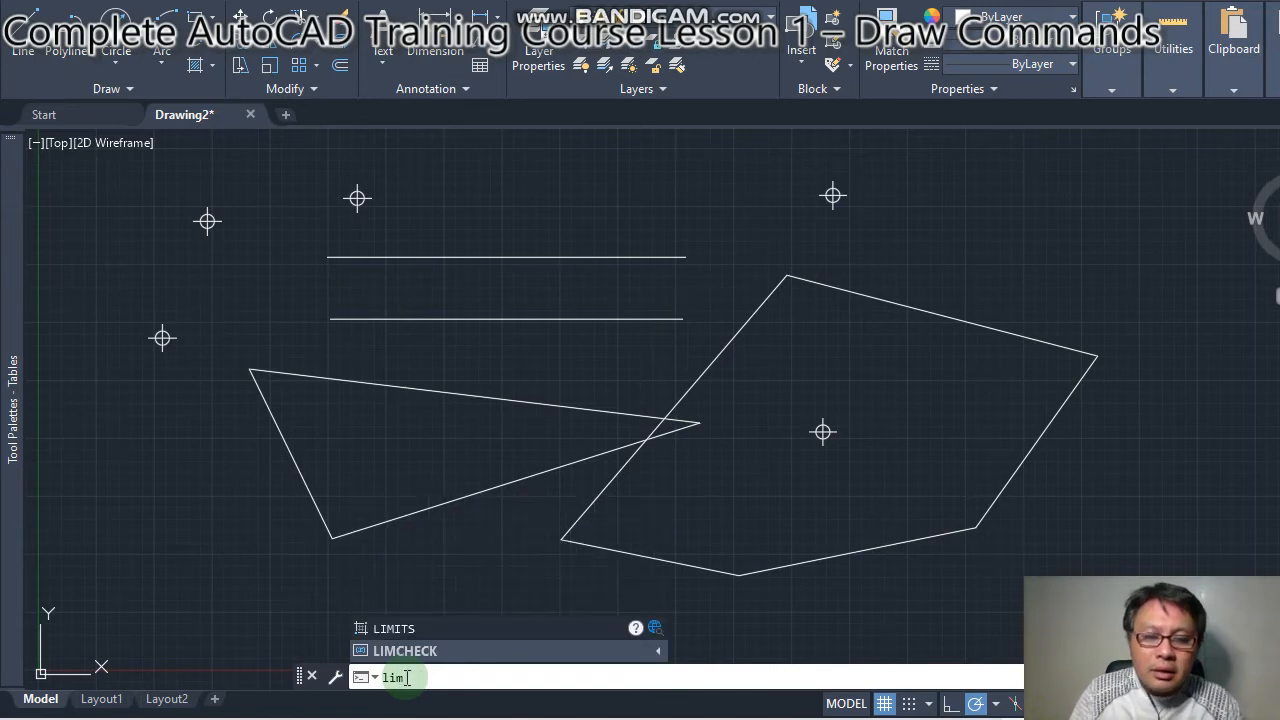
key(BackSpace)
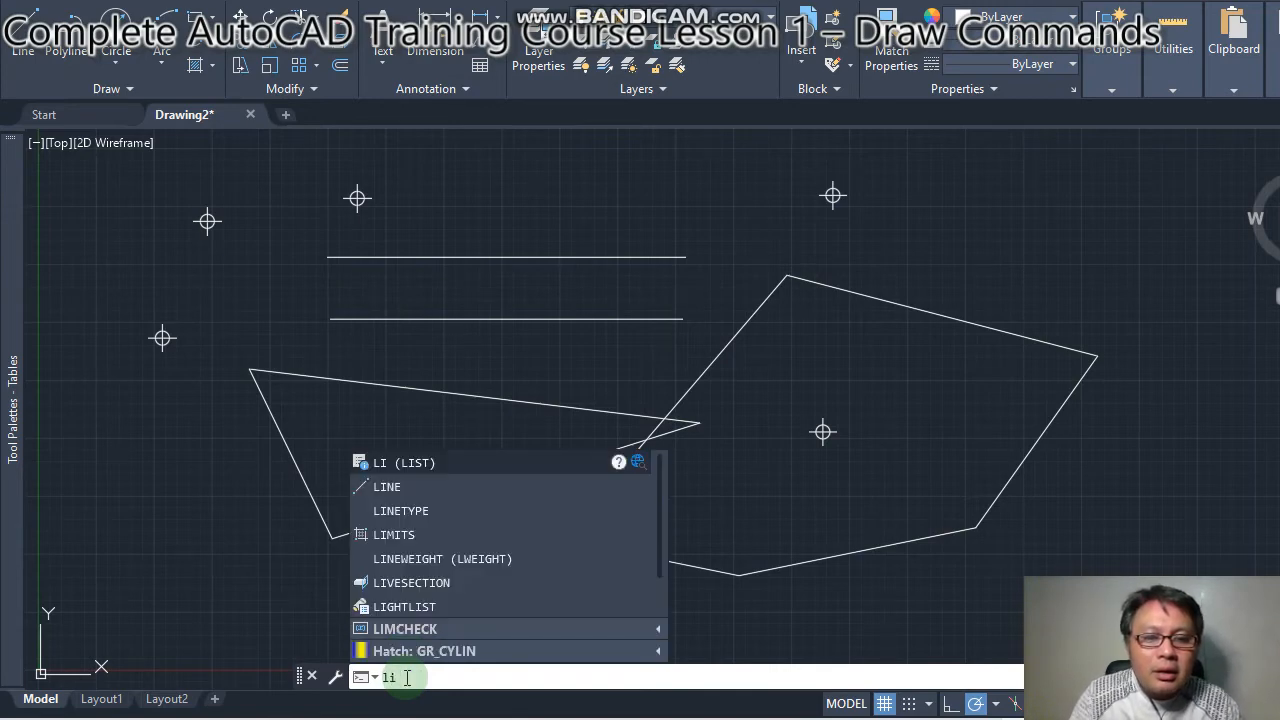
key(Return)
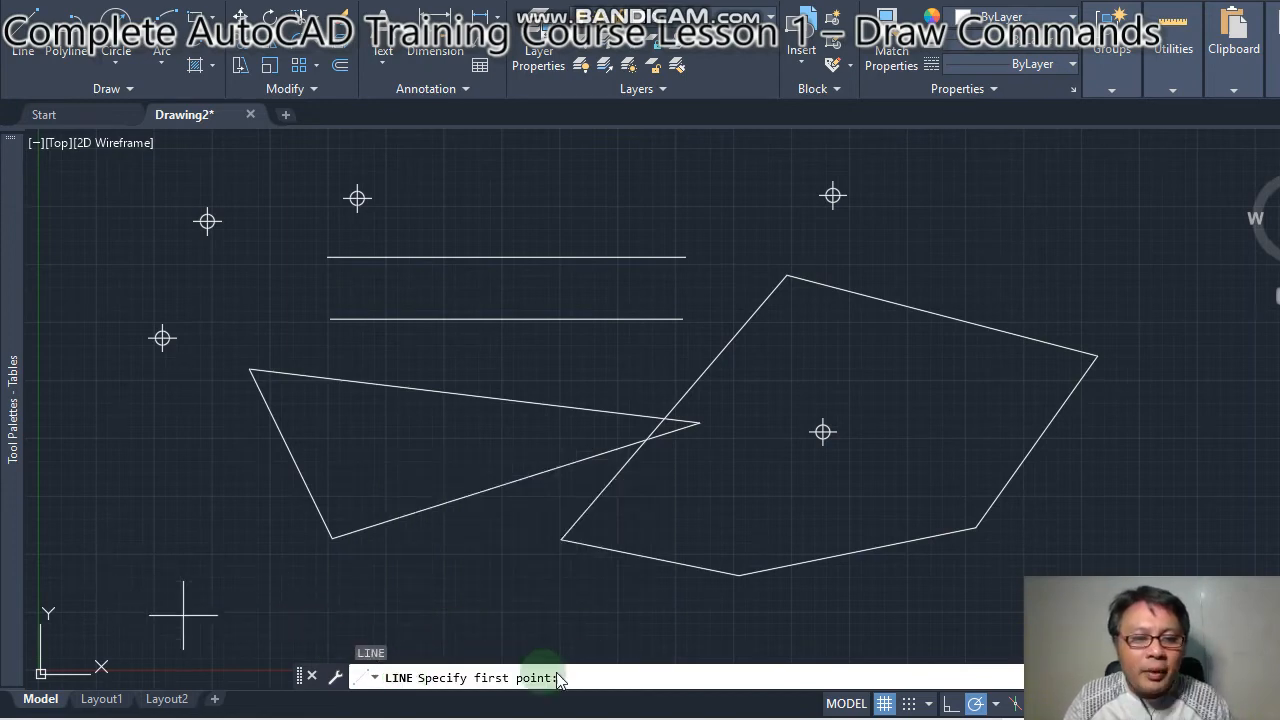
click(925, 611)
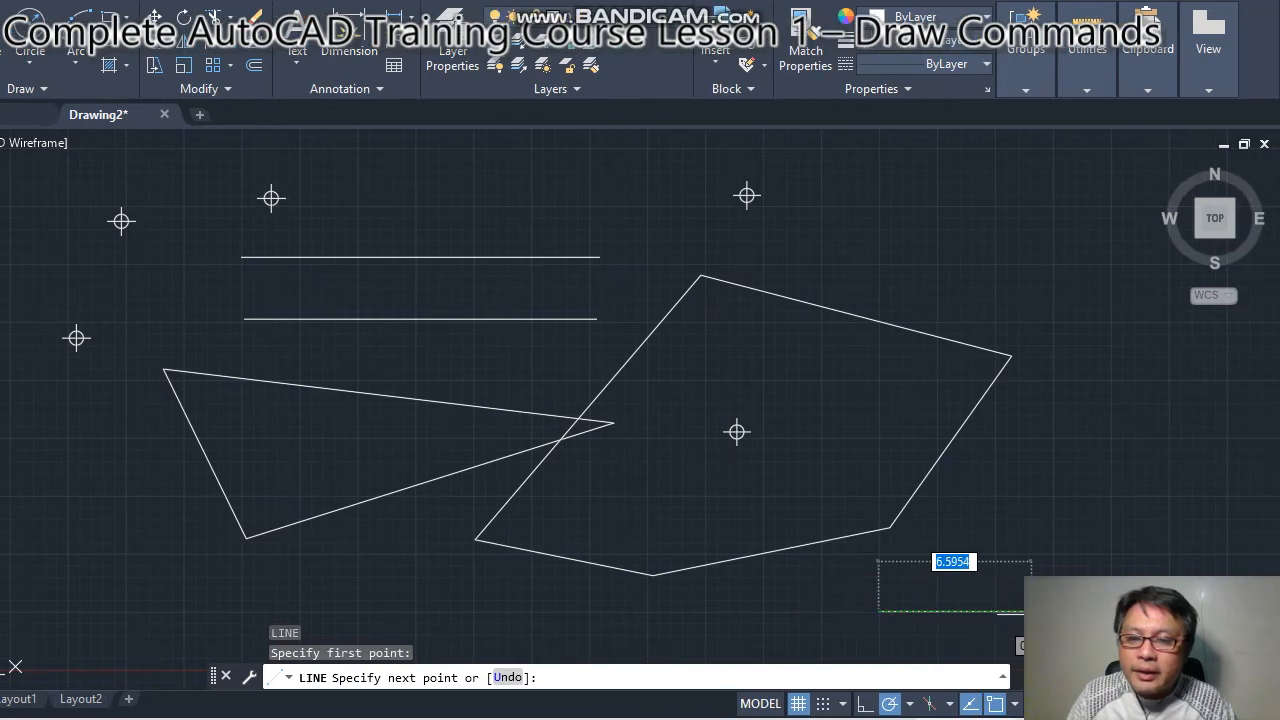
click(1074, 611)
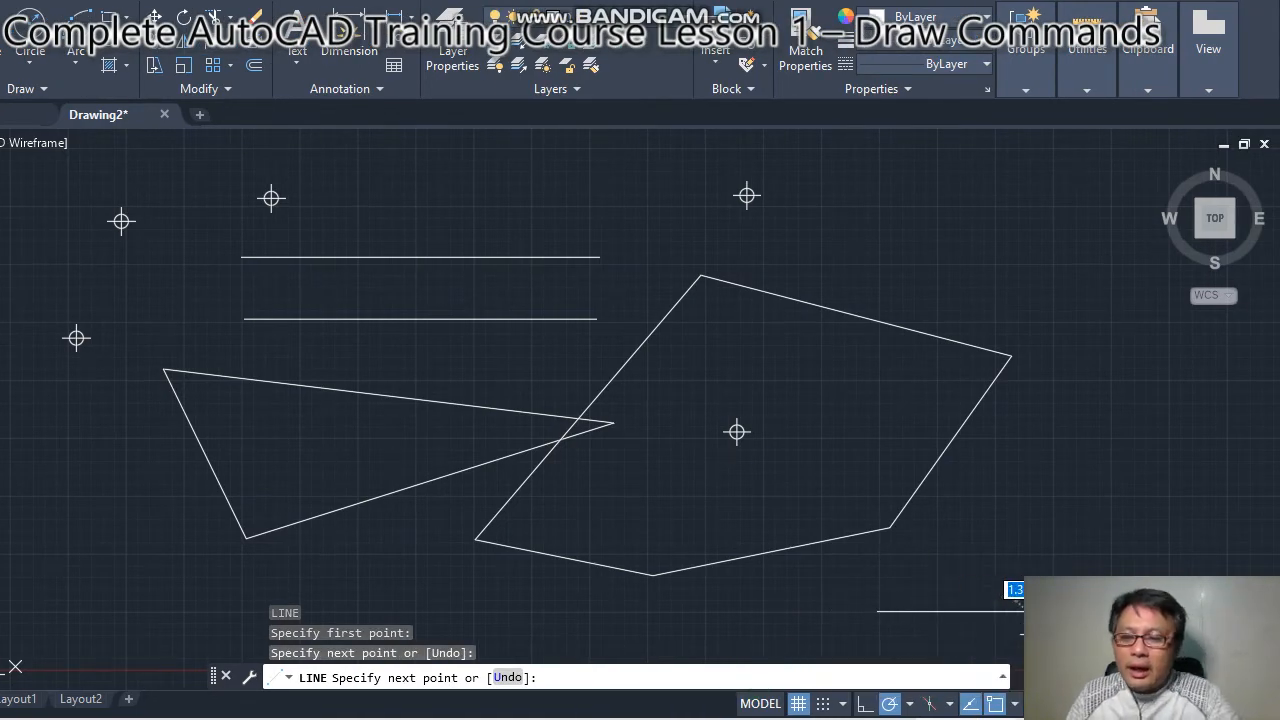
key(Return)
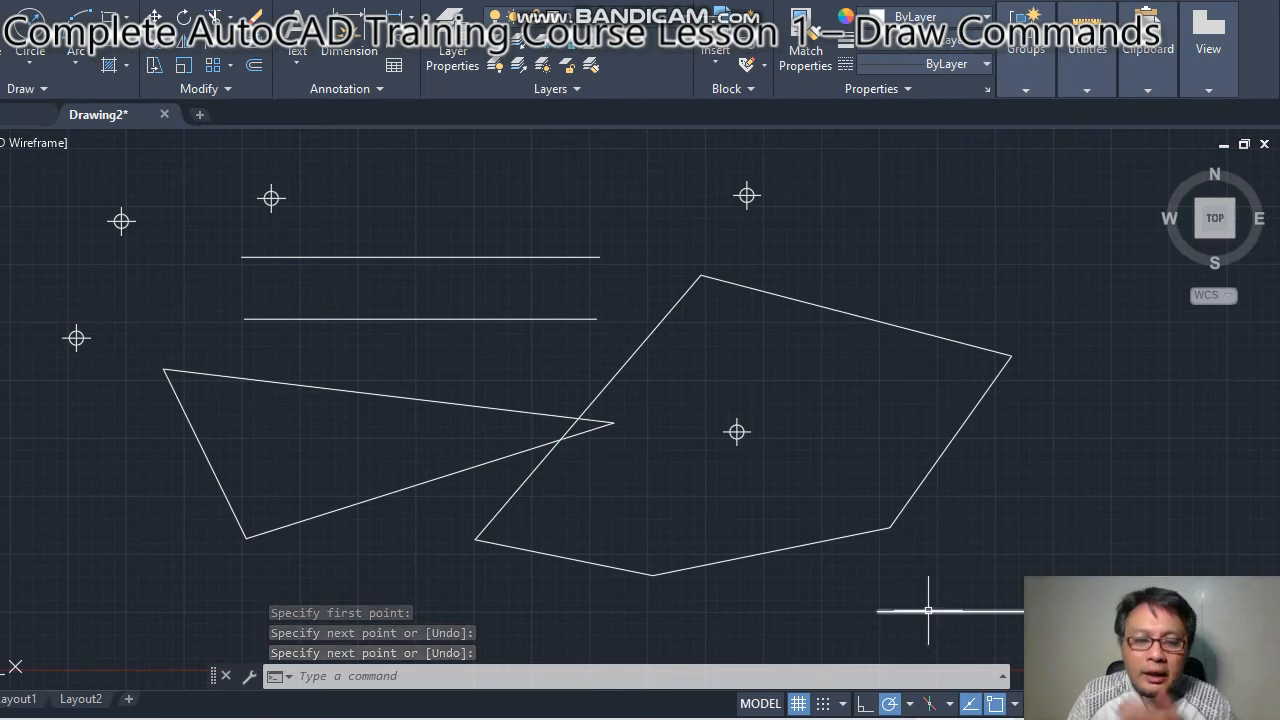
- Divide the horizontal line below the five-sided polygon into 3 equal segments with the Divide command
click(813, 676)
click(799, 676)
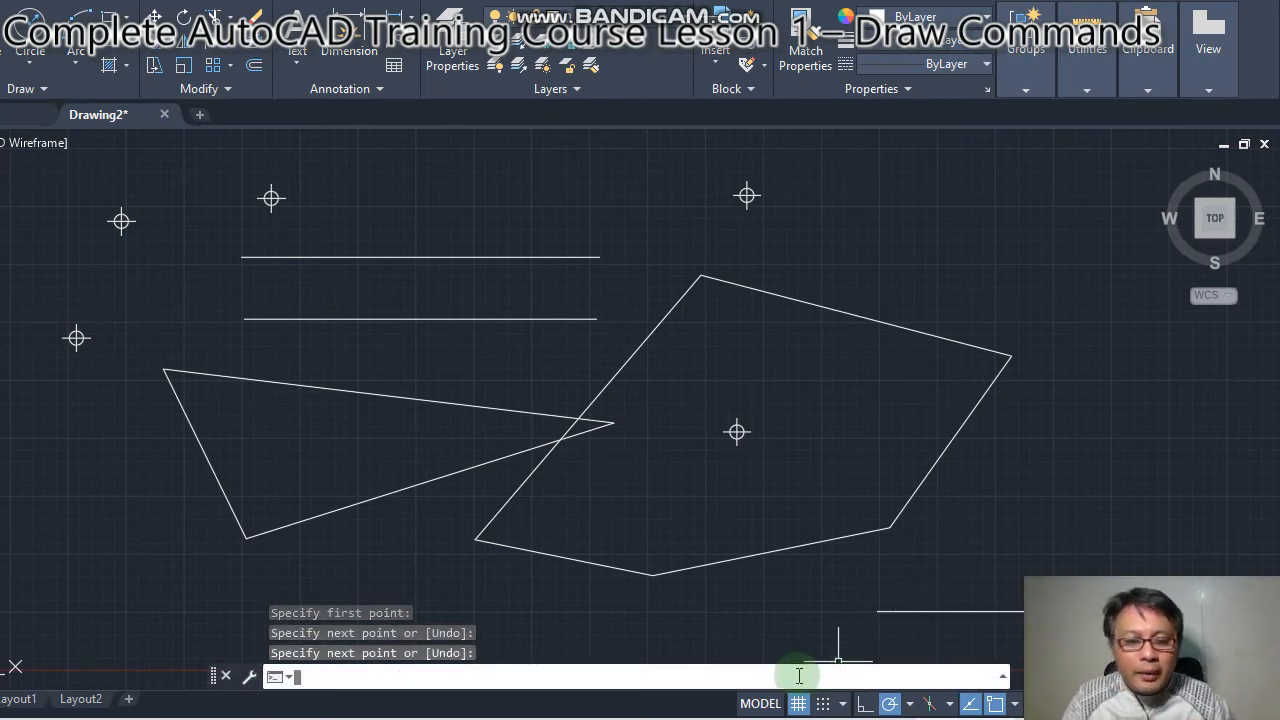
text(DIV)
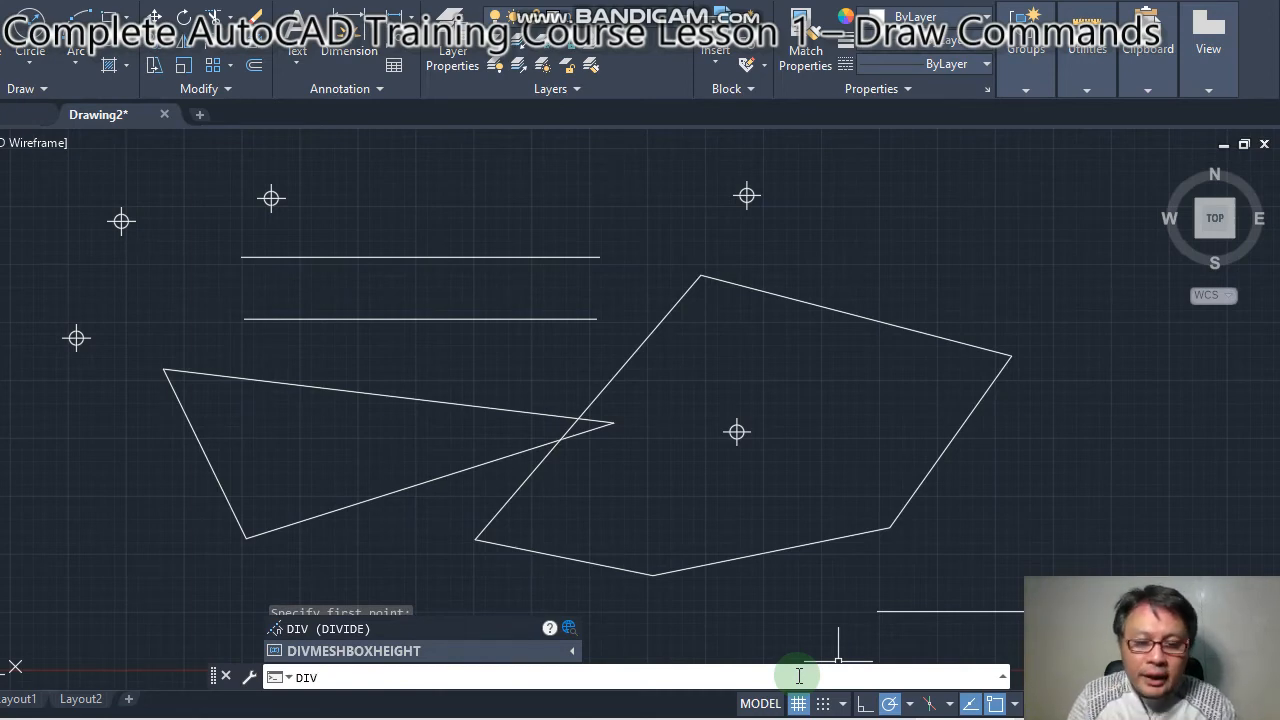
key(Return)
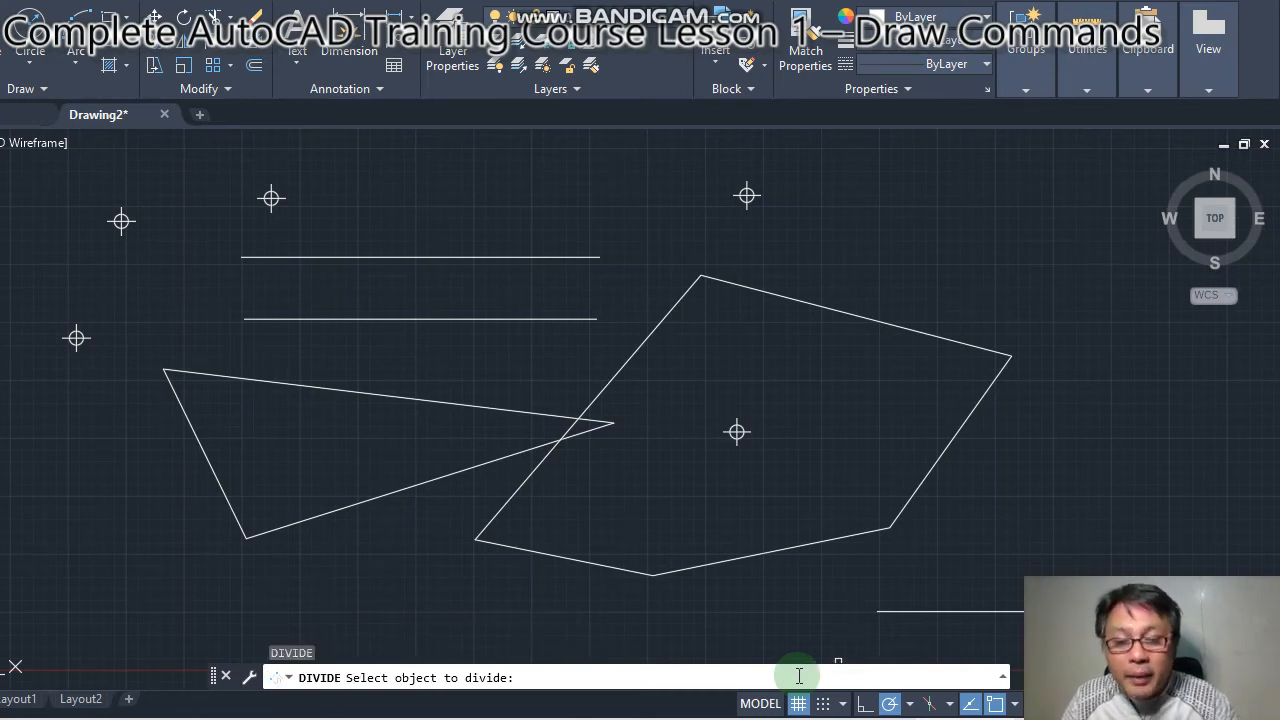
click(941, 610)
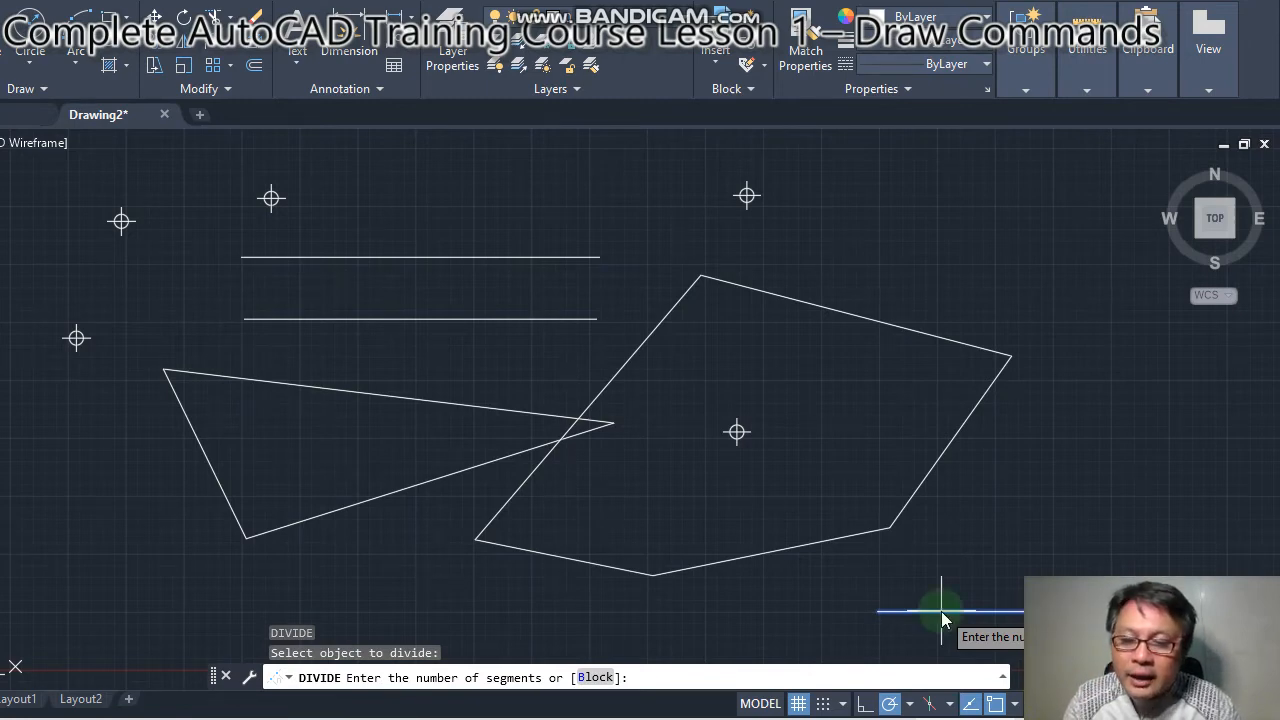
text(3)
key(Return)
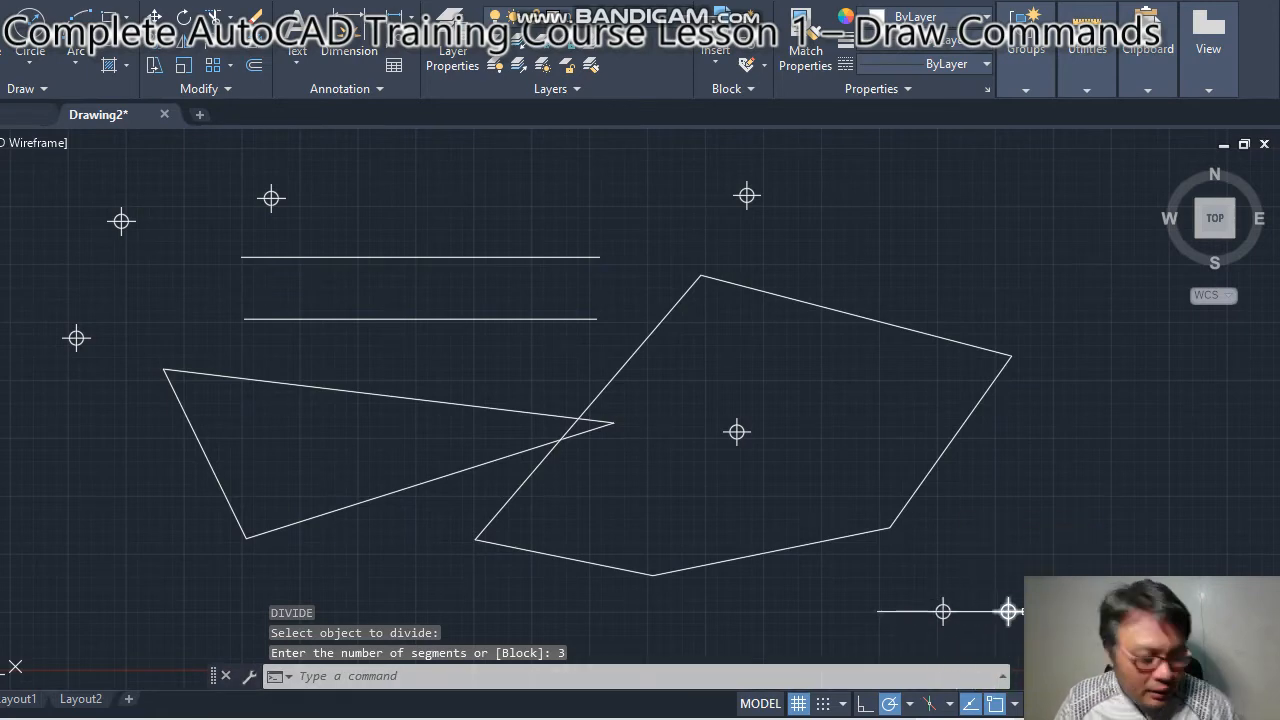
mouse_move(1008, 612)
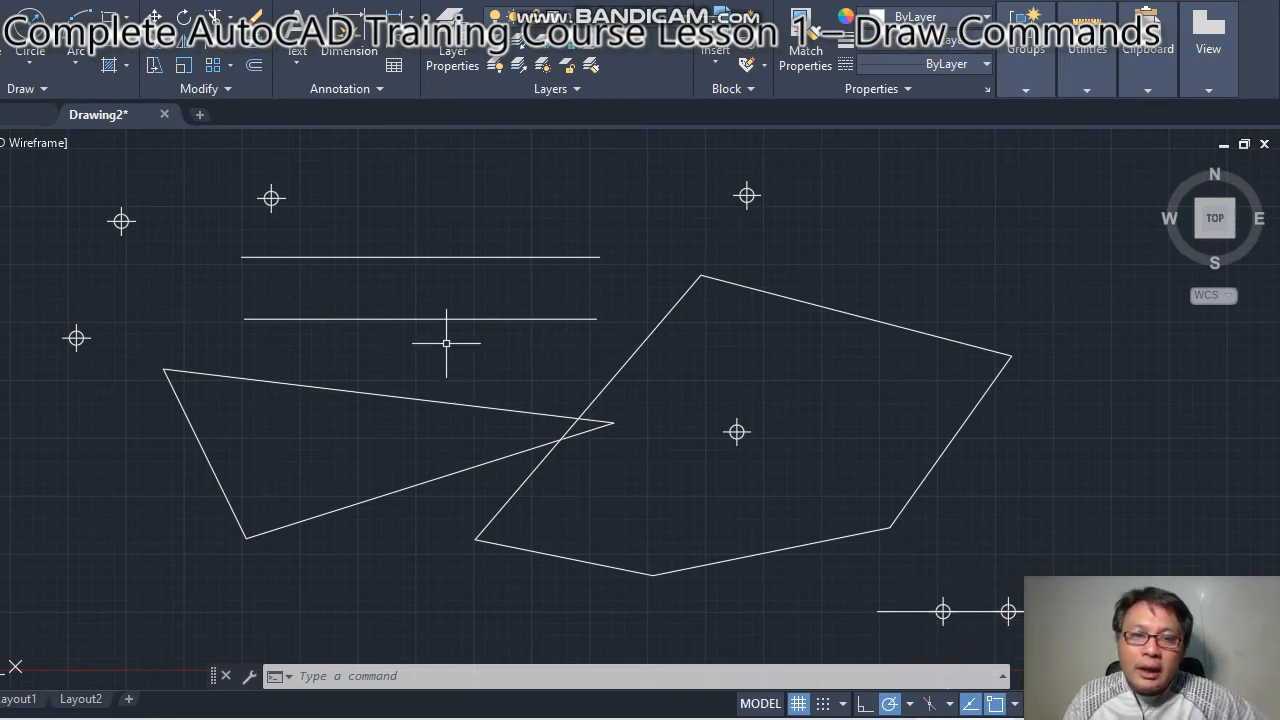
- Divide the upper of the two long horizontal lines into 8 equal segments with the Divide command
click(392, 676)
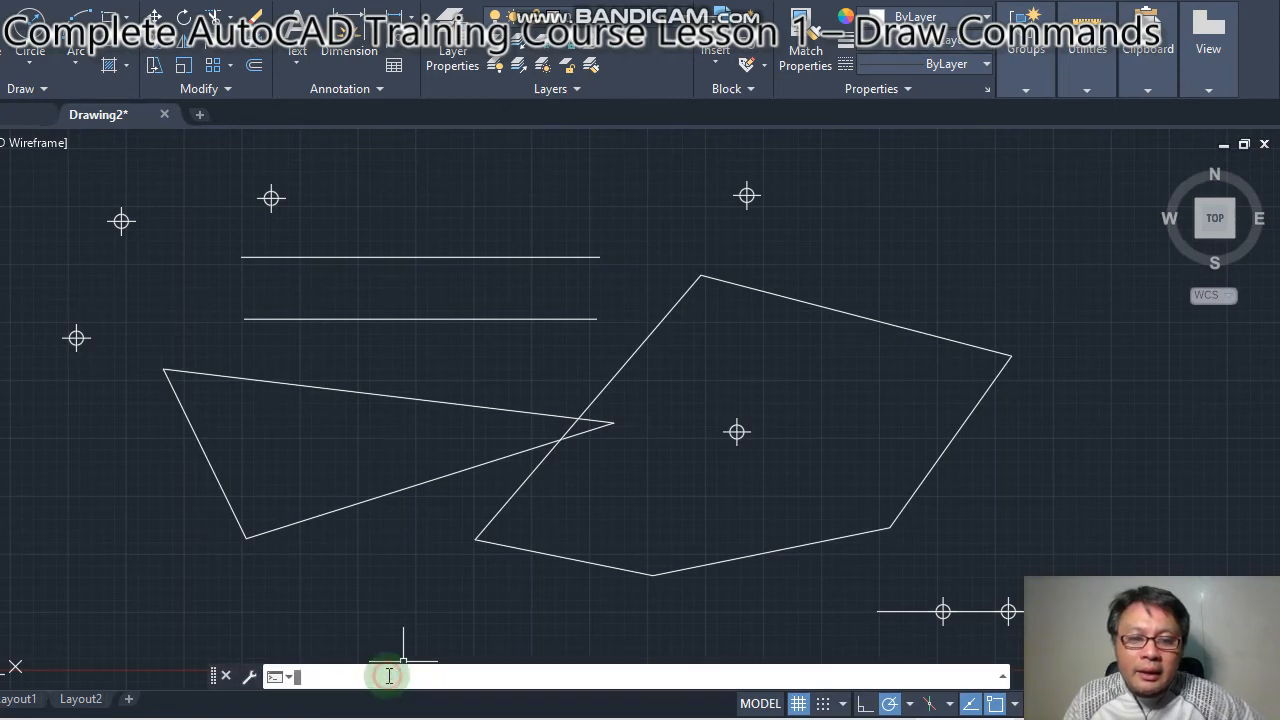
text(div)
key(Return)
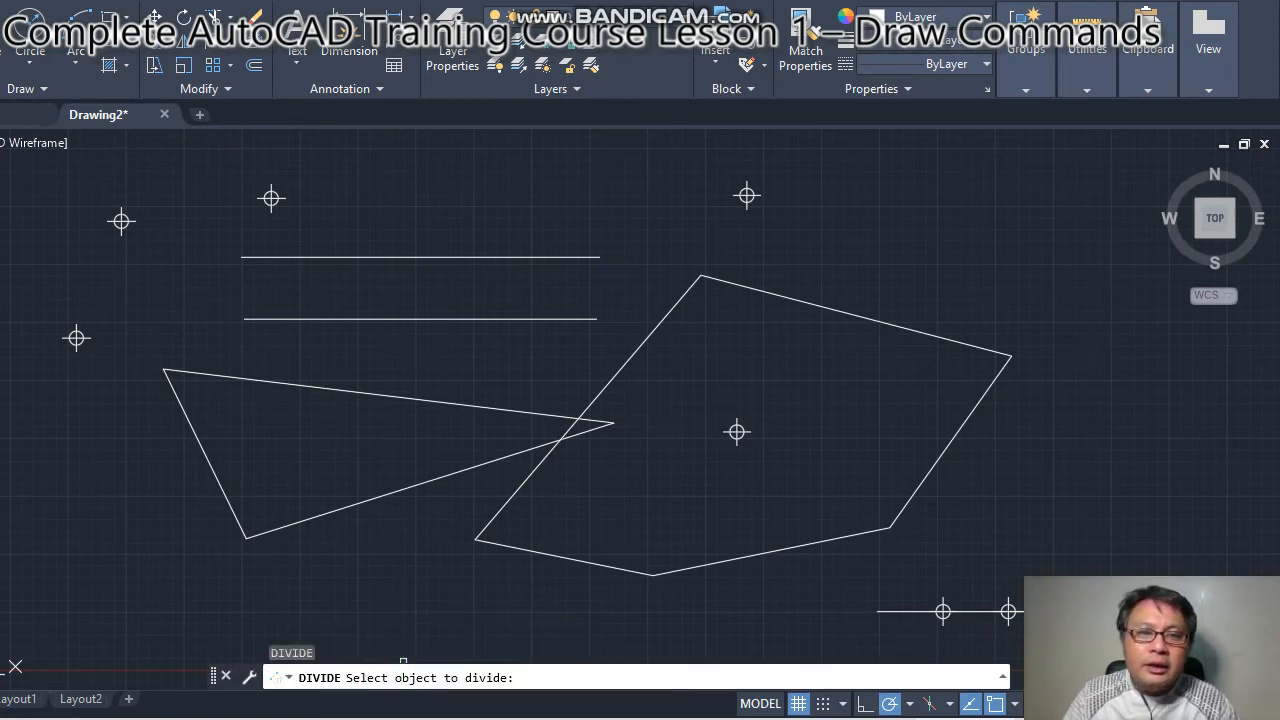
click(346, 257)
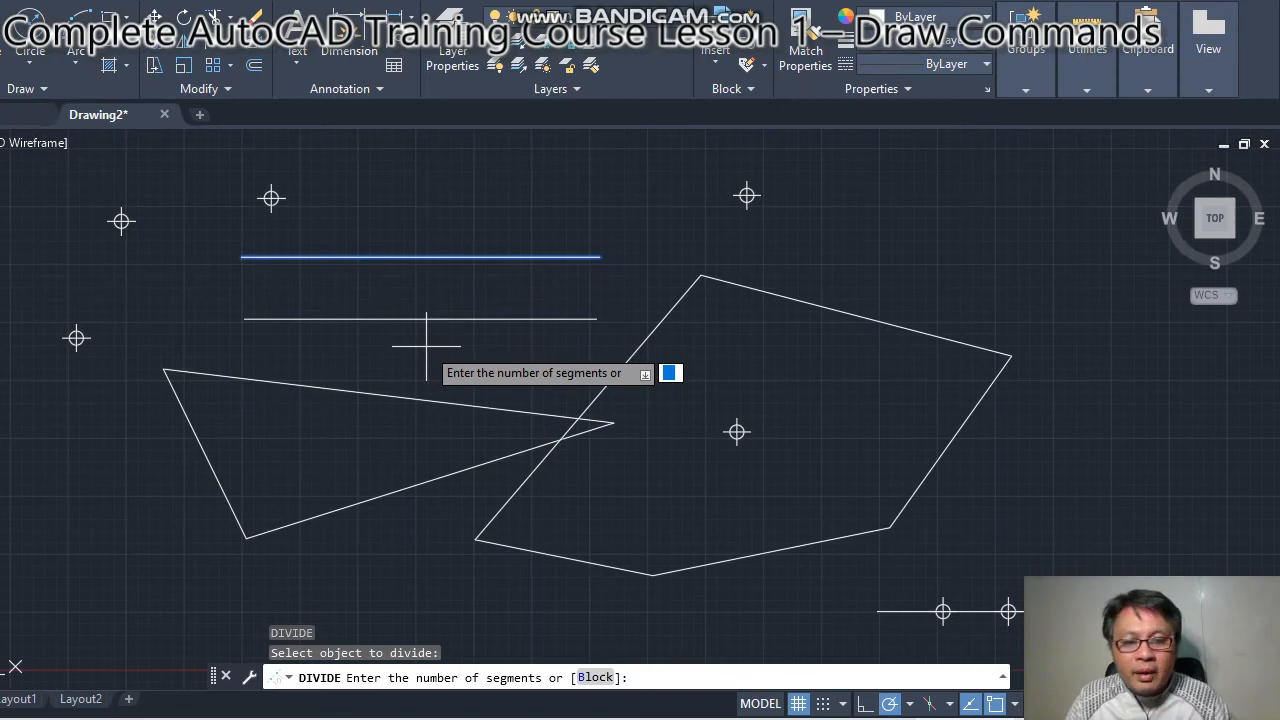
text(8)
key(Return)
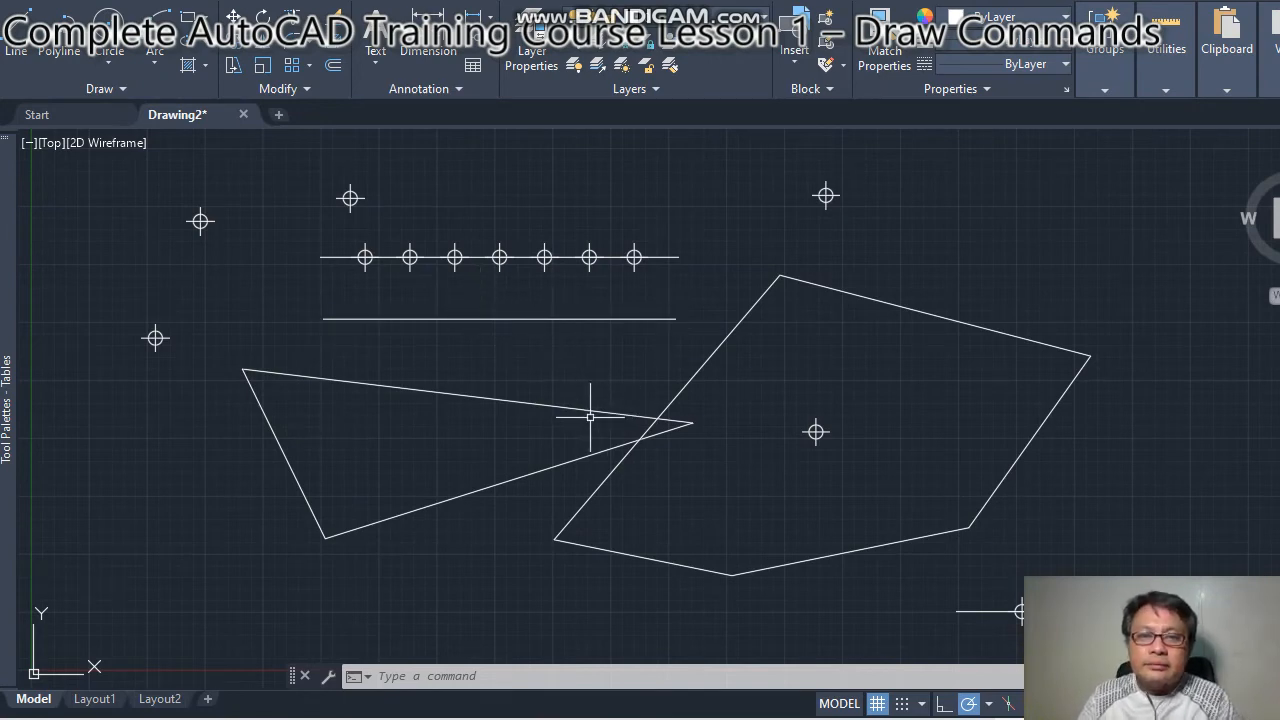
- Divide the lower left edge of the five-sided polygon into 1000 equal segments with the Divide command
click(590, 672)
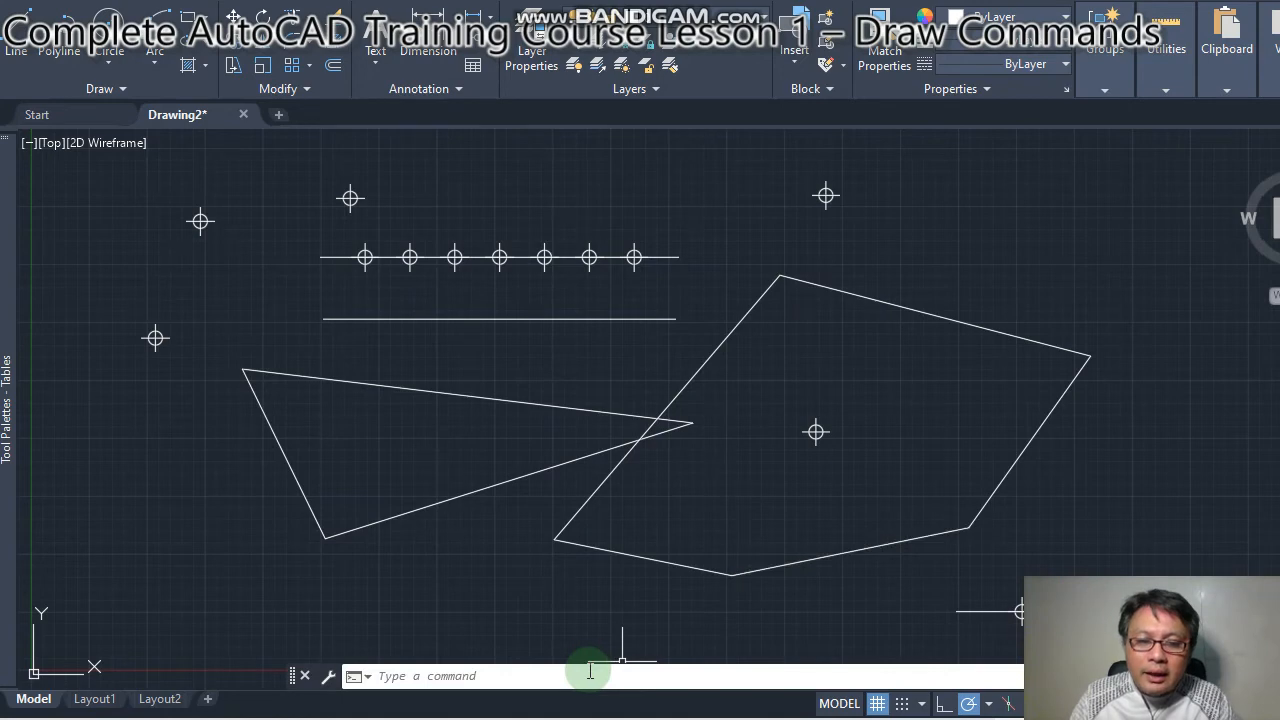
click(585, 683)
text(di)
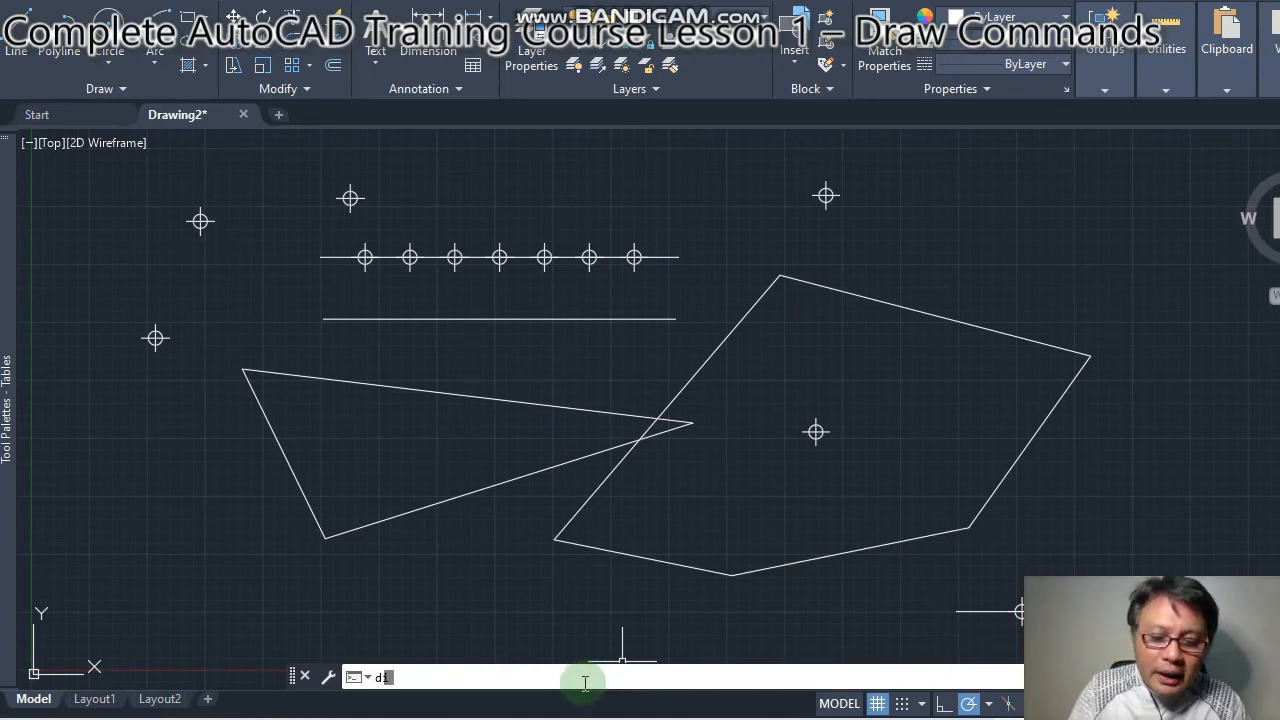
text(vi)
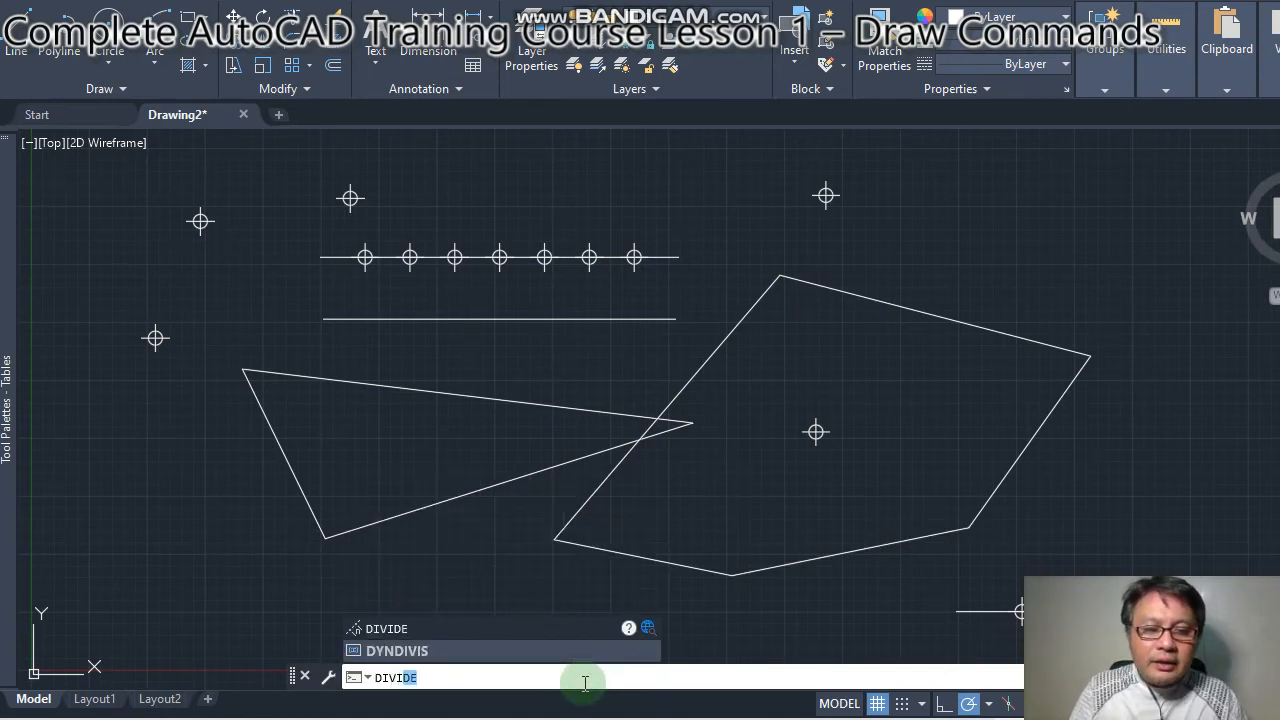
key(Return)
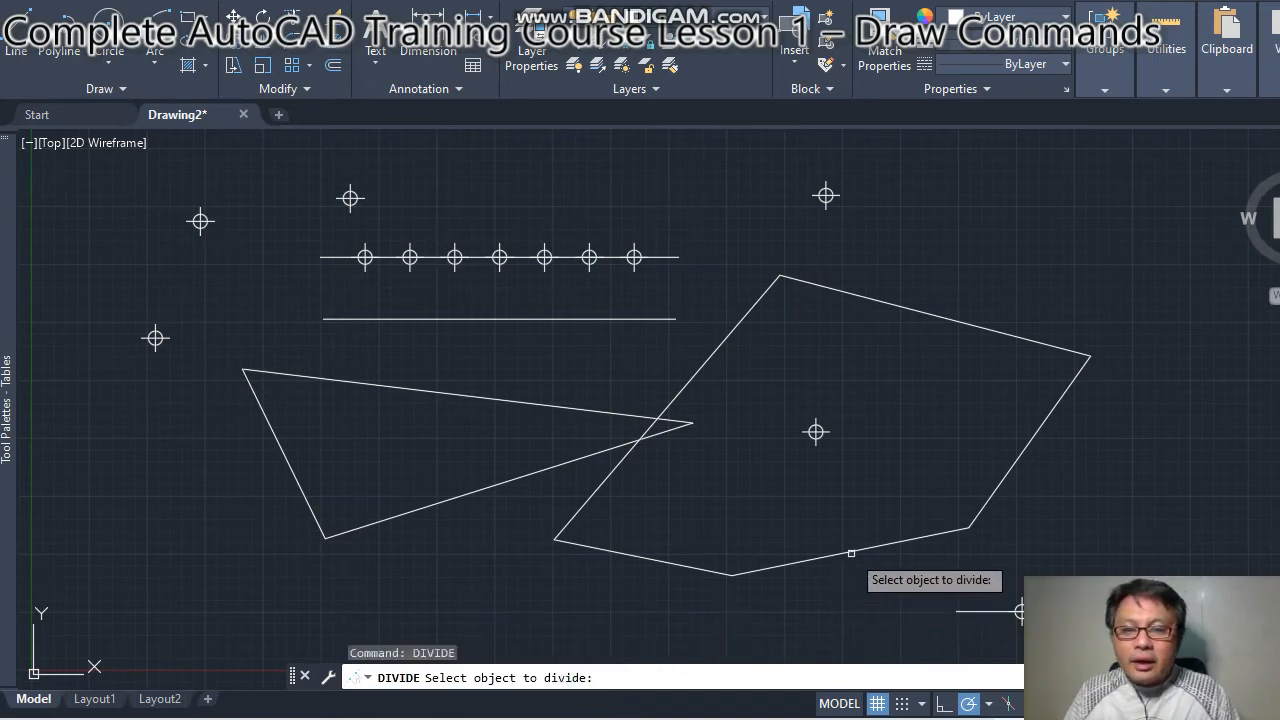
click(683, 566)
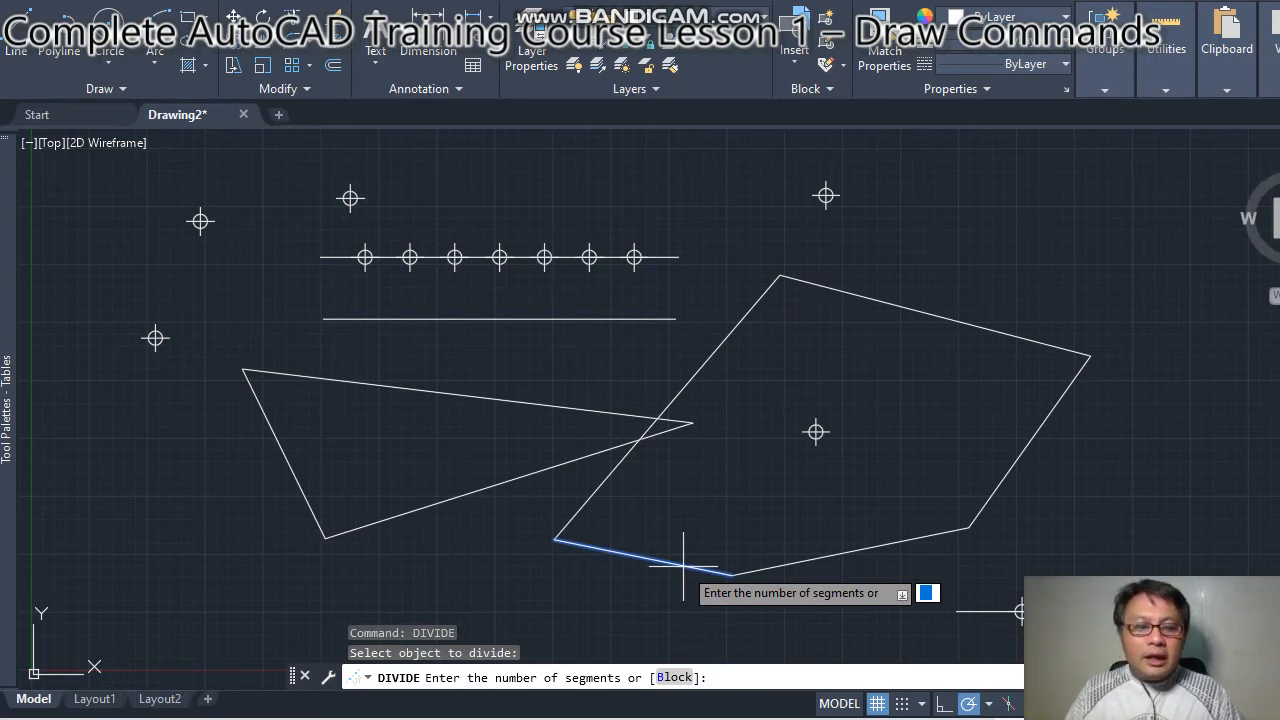
text(10000)
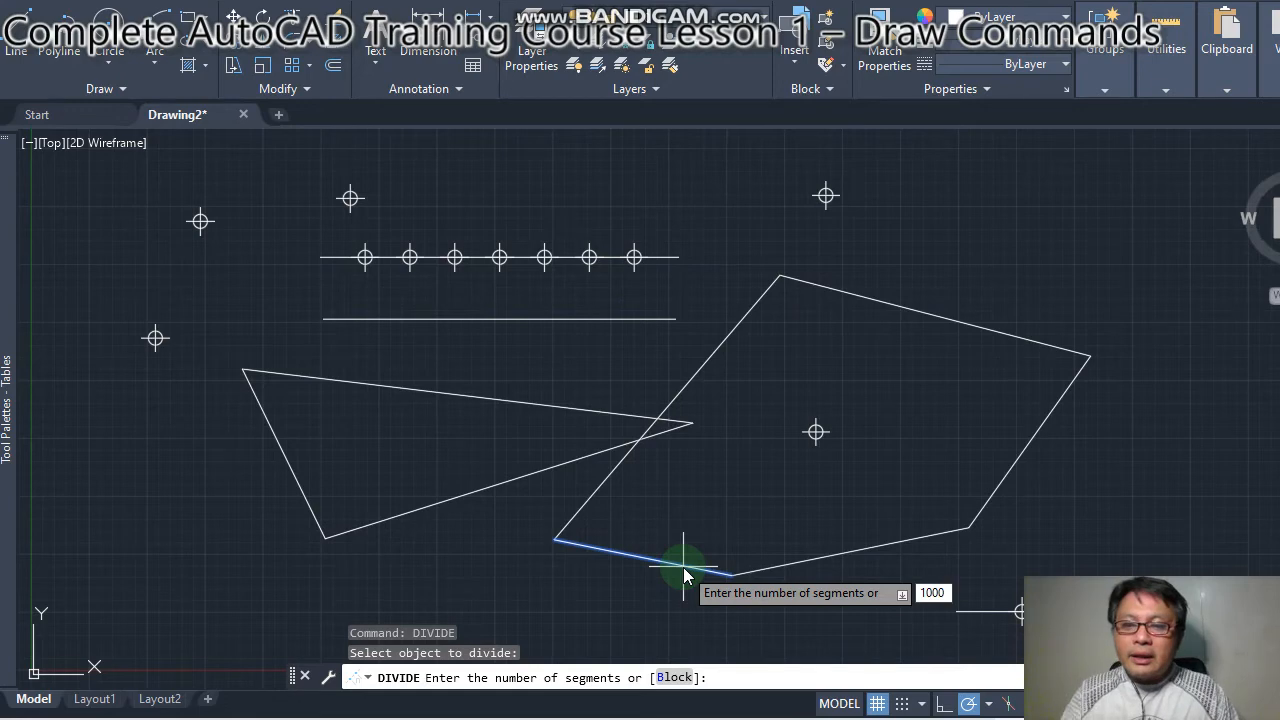
key(Return)
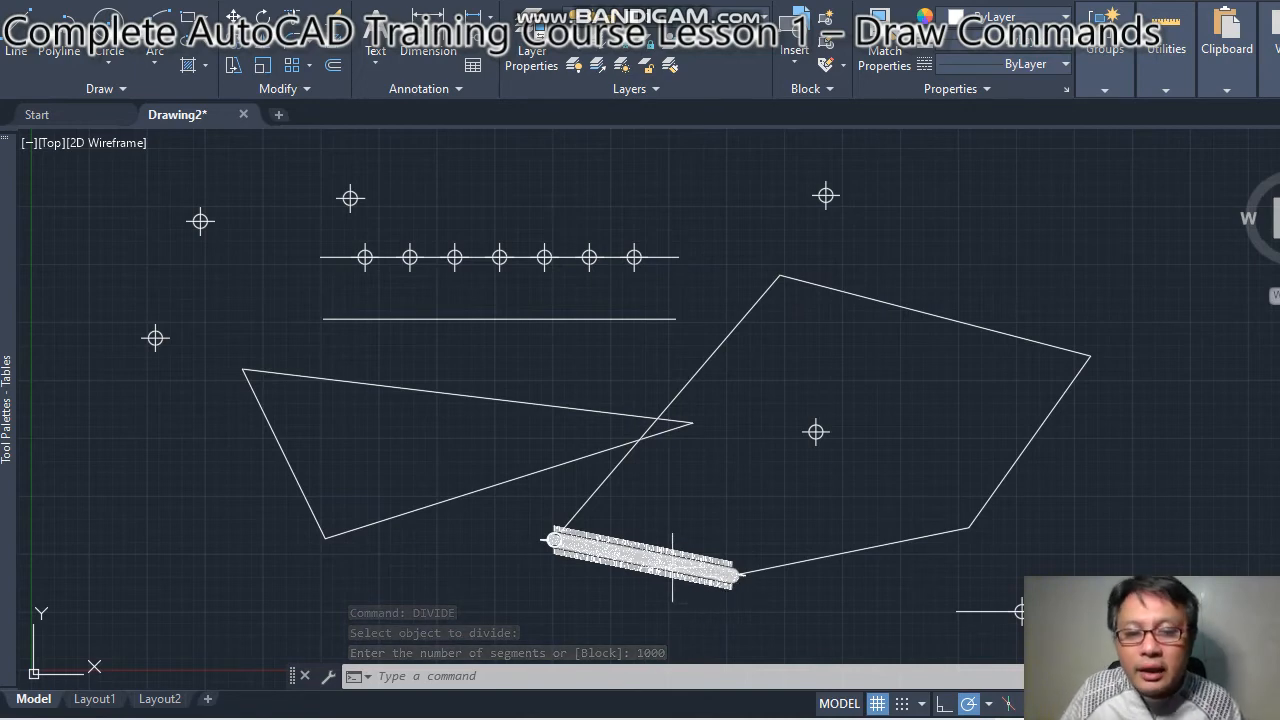
- Switch to the draw commands slide to check the Circle command and its options, and return to AutoCAD
click(513, 672)
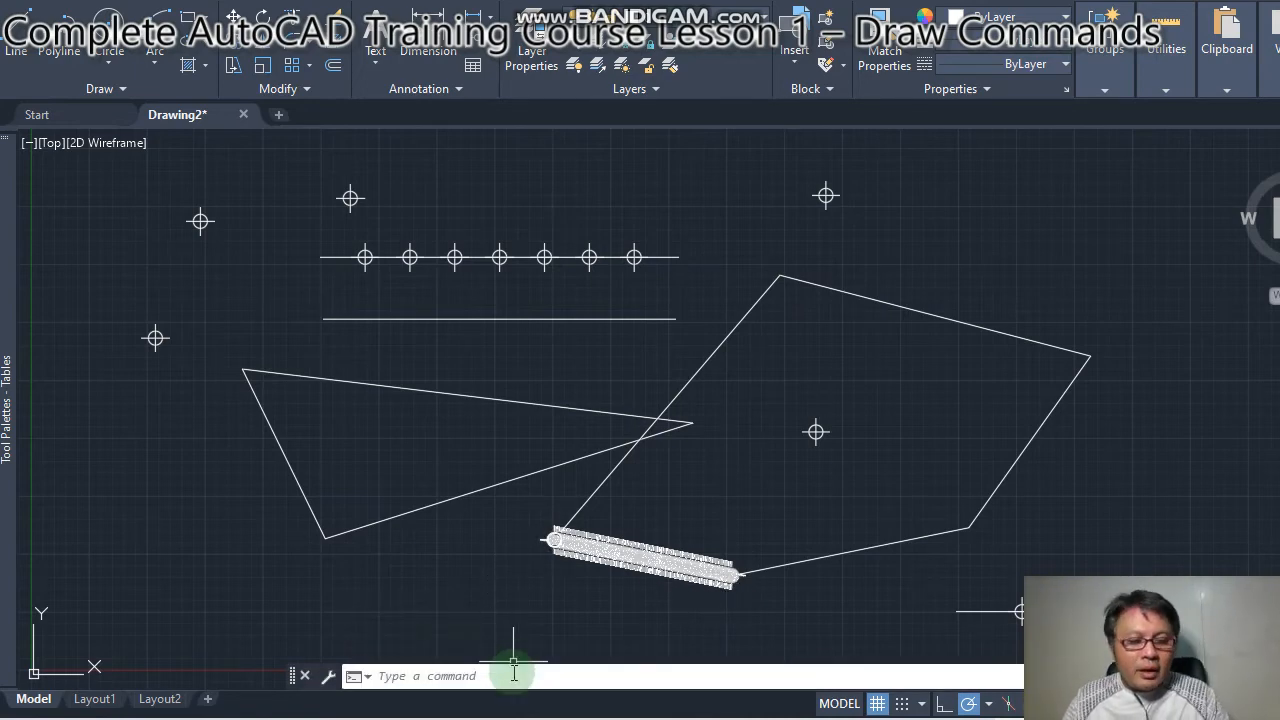
key(alt+Tab)
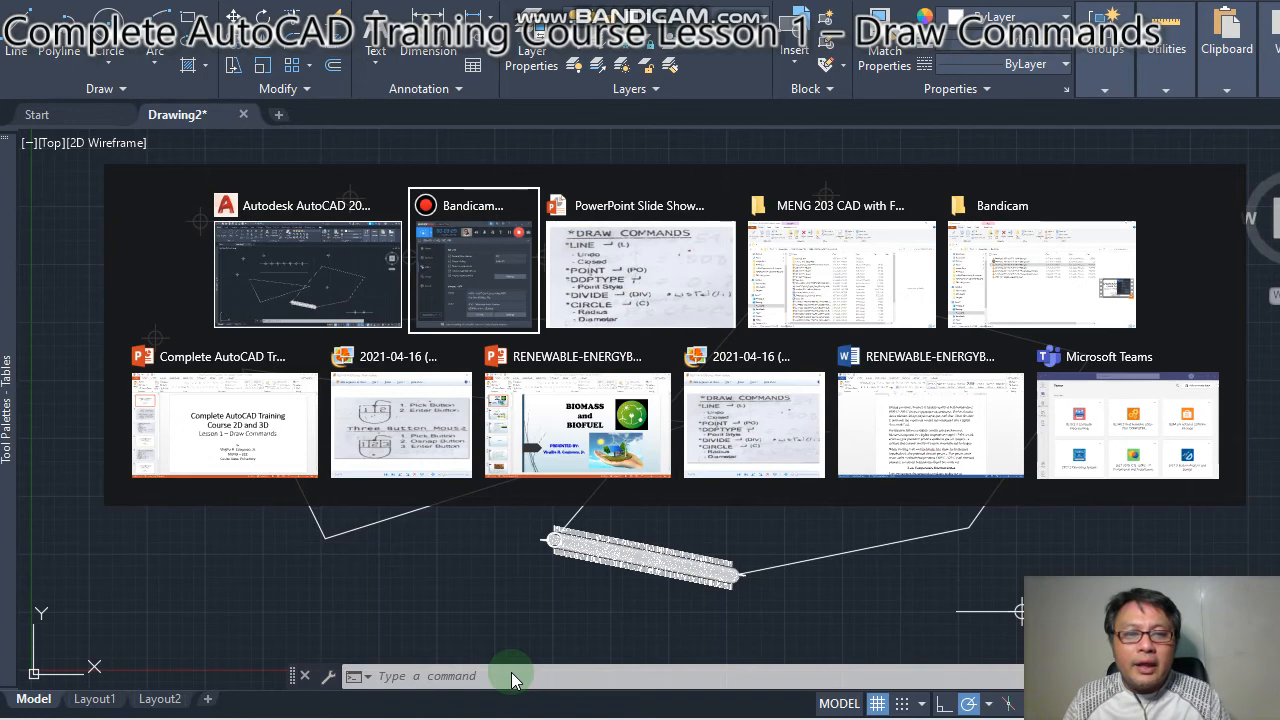
key(Tab)
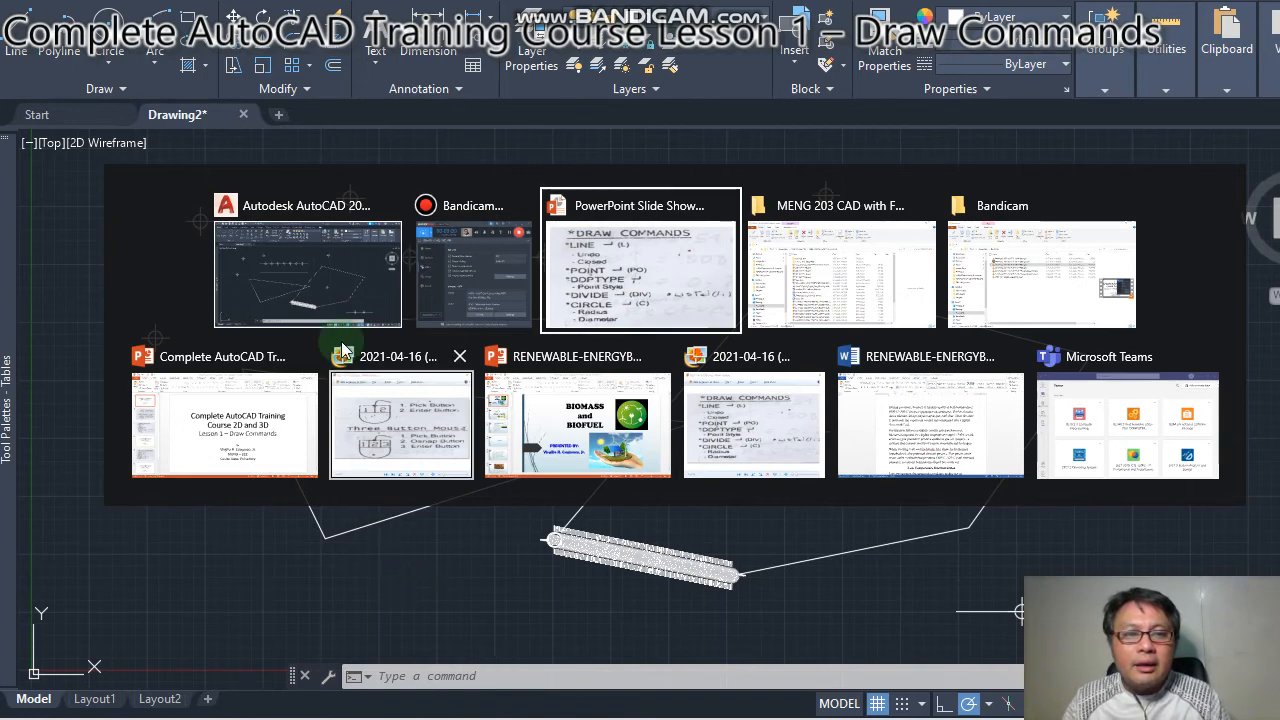
click(329, 303)
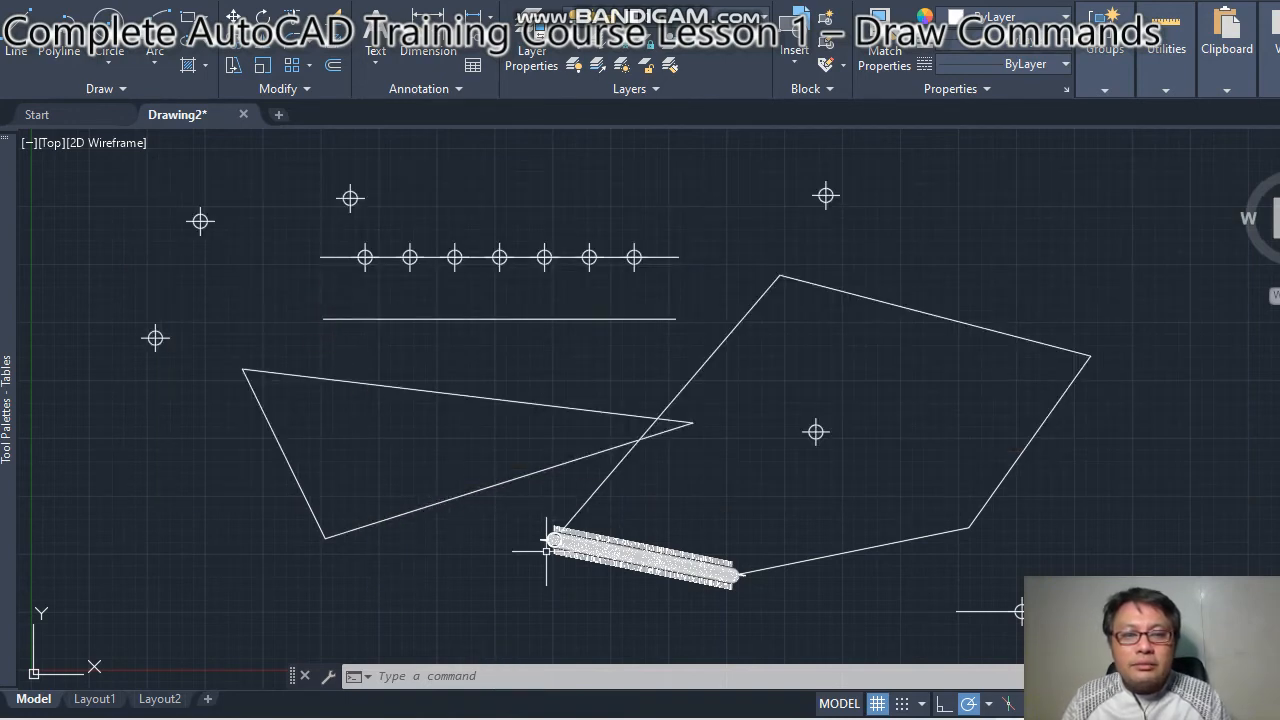
key(alt+Tab)
key(Tab)
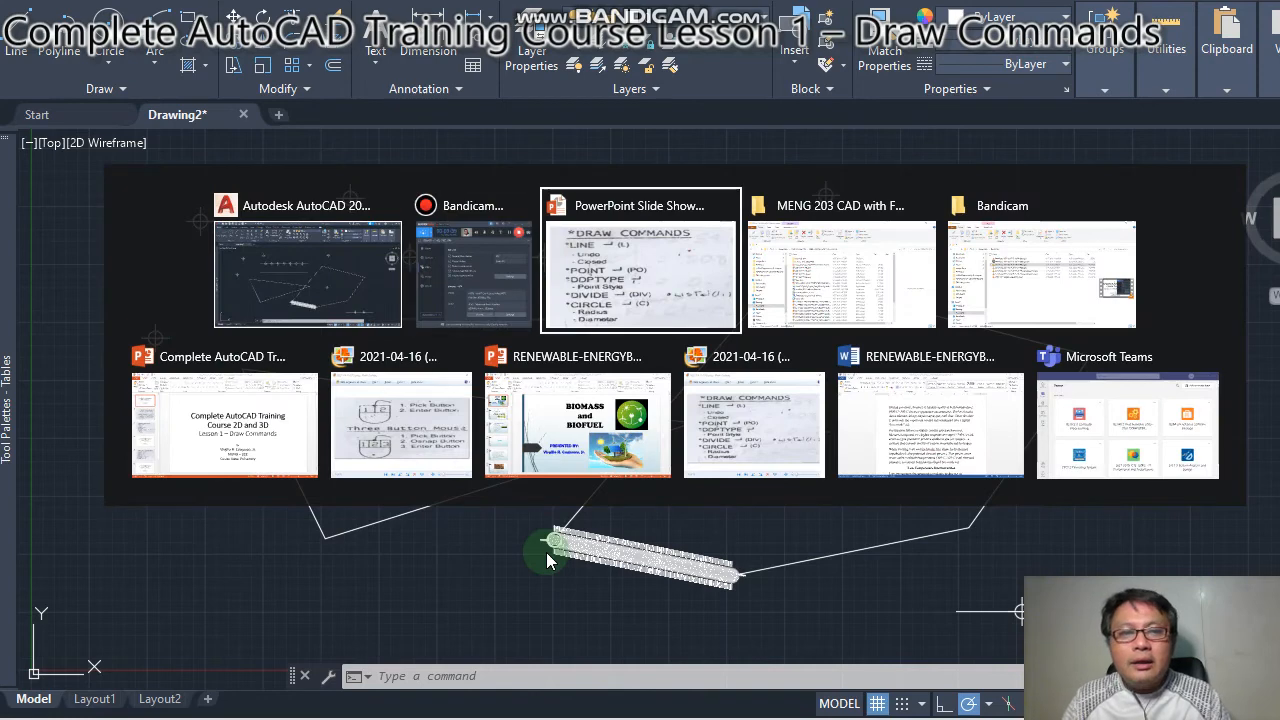
key(alt+Tab)
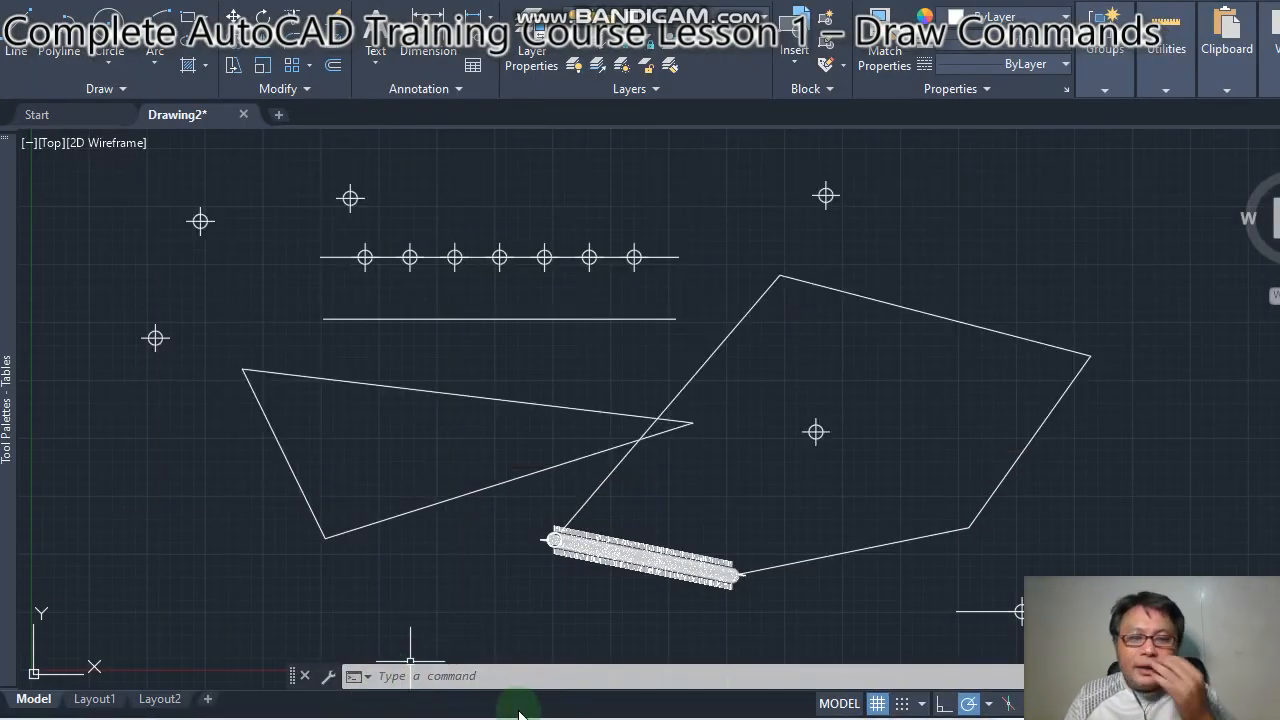
- Draw a circle with a radius of about 2.37, centred on the point marker above the five-sided polygon
click(511, 679)
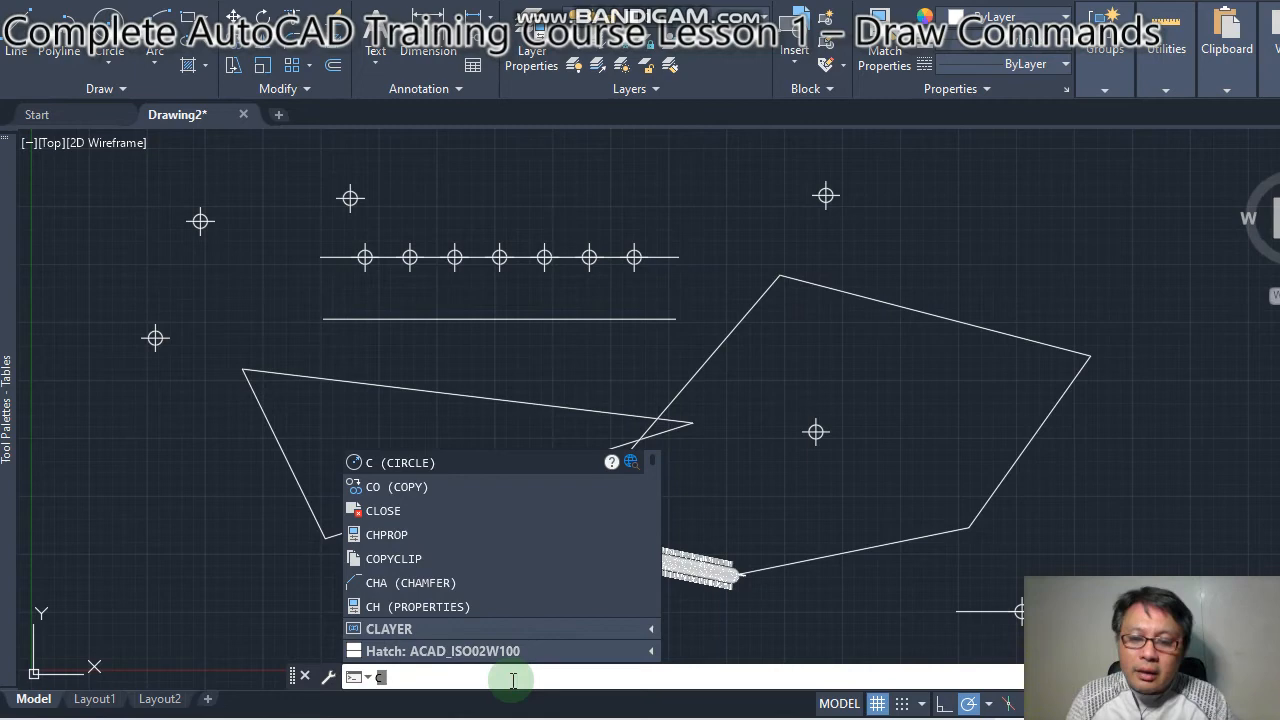
text(c)
key(Return)
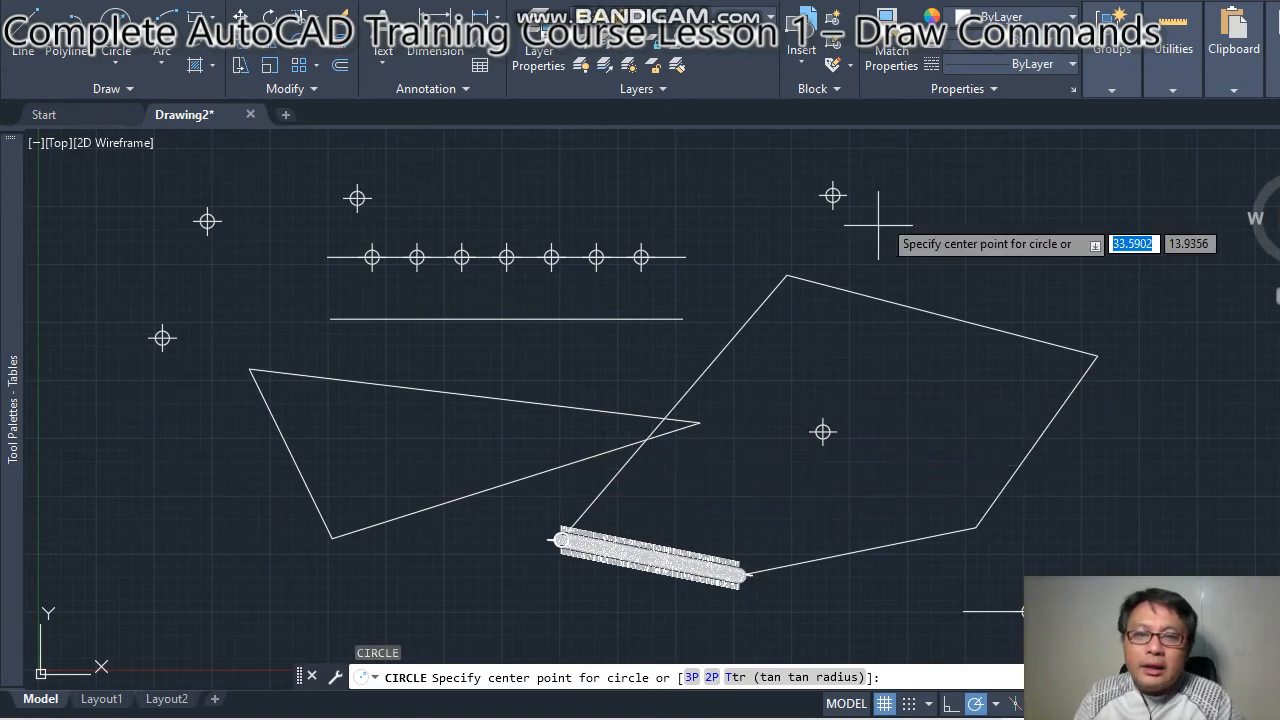
click(833, 196)
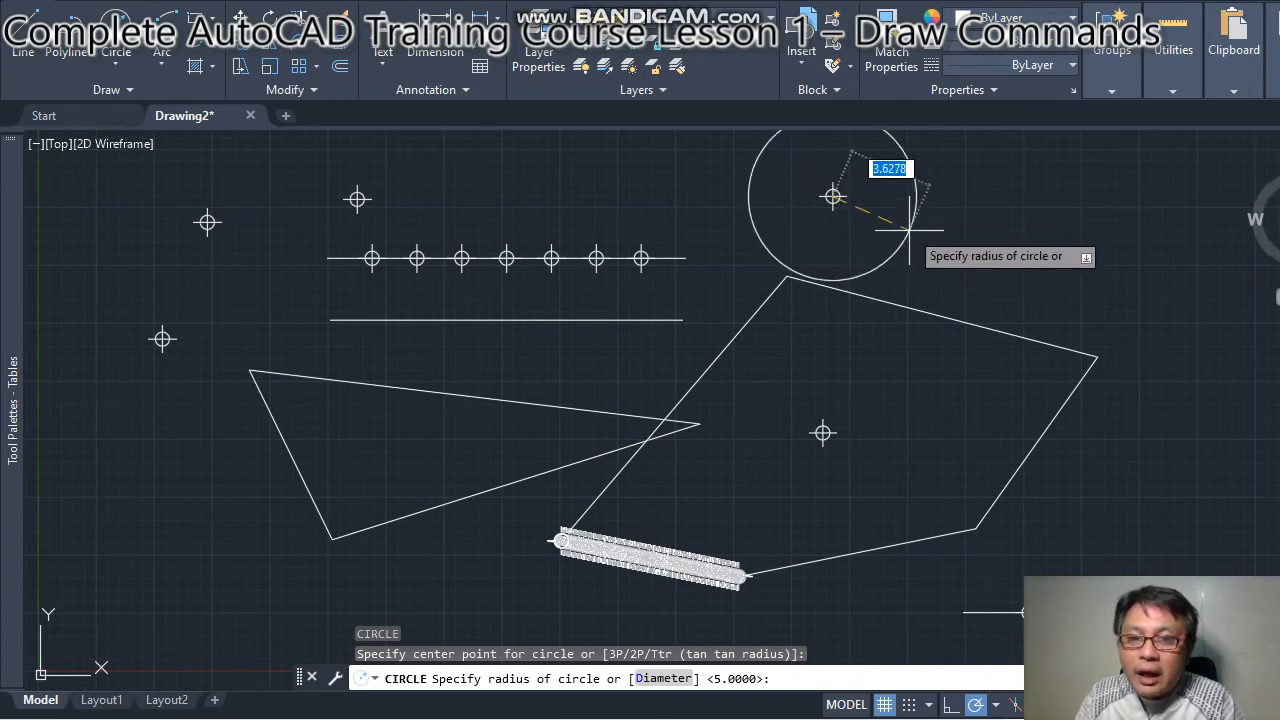
click(886, 197)
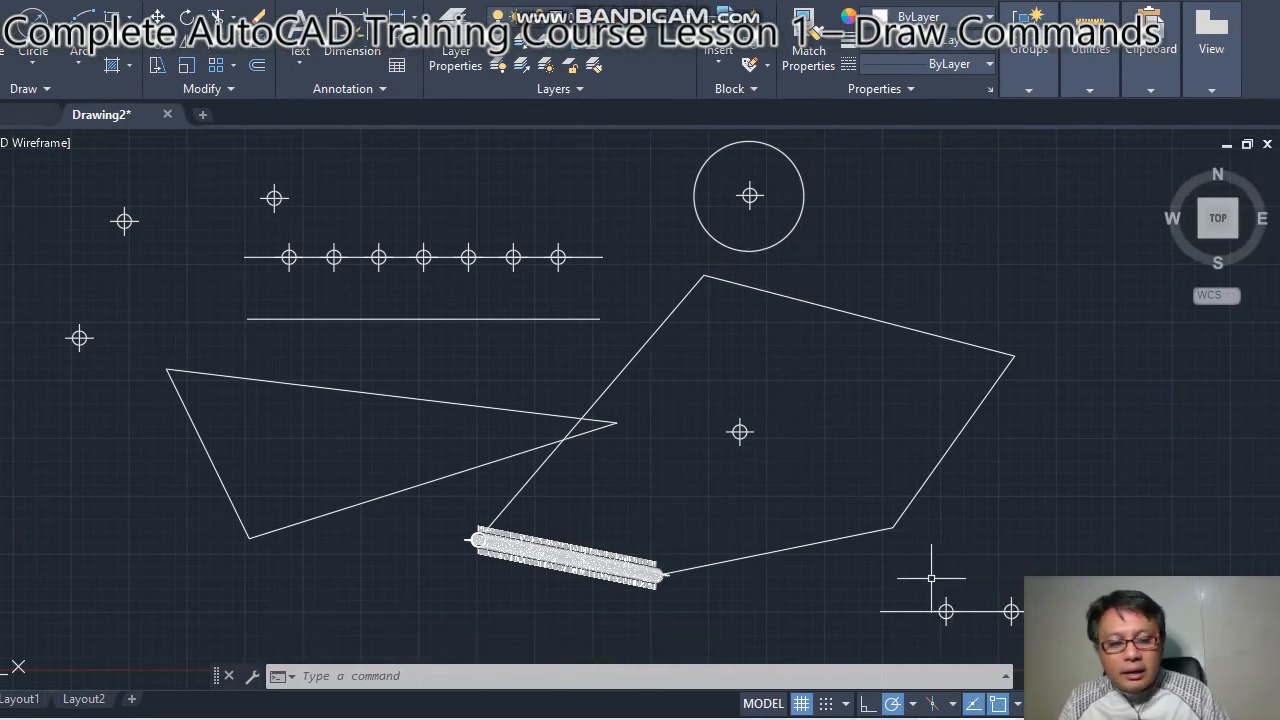
- Draw a circle with the Diameter option, centred on the right end of the short divided line, with a radius of about 3.57
text(c)
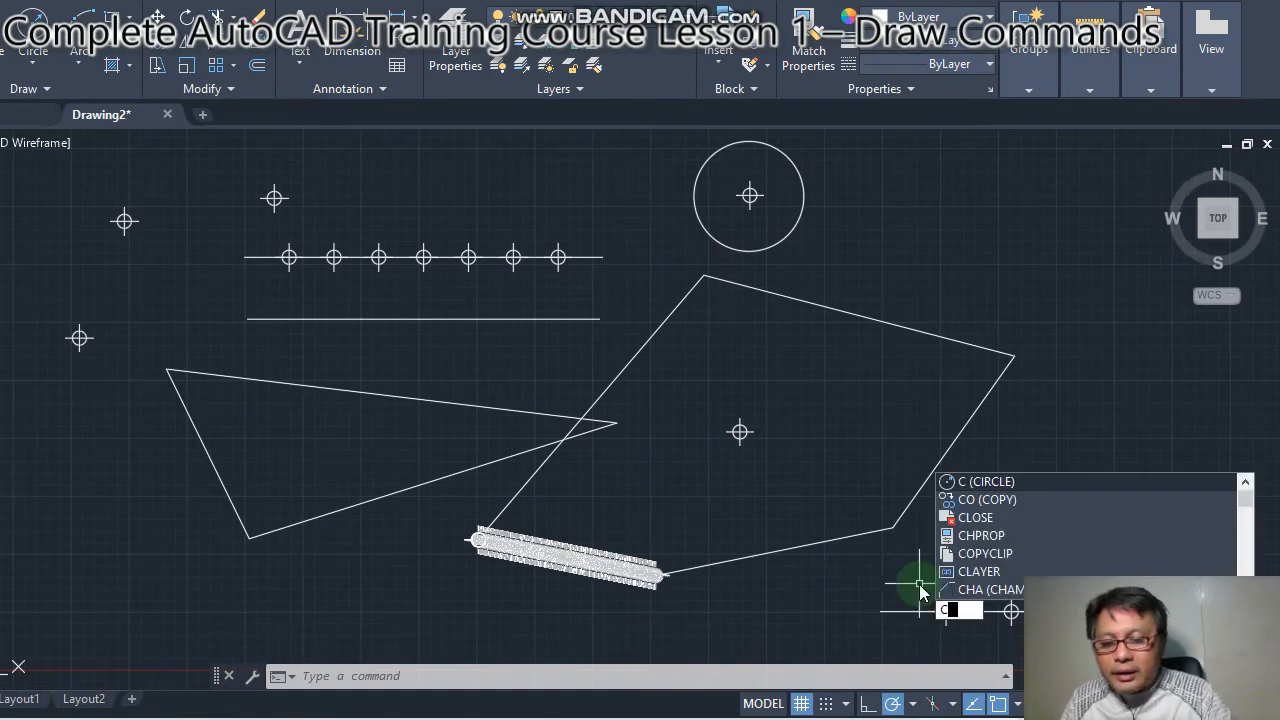
key(Return)
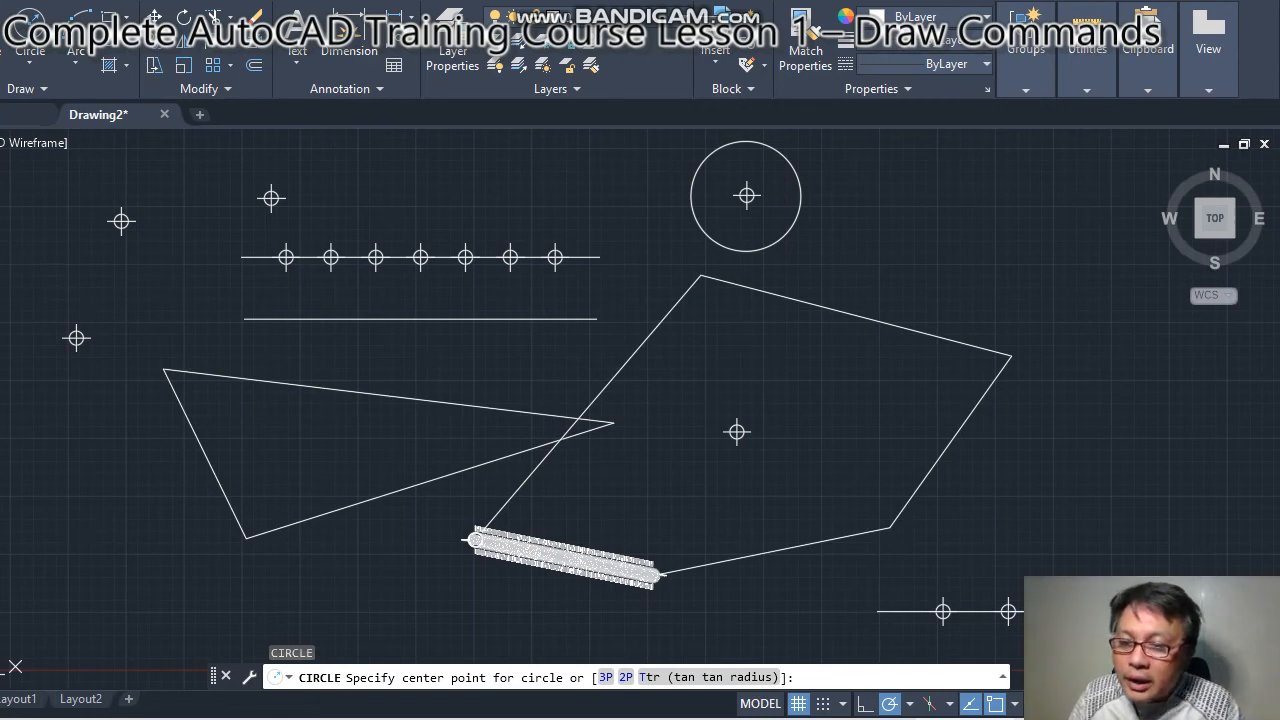
click(1120, 640)
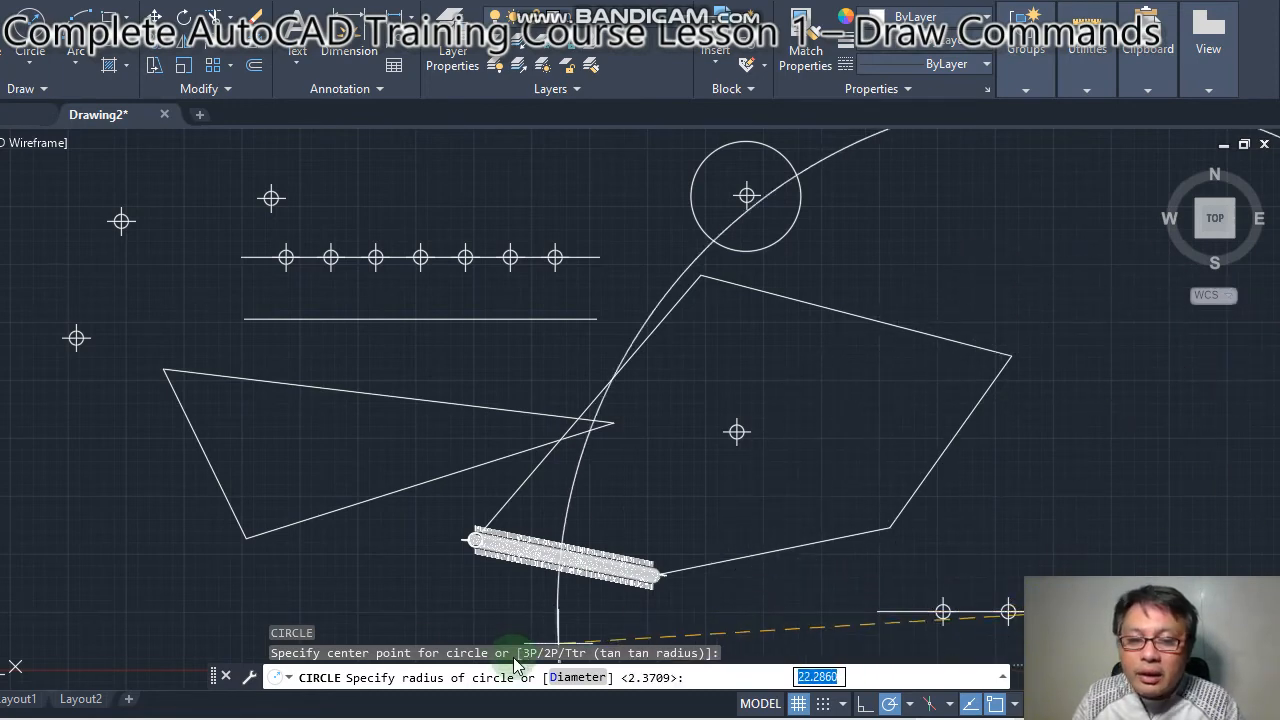
click(563, 686)
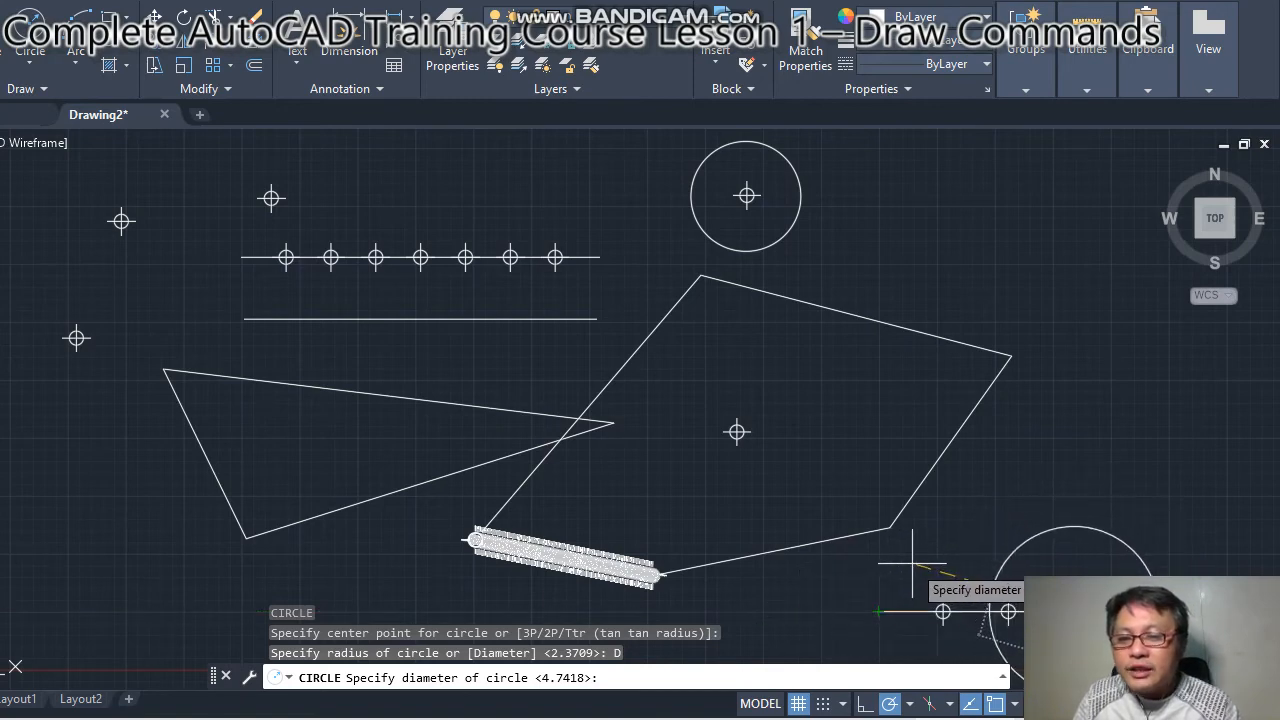
click(1072, 446)
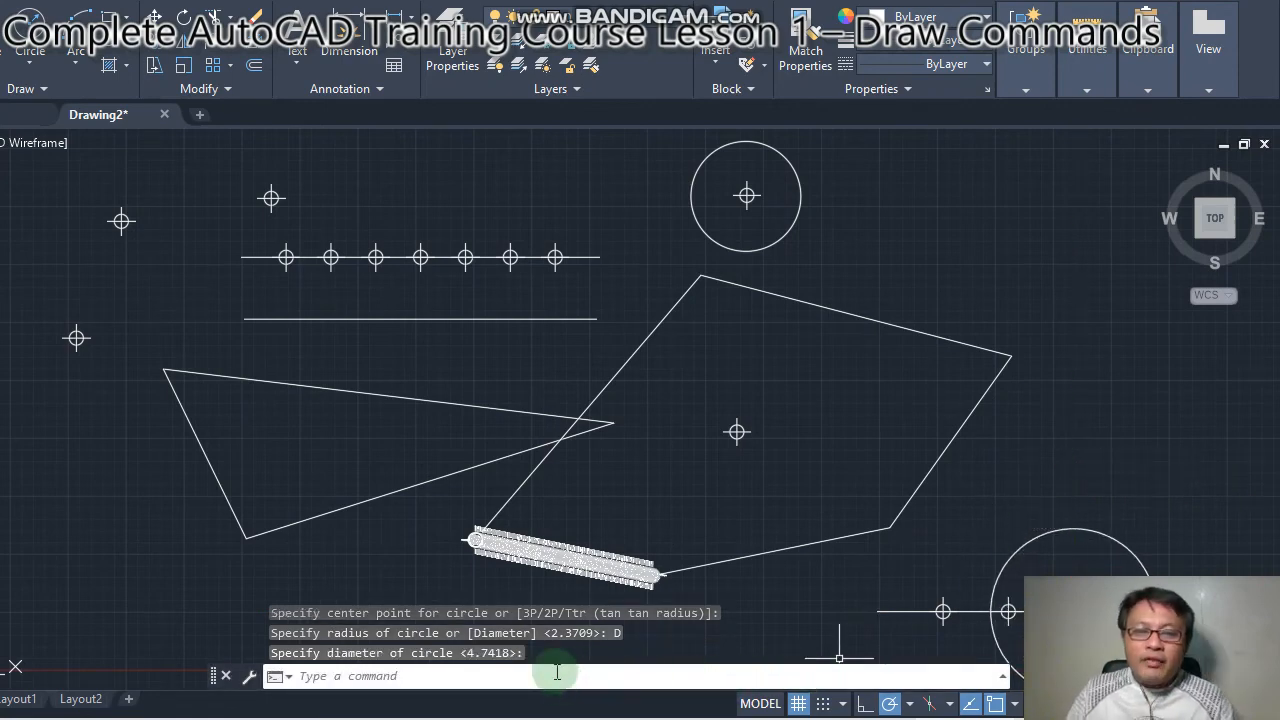
- Draw a circle with a radius of 5 centred on the bottom corner of the triangle
click(509, 681)
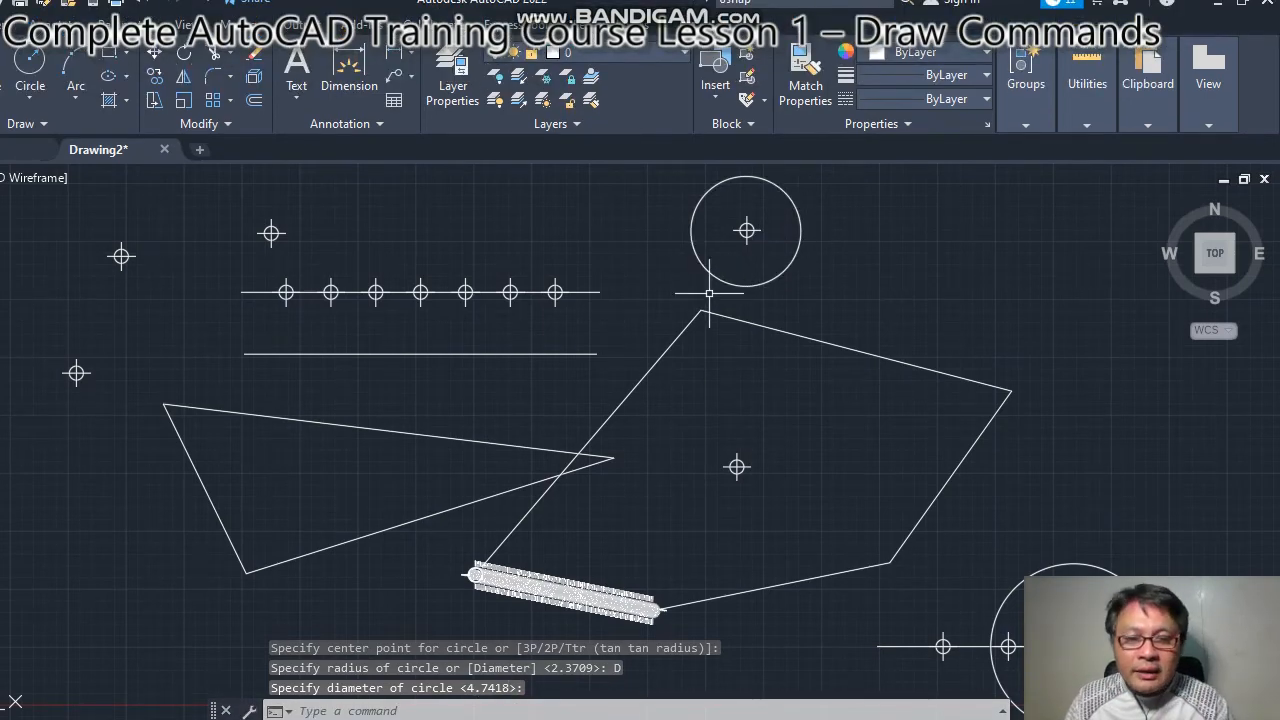
text(c)
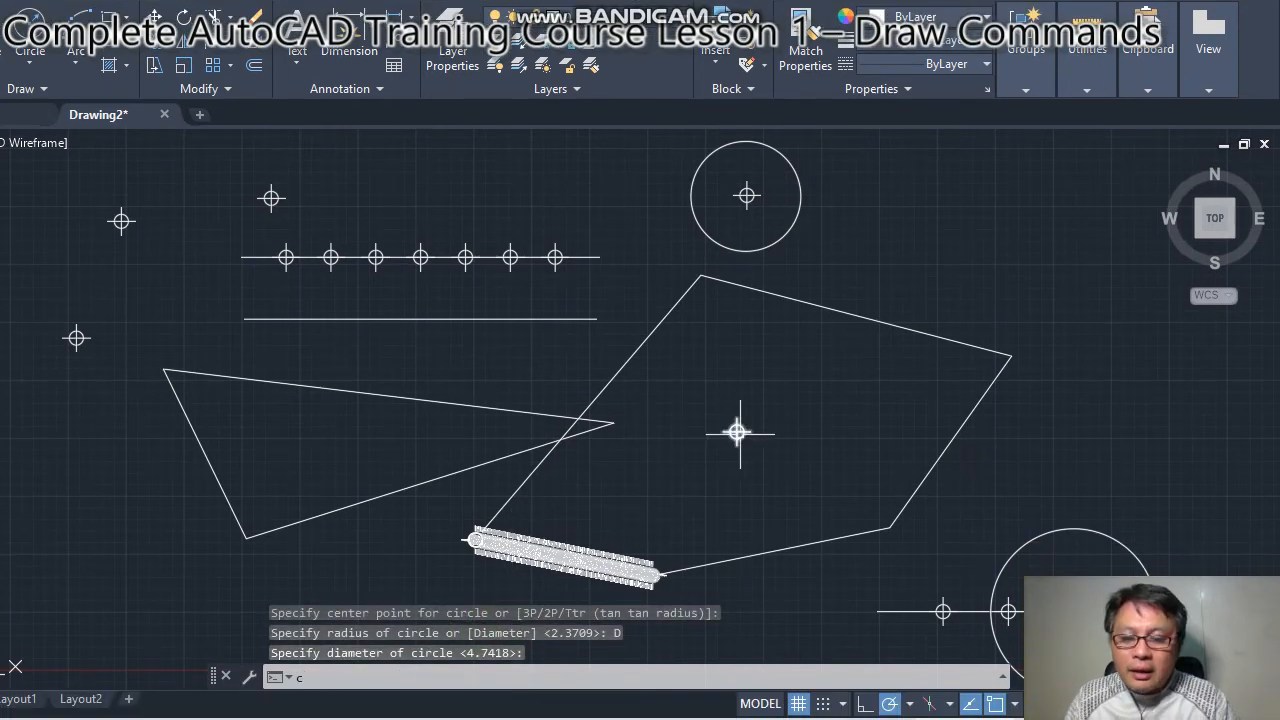
key(Return)
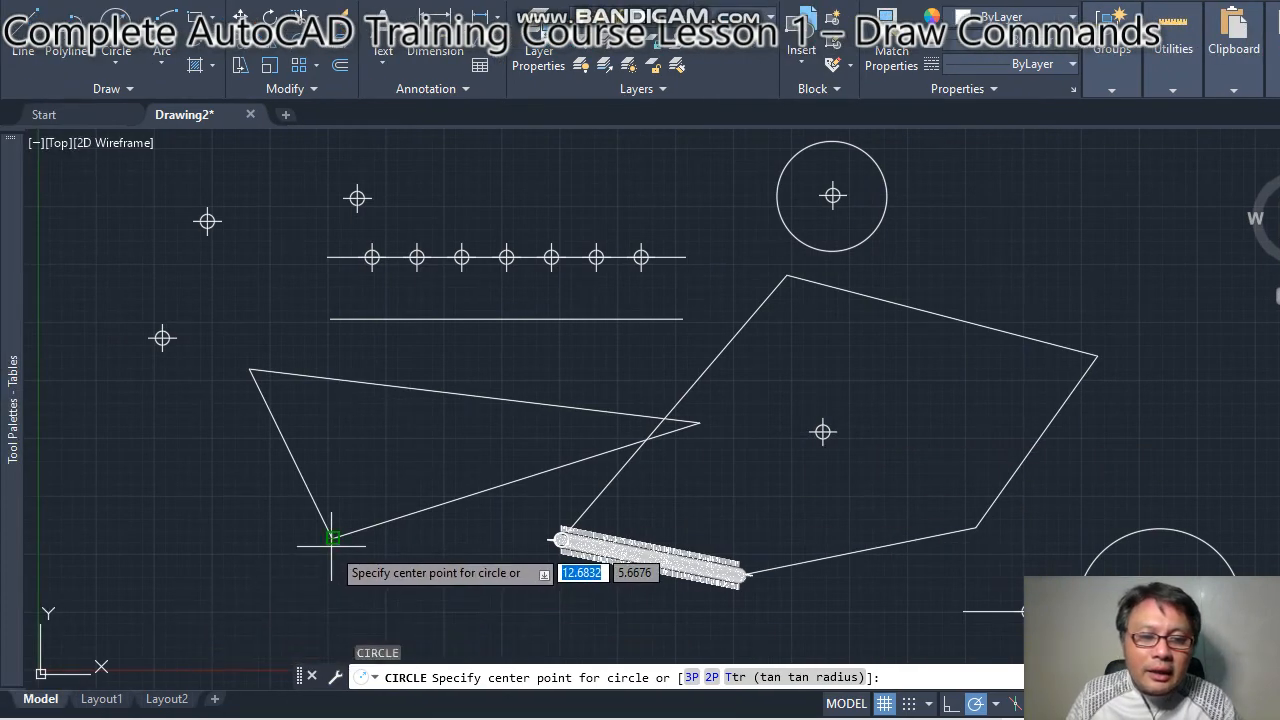
click(331, 545)
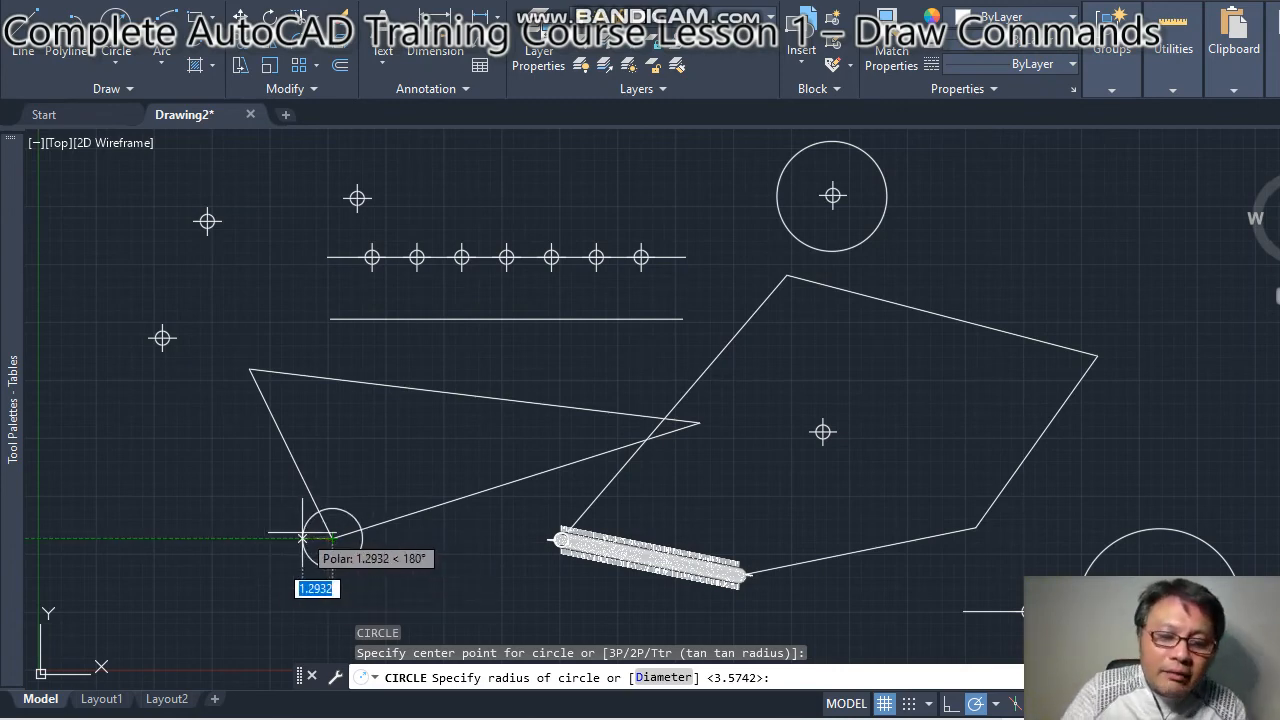
text(5)
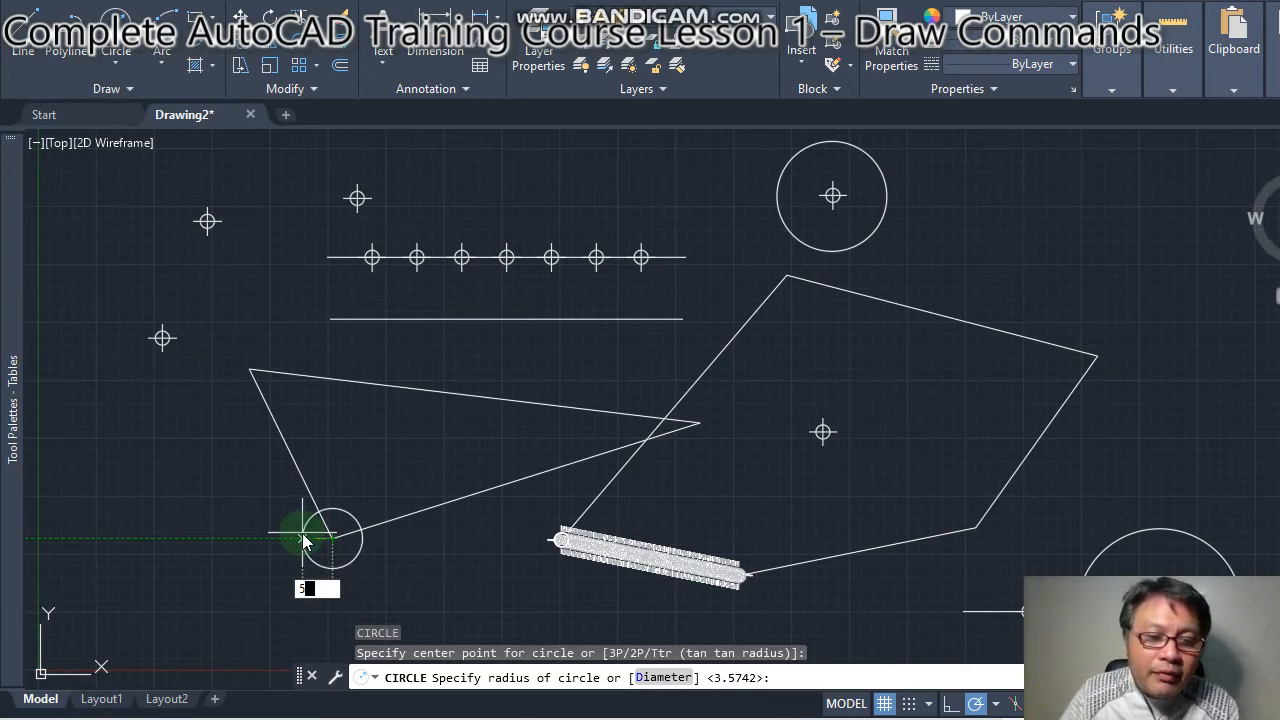
key(Return)
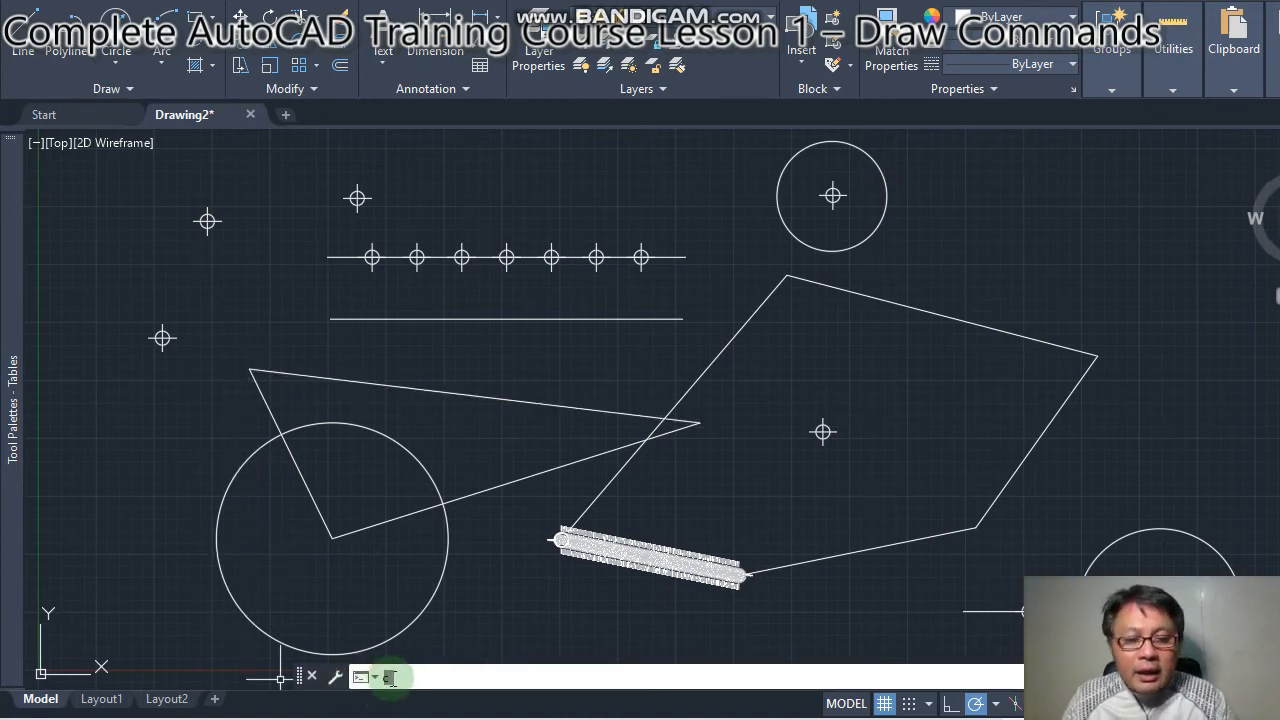
- Draw a circle with the Diameter option, 10 in diameter, centred on the upper-left corner of the triangle
key(Return)
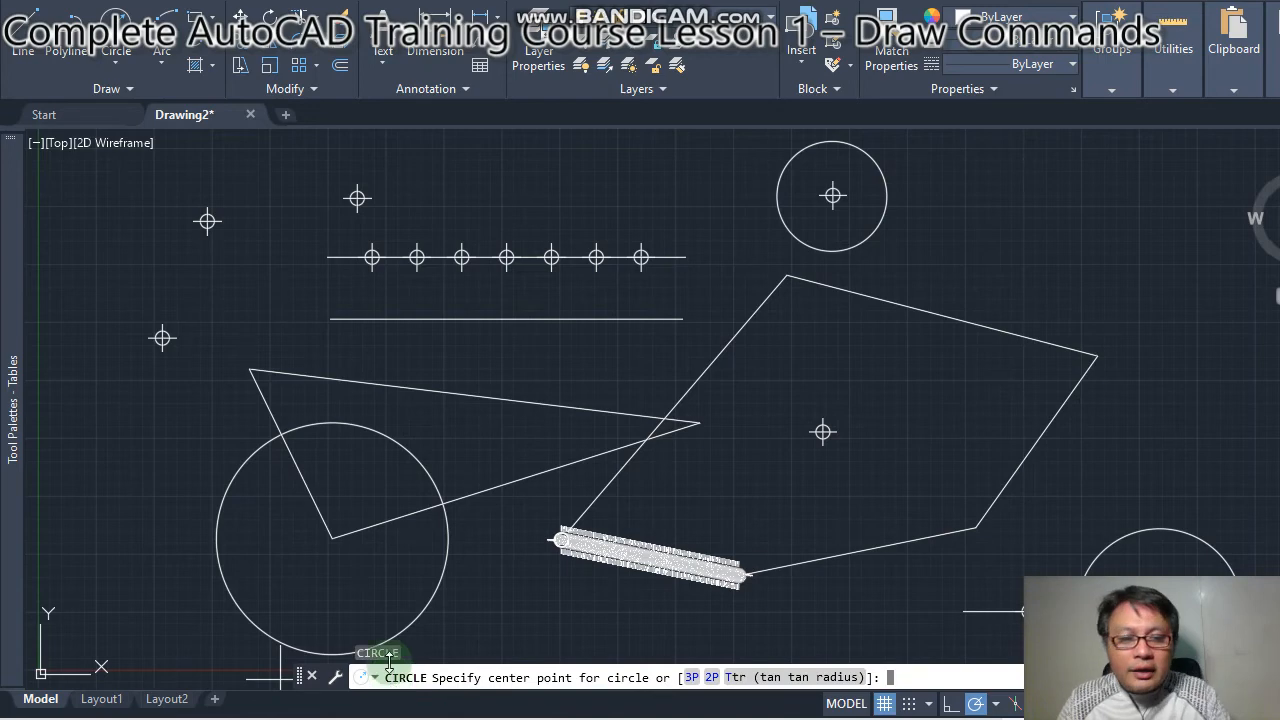
click(249, 369)
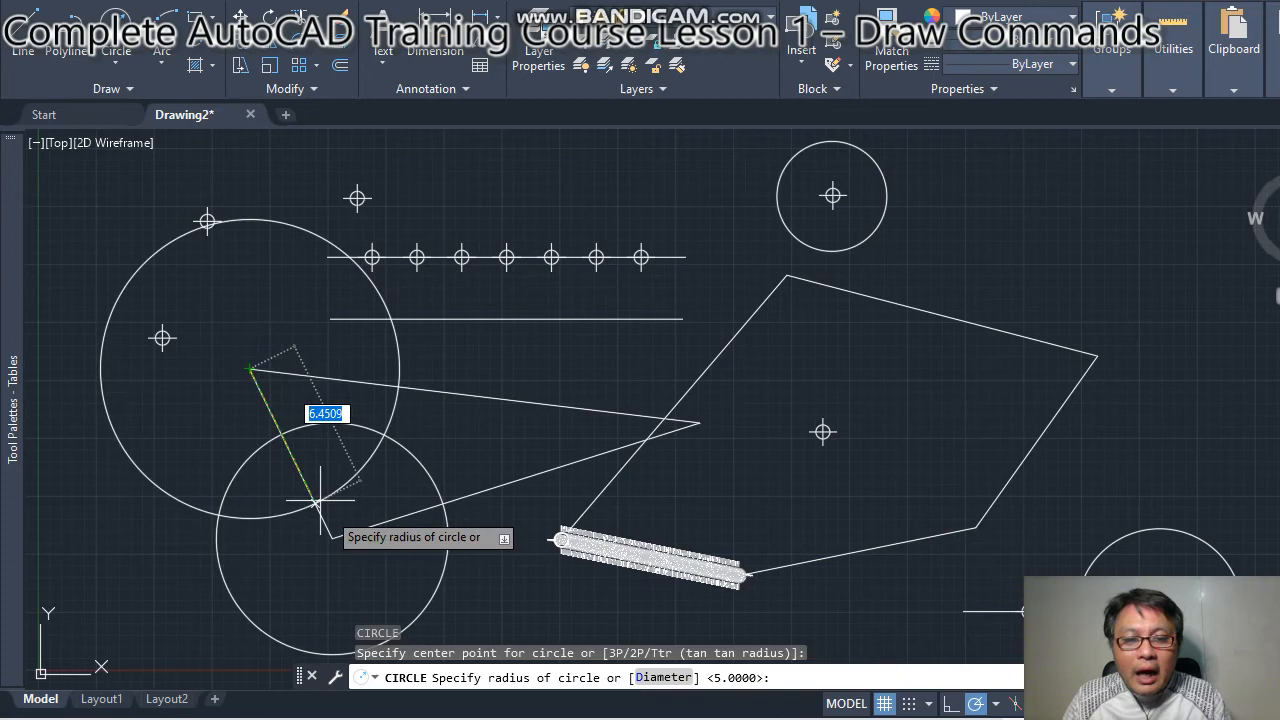
click(665, 678)
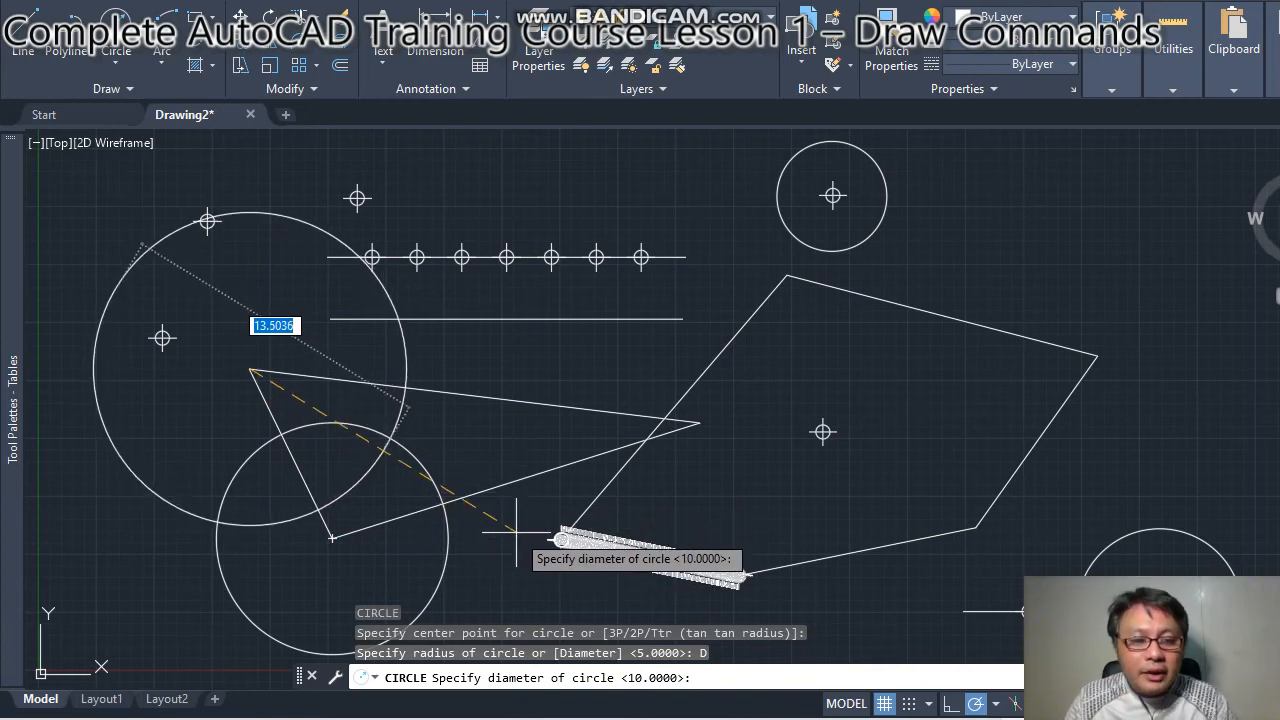
text(10)
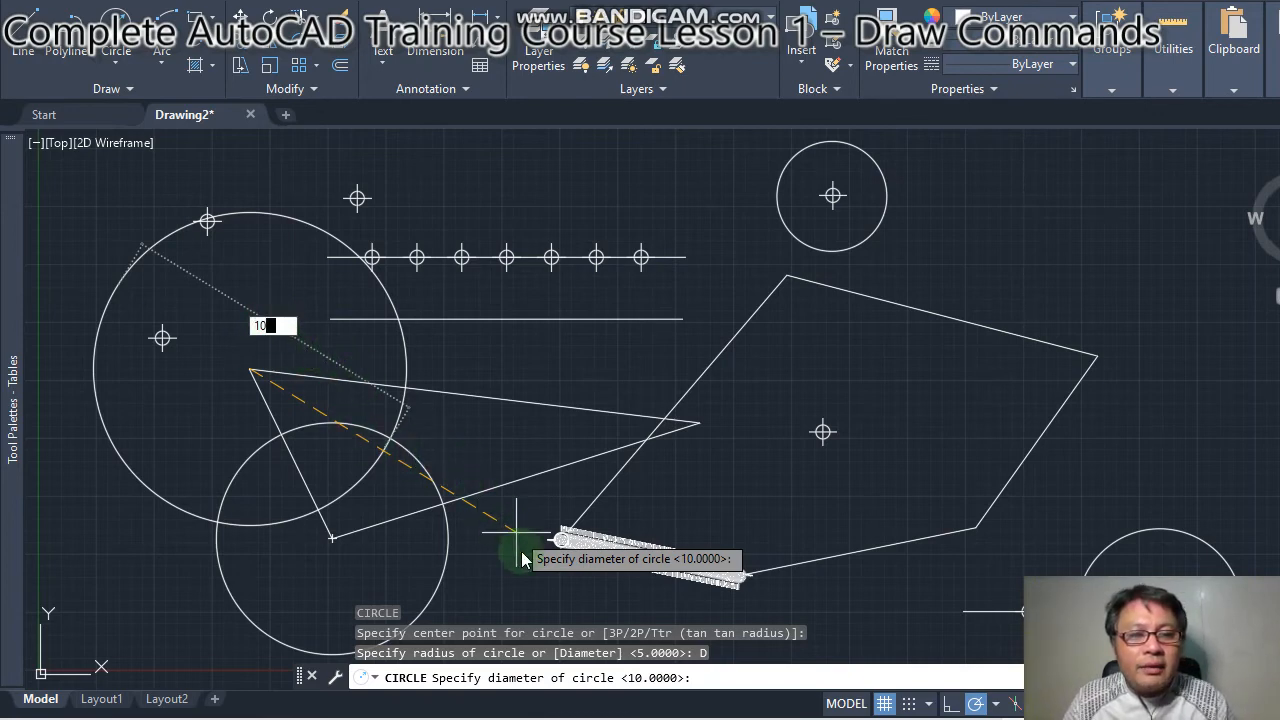
key(Return)
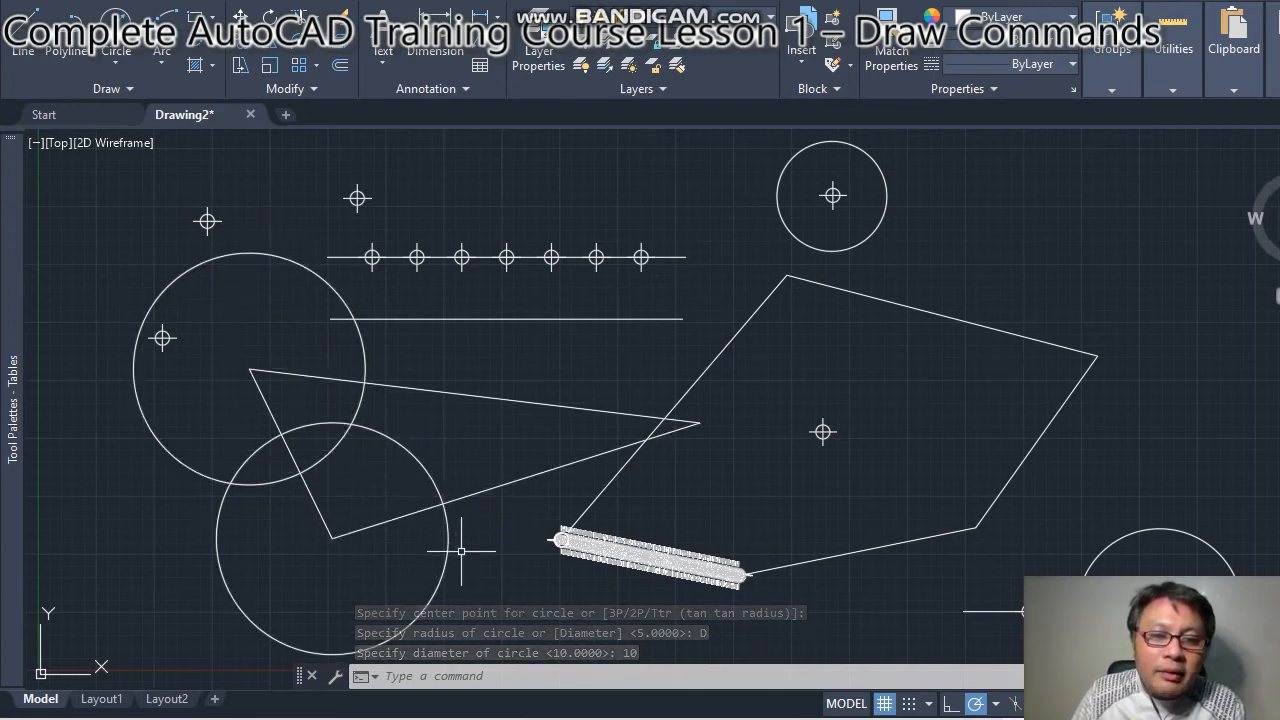
mouse_move(445, 556)
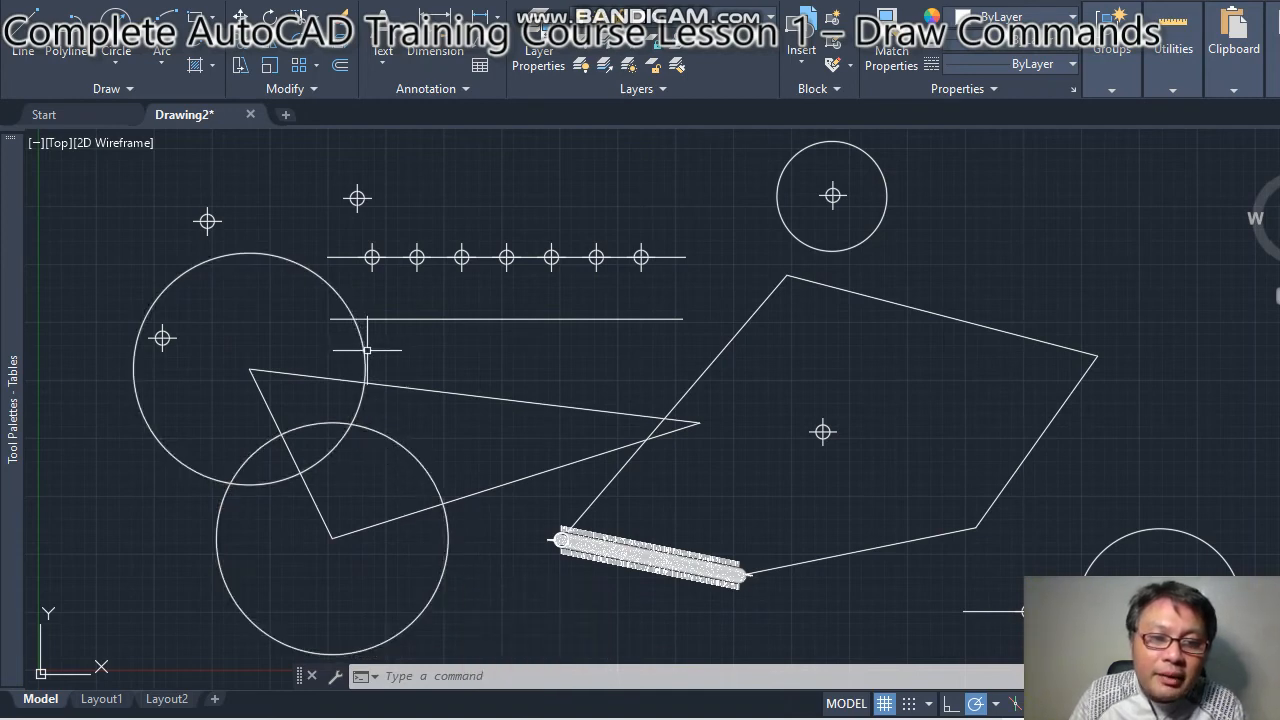
mouse_move(363, 350)
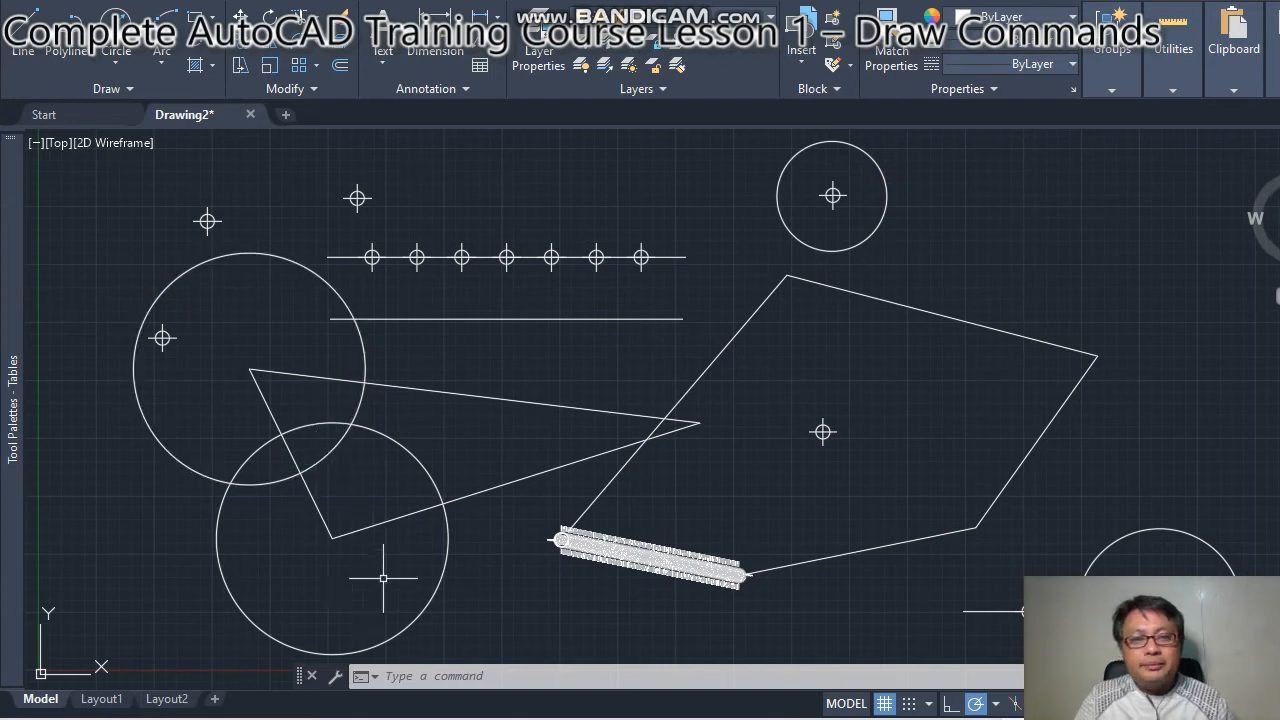
- After checking the draw commands slide, draw a 2P circle in AutoCAD with its diameter from the triangle's bottom corner to its upper-left corner
key(alt+Tab)
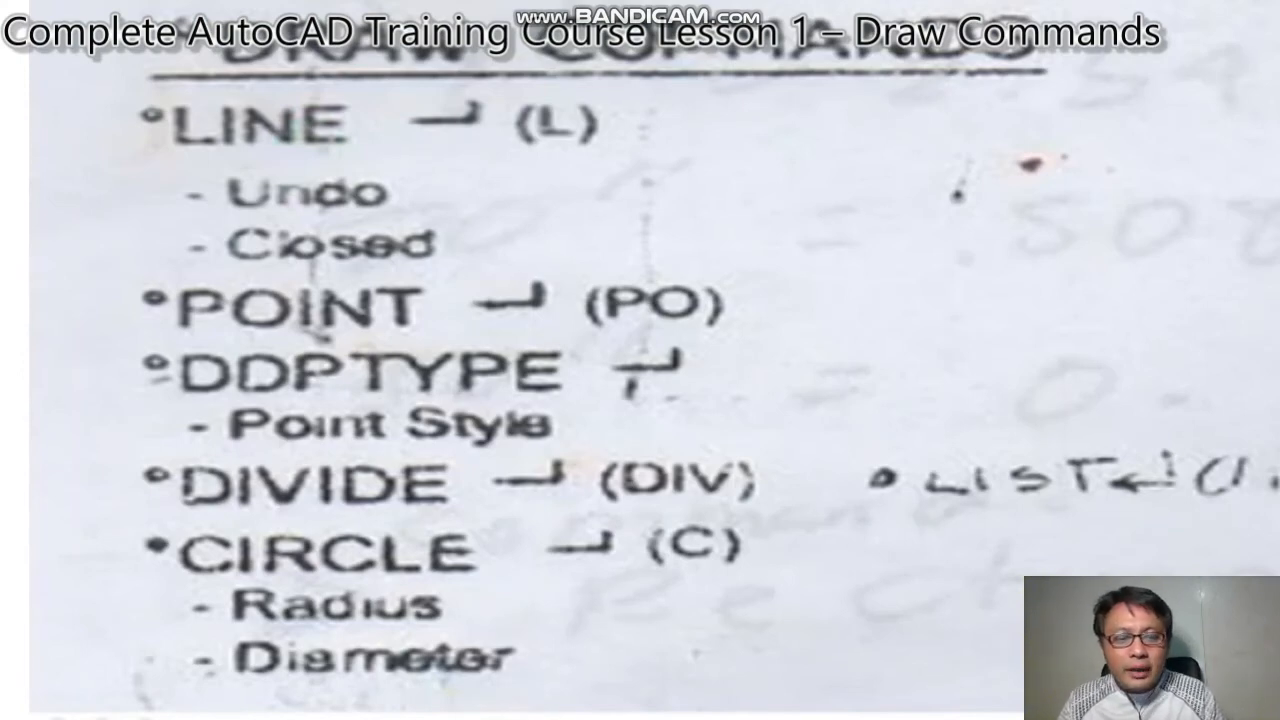
key(alt+Tab)
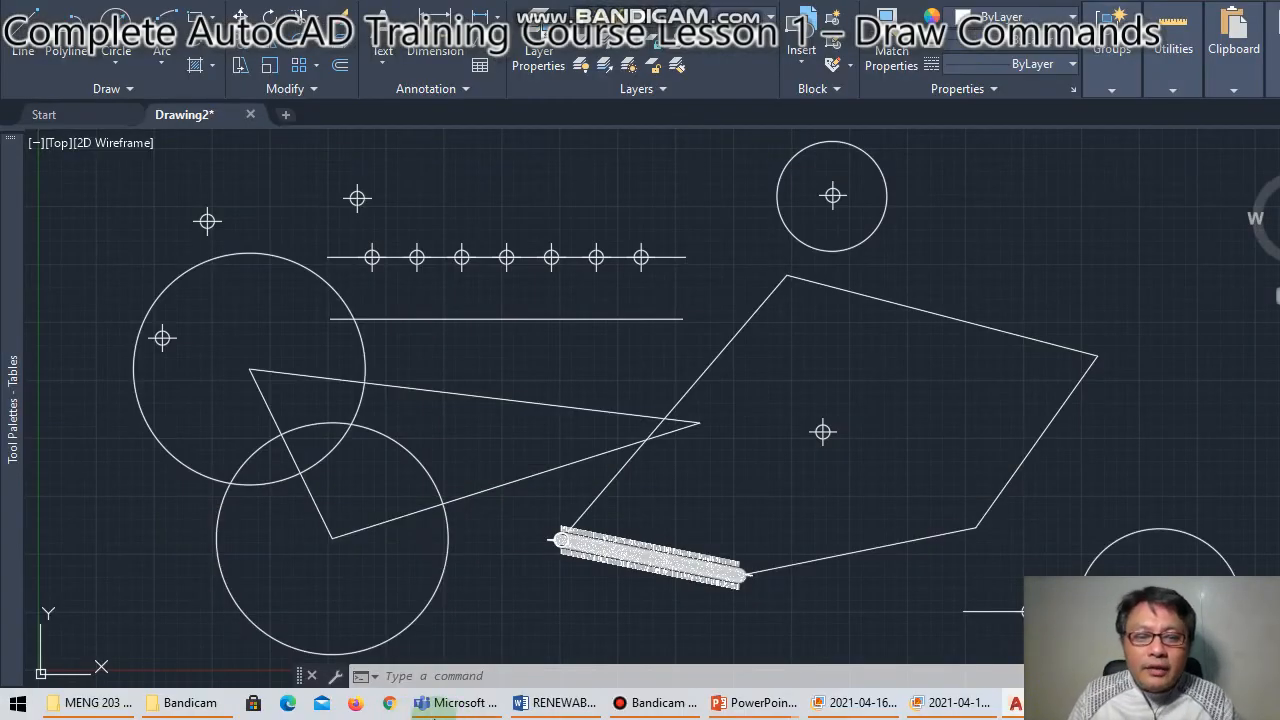
click(423, 677)
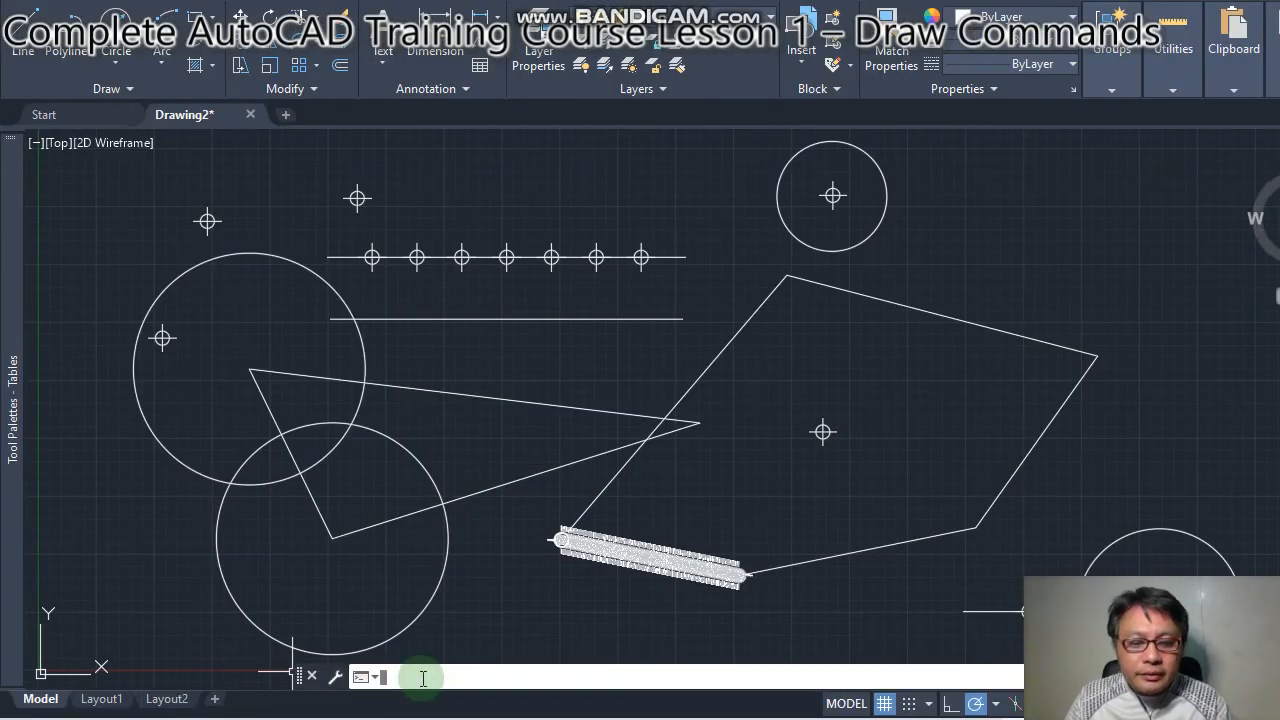
text(c)
key(Return)
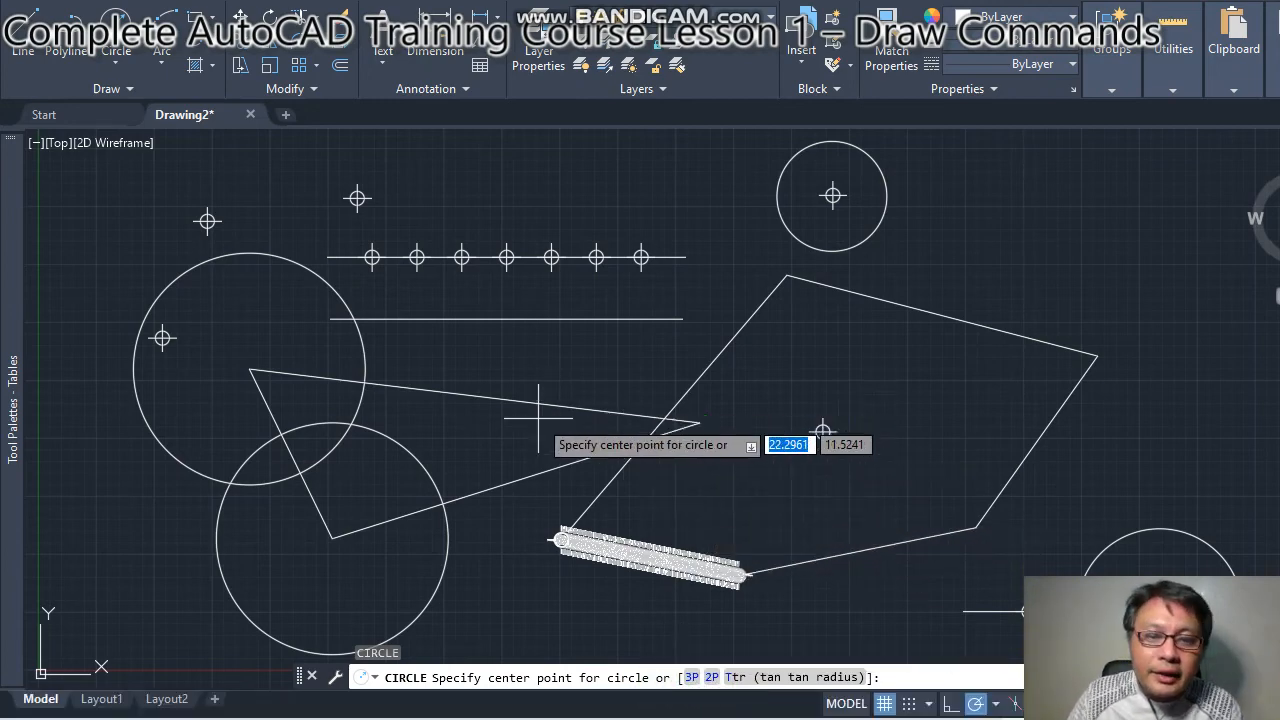
click(712, 677)
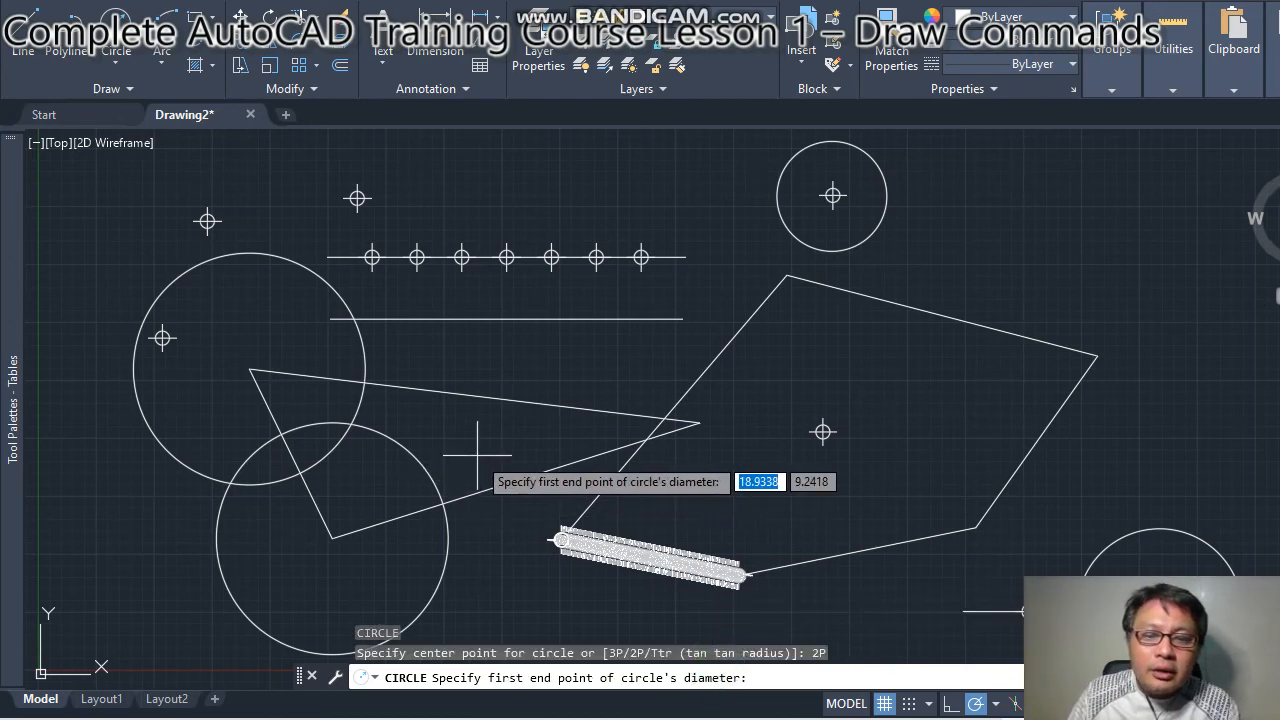
click(332, 538)
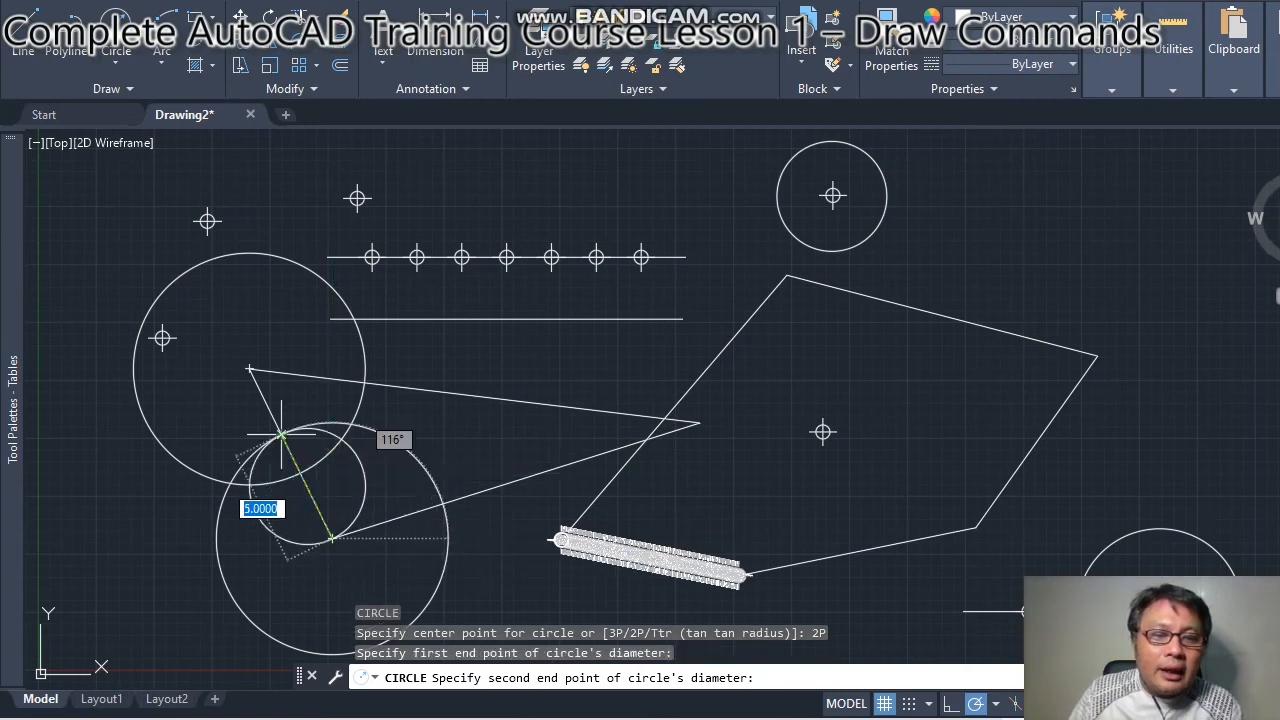
click(250, 369)
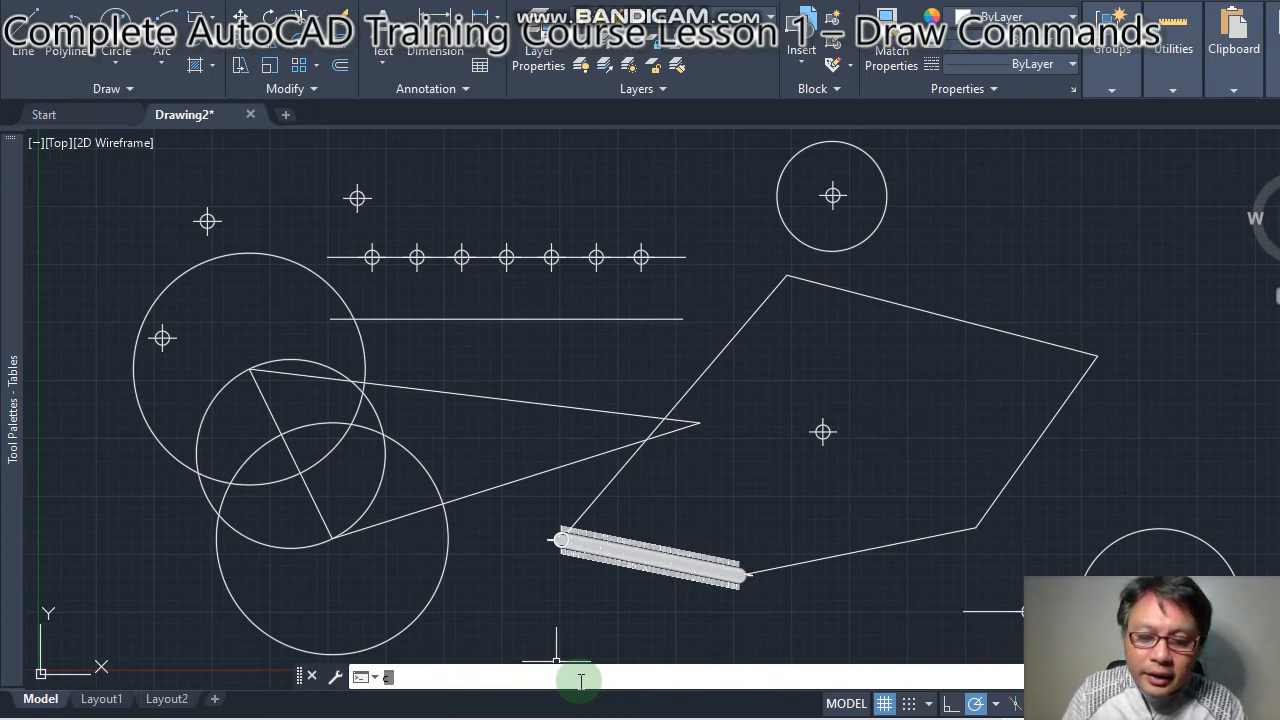
- Draw a 3P circle through the triangle's right corner, the five-sided polygon's top corner and the polygon's lower-right corner
key(Return)
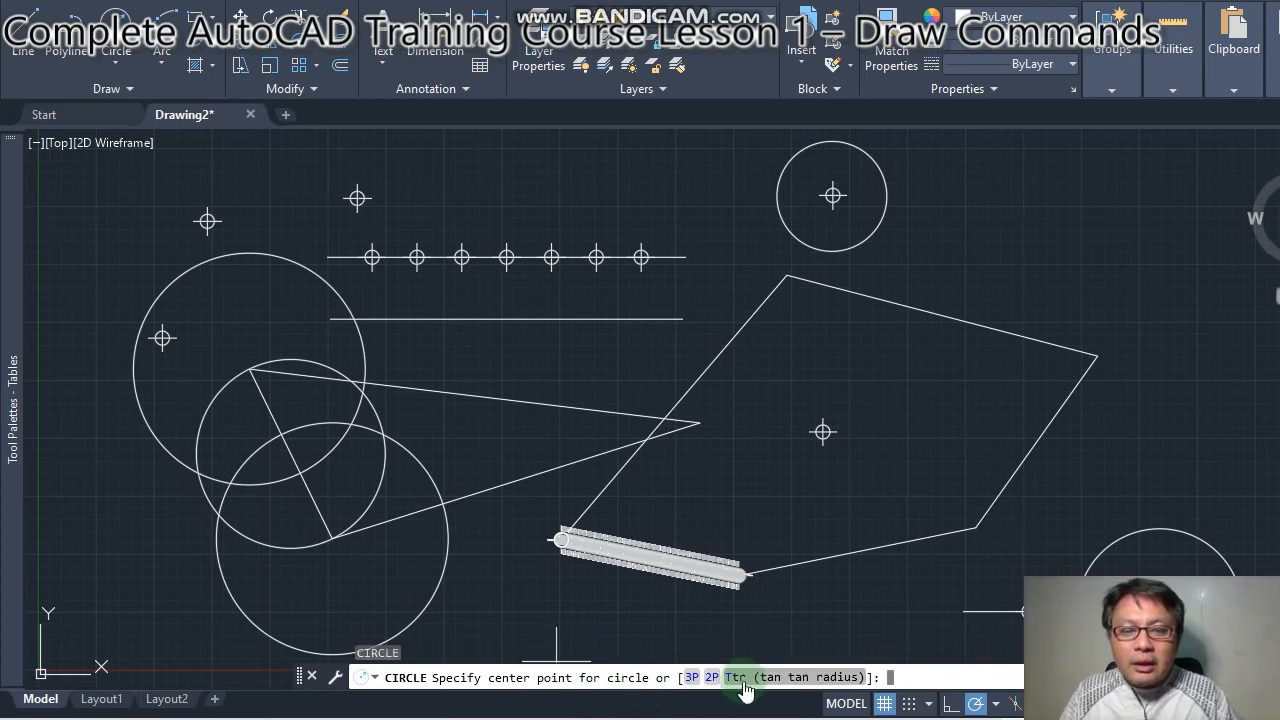
click(690, 678)
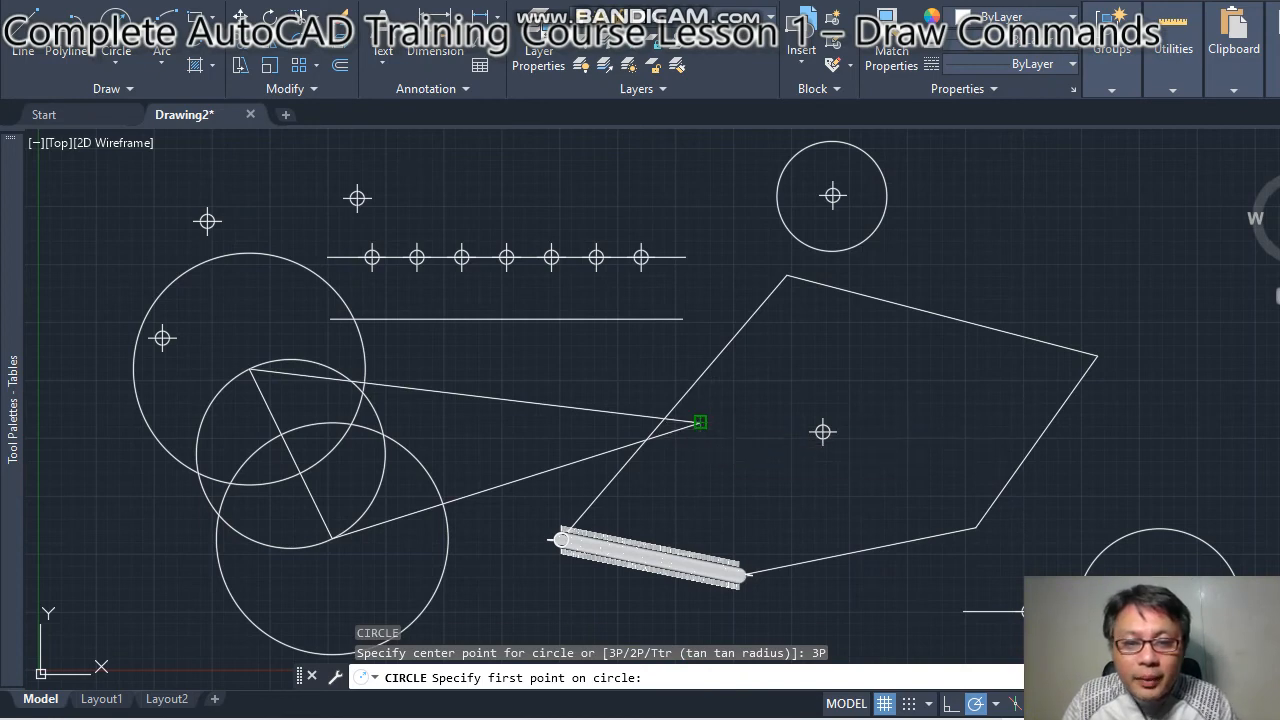
click(700, 423)
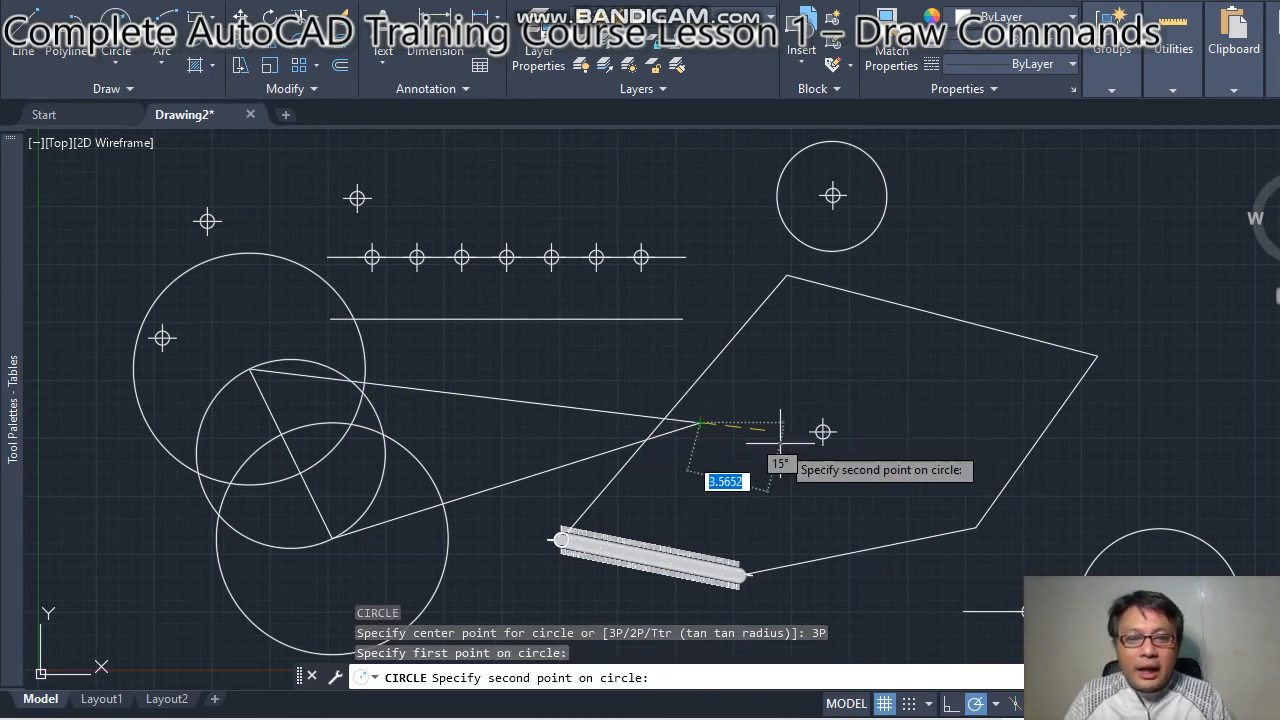
click(787, 275)
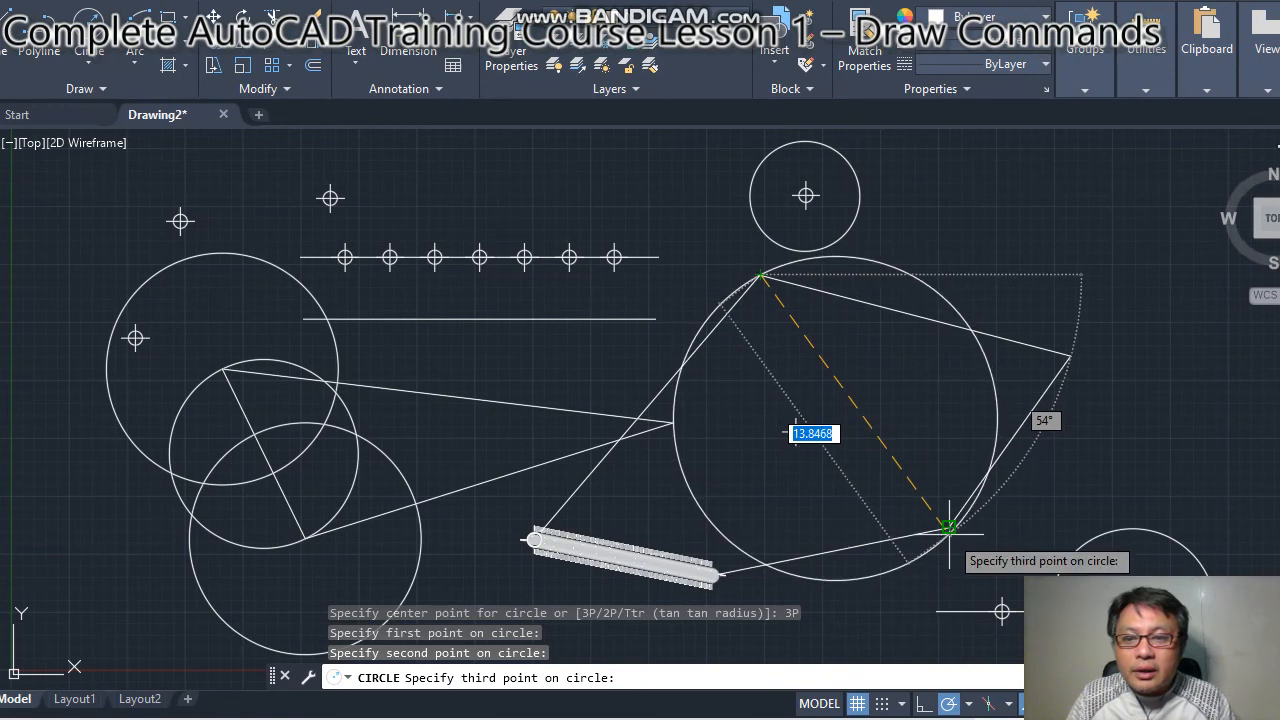
click(948, 527)
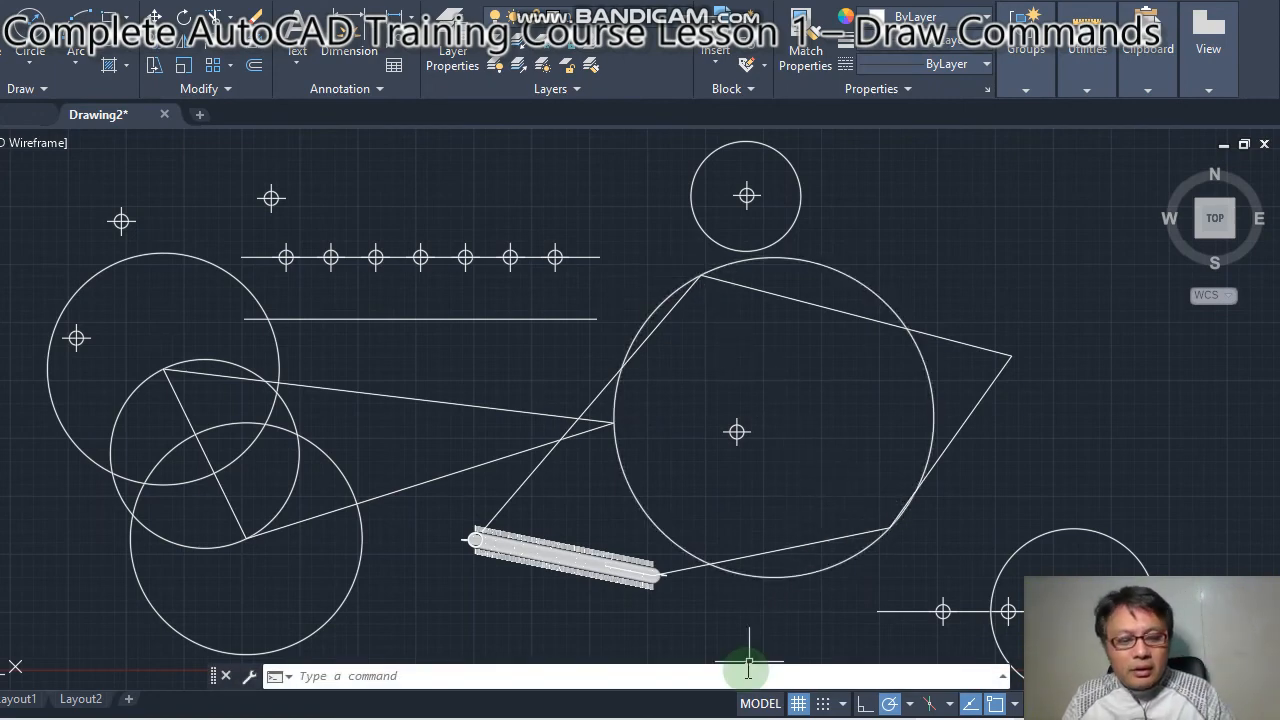
- Check the List command on the draw commands slide and list the properties of the two-point circle in AutoCAD
key(alt+Tab)
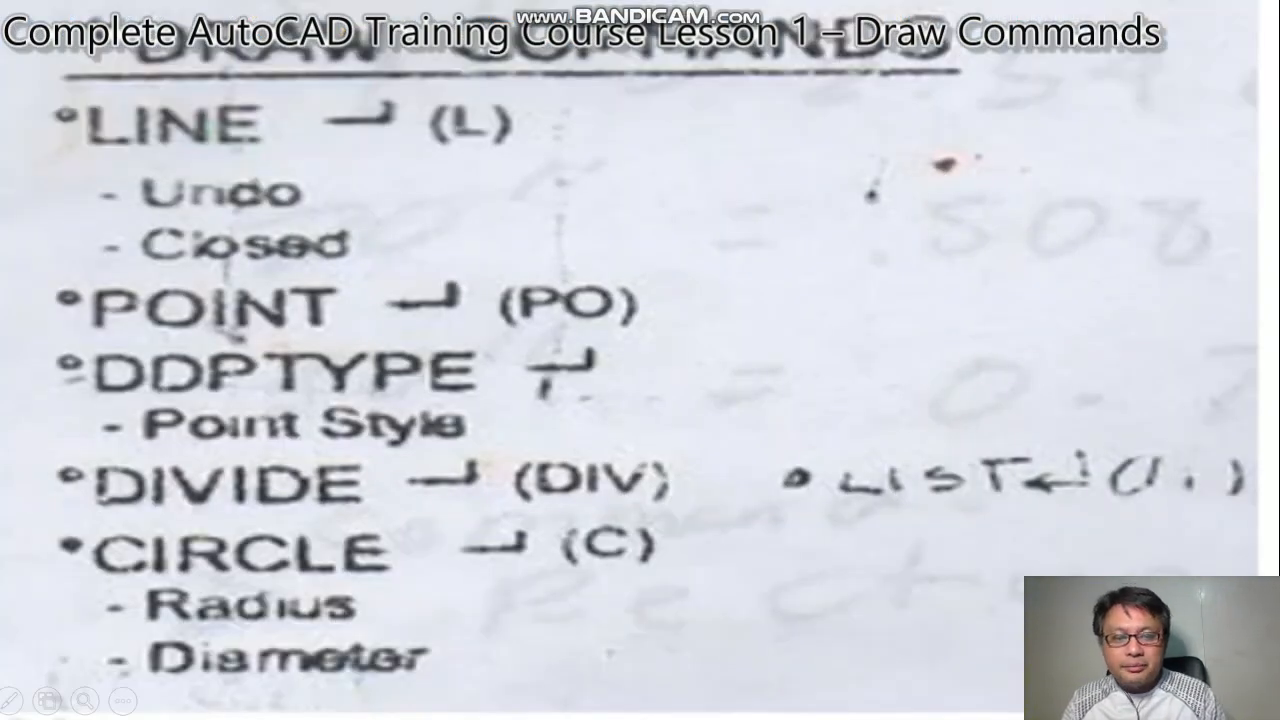
key(alt+Tab)
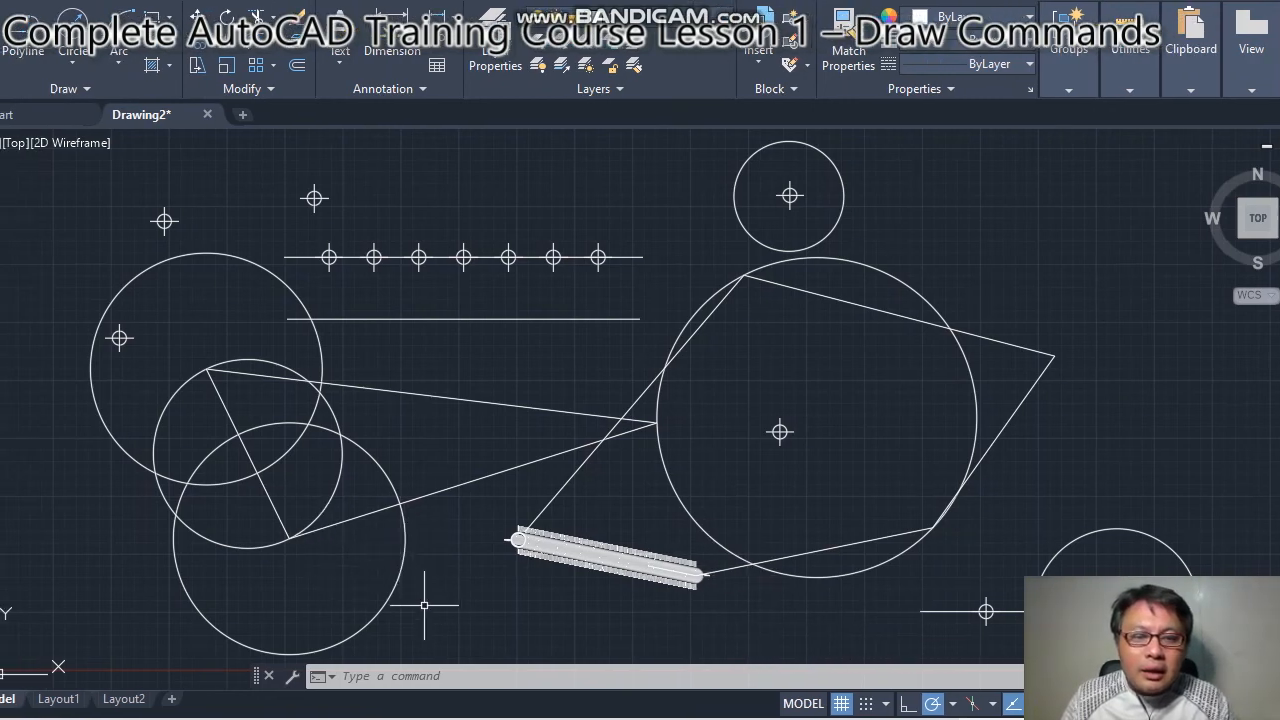
click(420, 677)
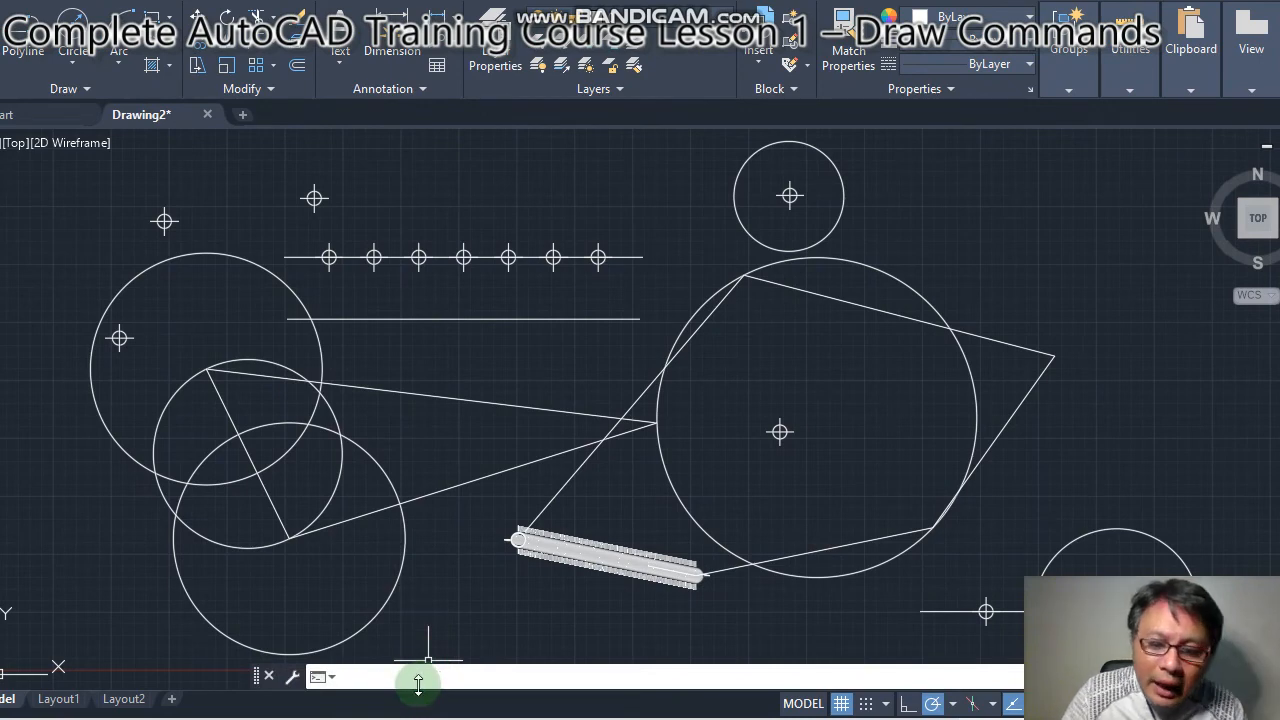
text(li)
key(Return)
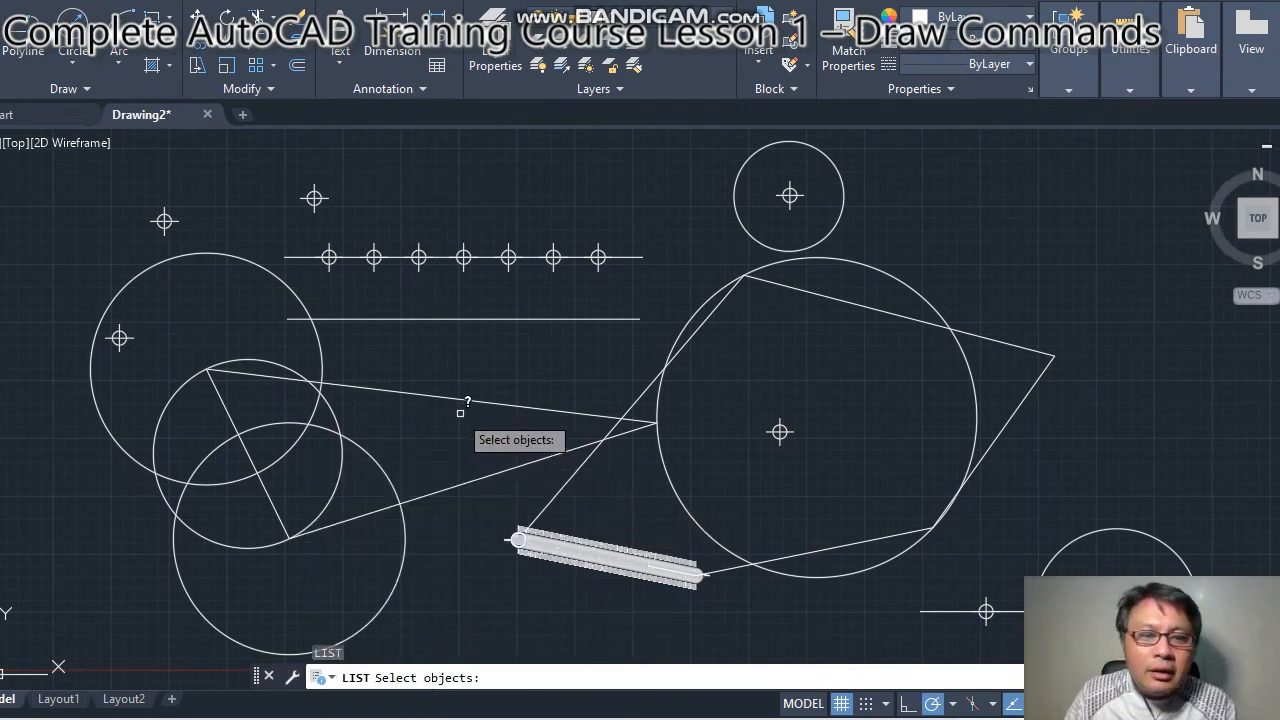
click(336, 418)
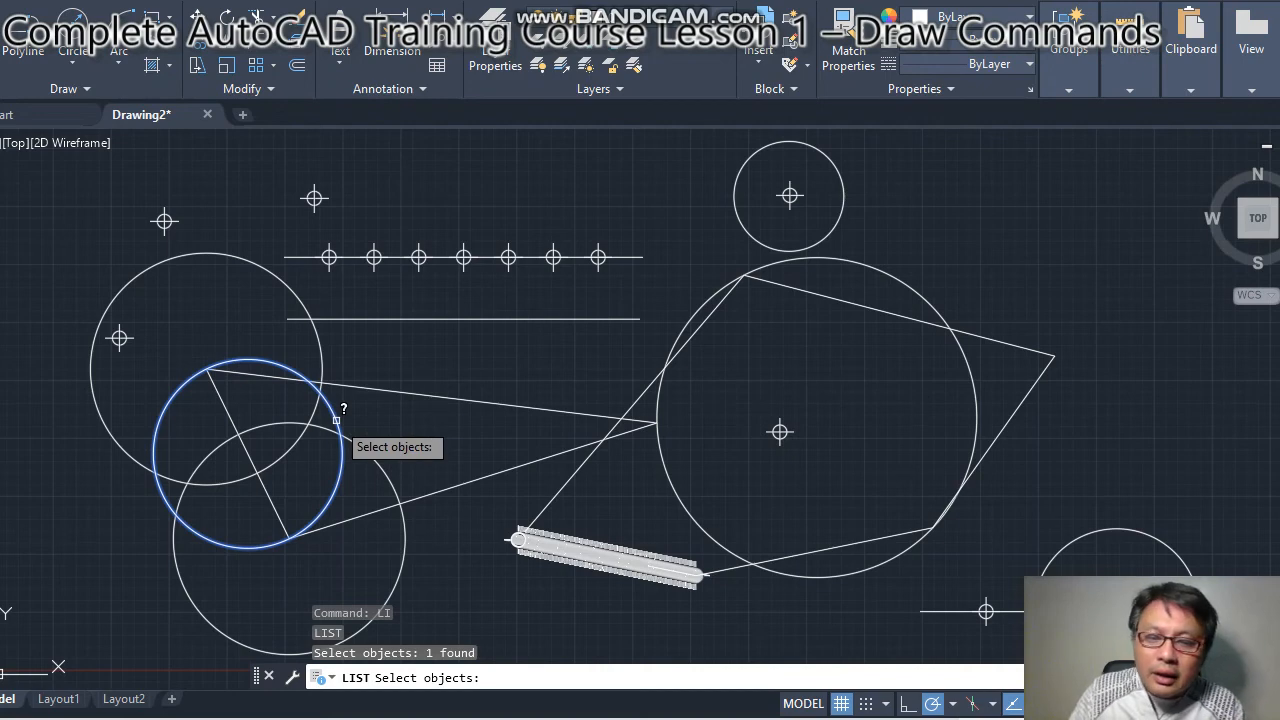
key(Return)
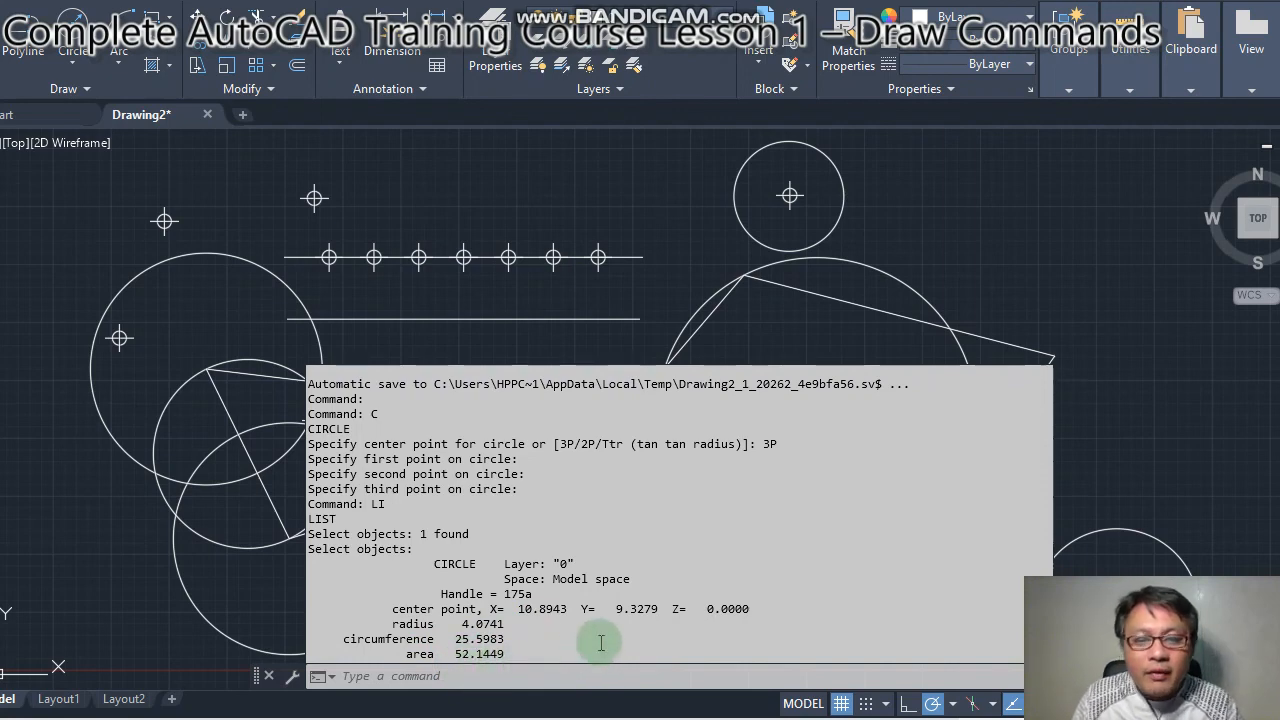
- List the properties of the two circles centred on the triangle's upper-left and bottom corners, and compare their entries in the listing
click(553, 681)
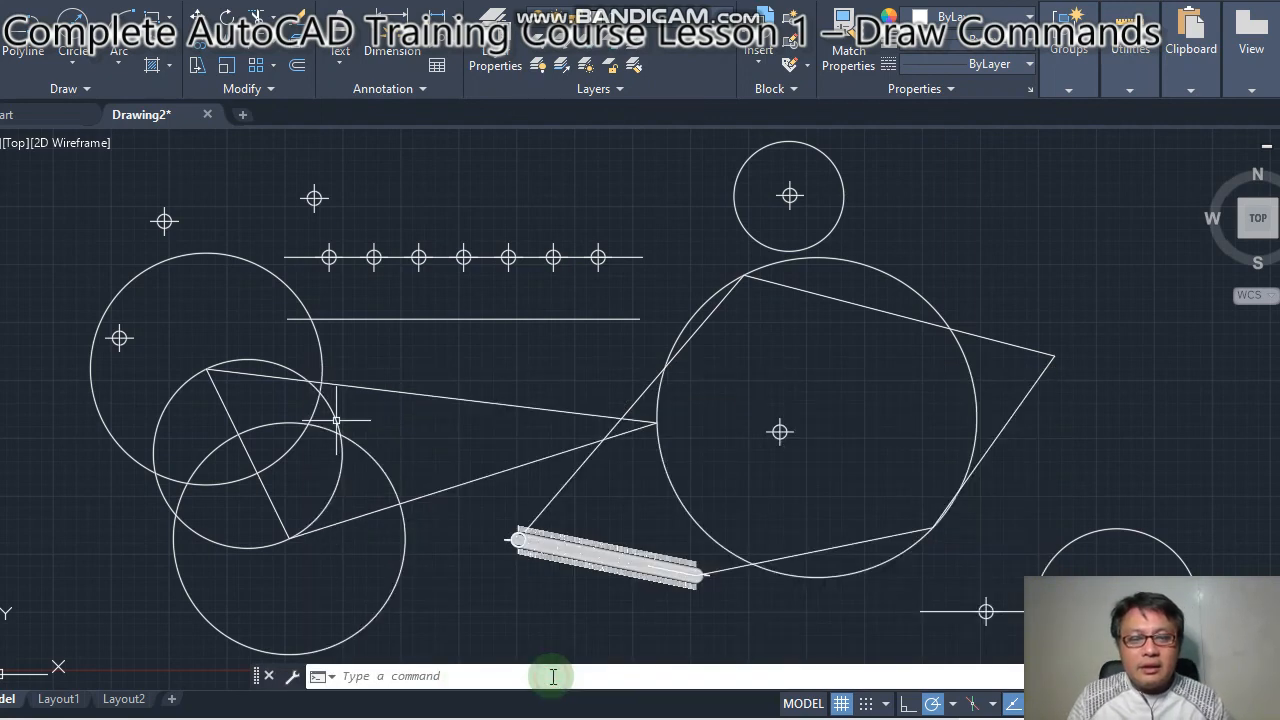
text(li)
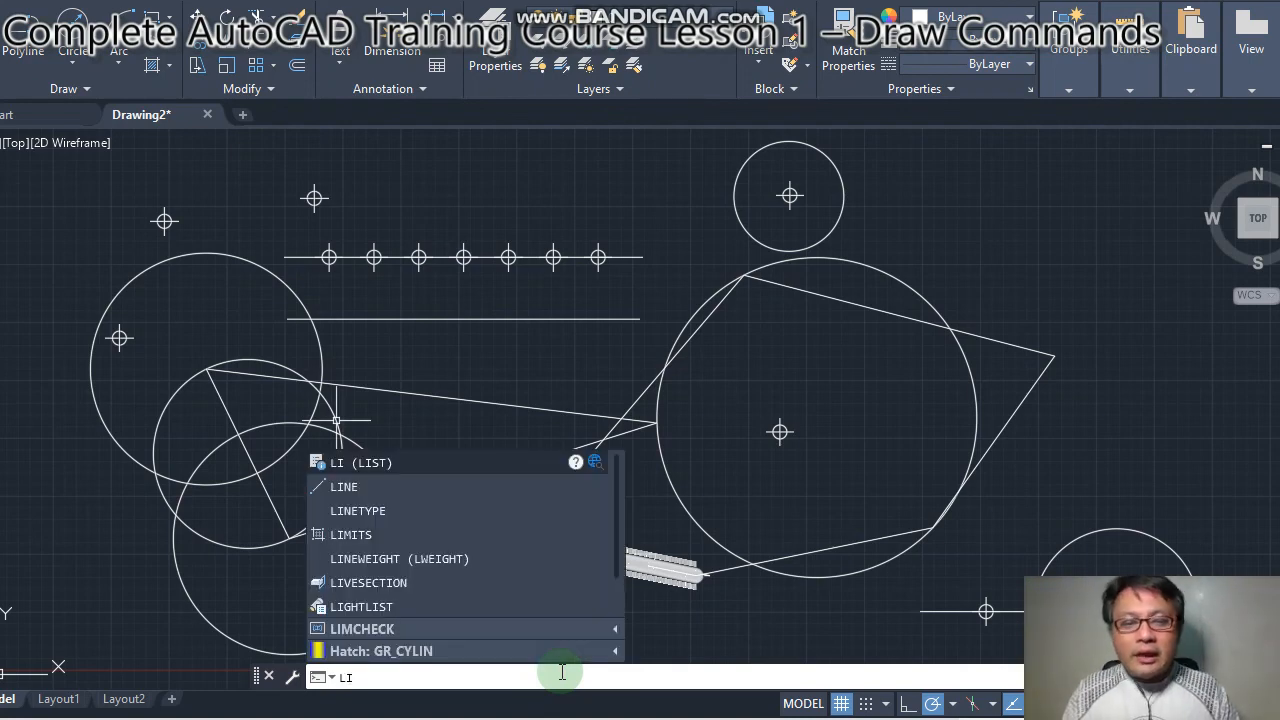
key(Return)
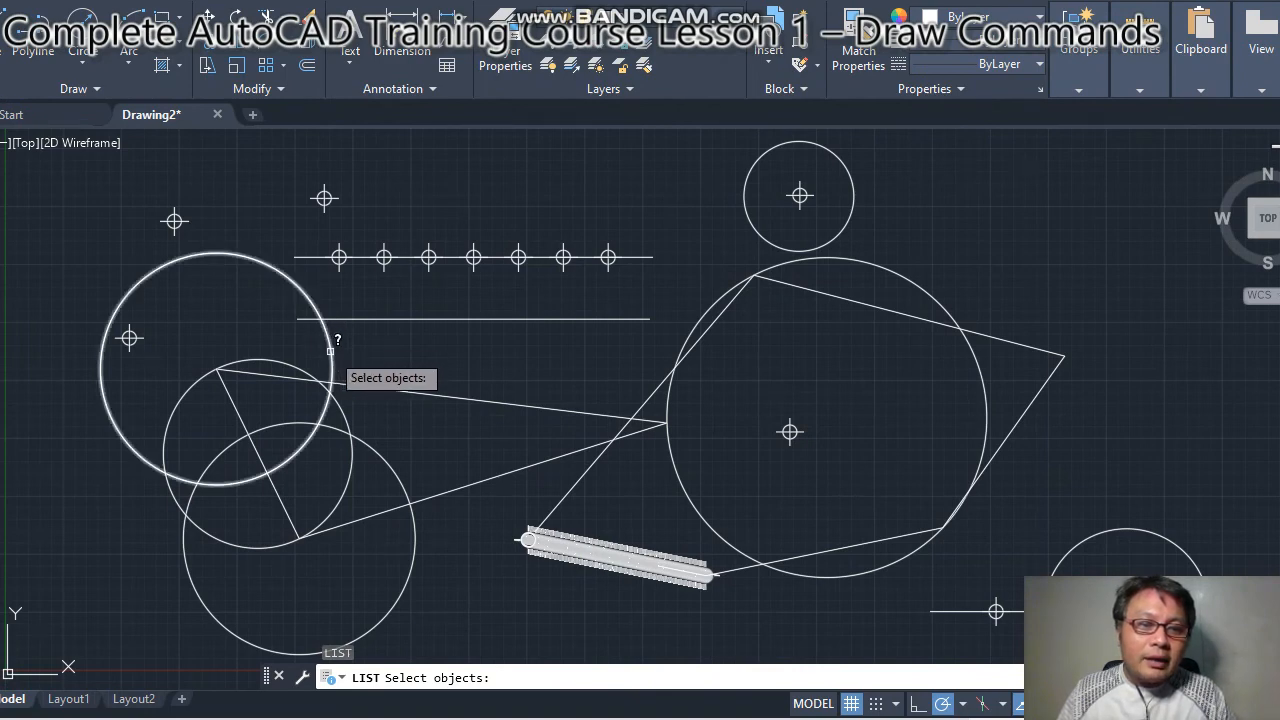
click(331, 350)
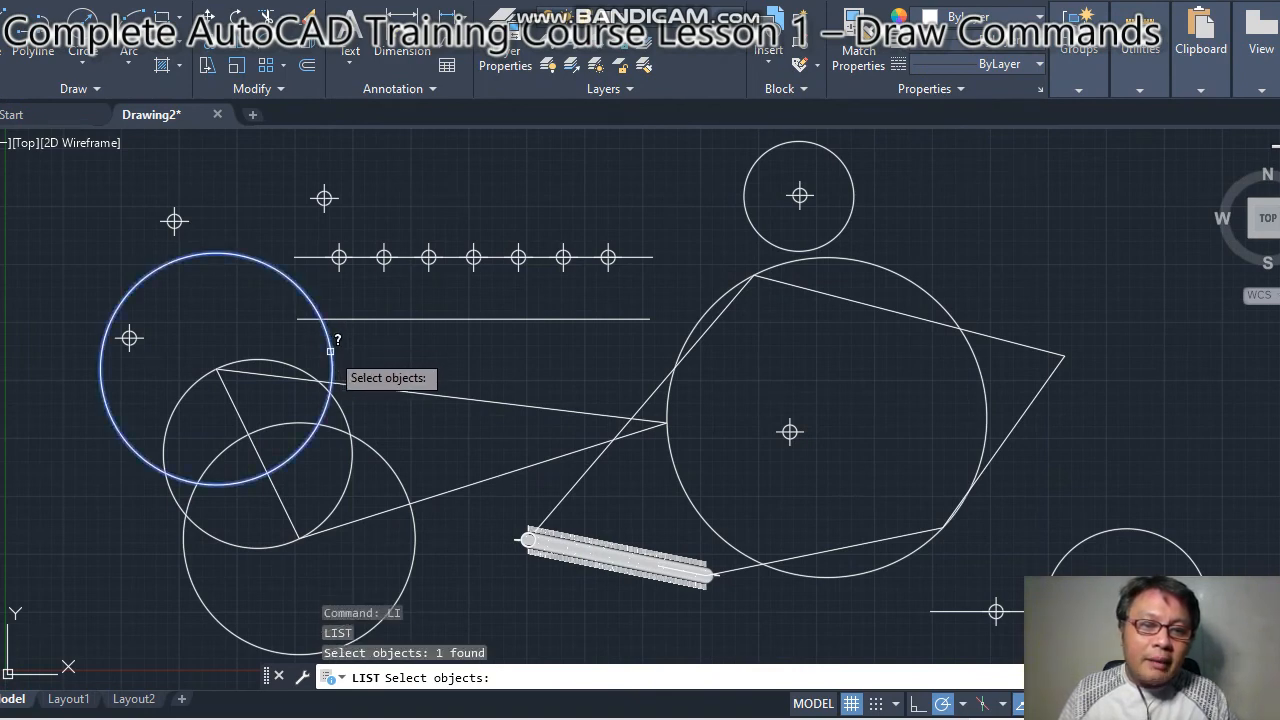
click(415, 544)
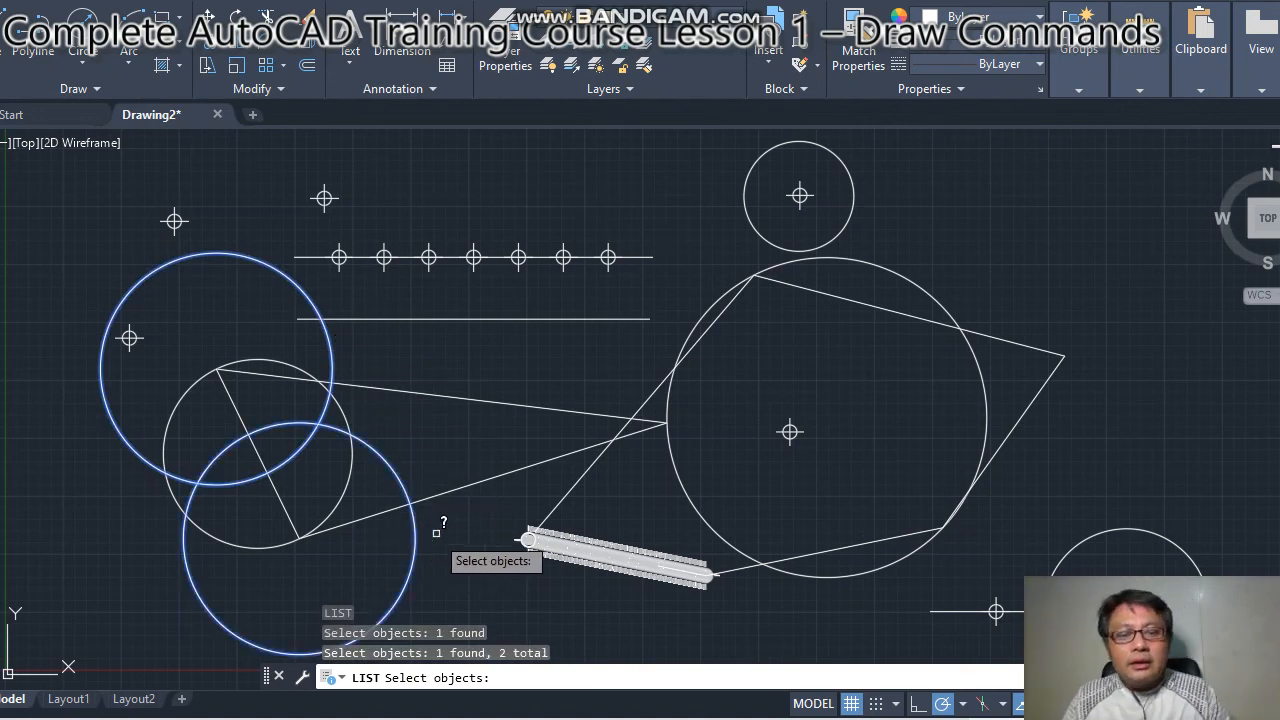
key(Return)
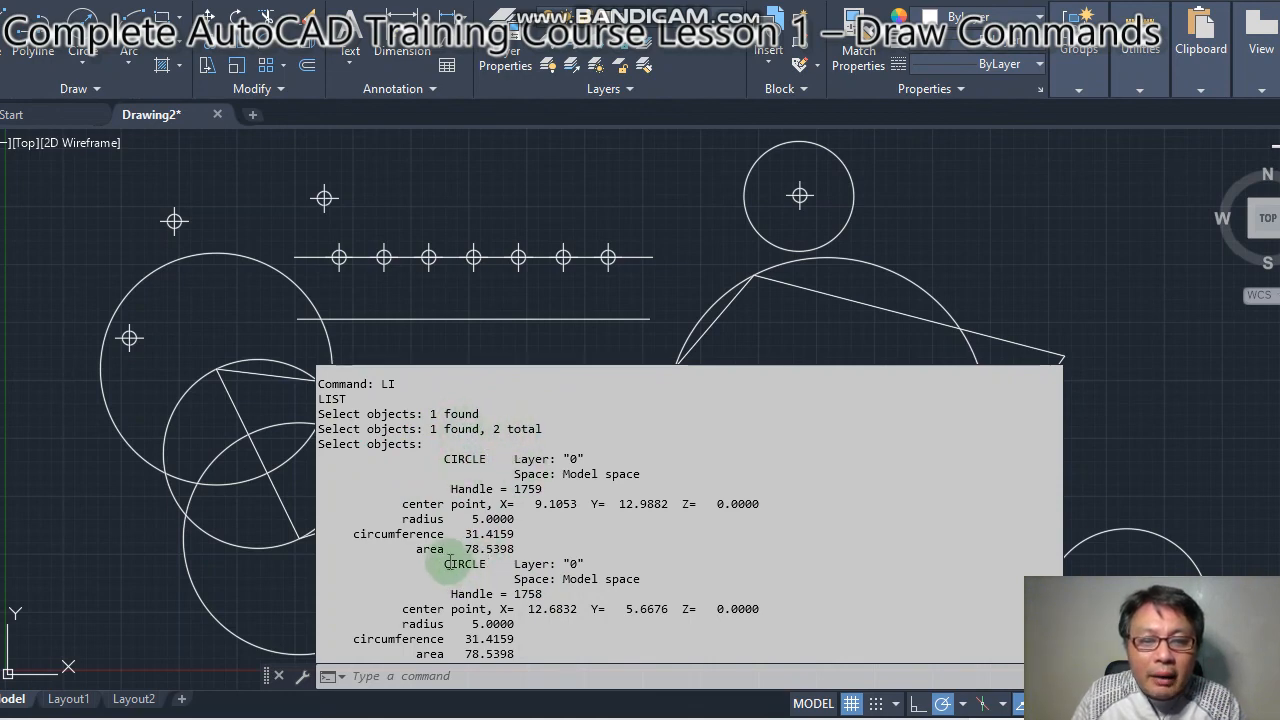
drag(443, 563, 487, 564)
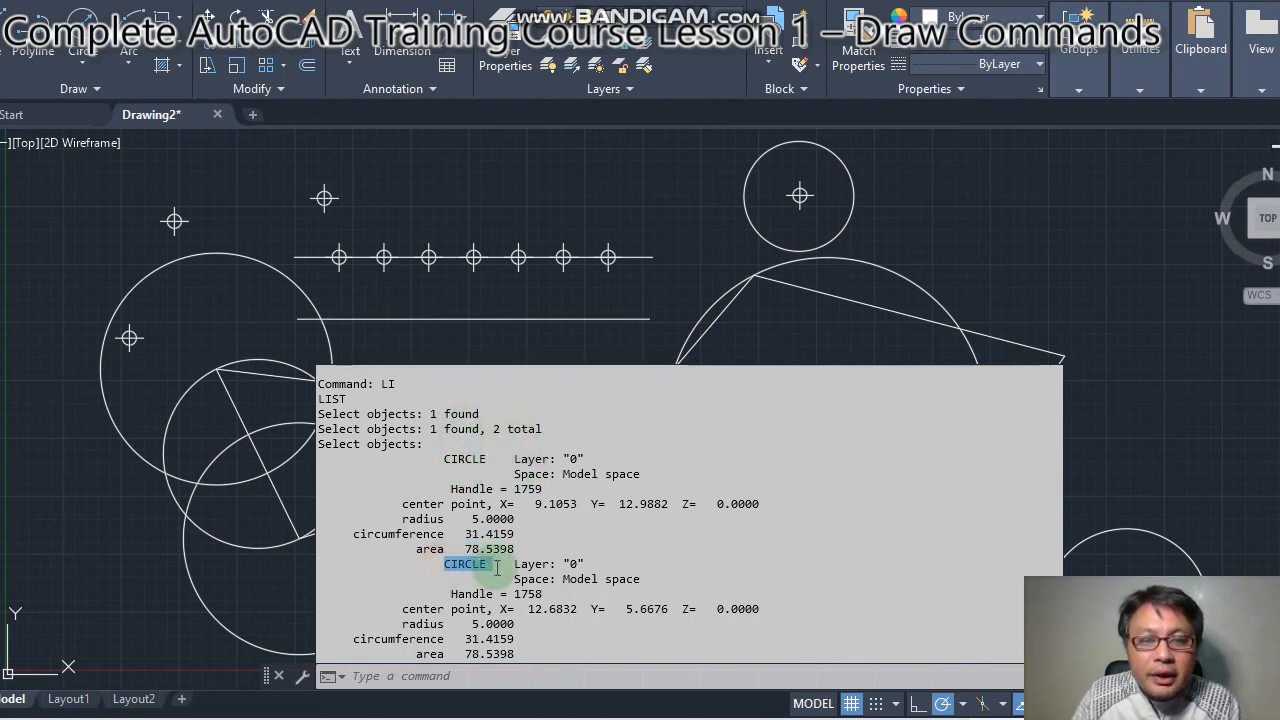
drag(444, 459, 488, 460)
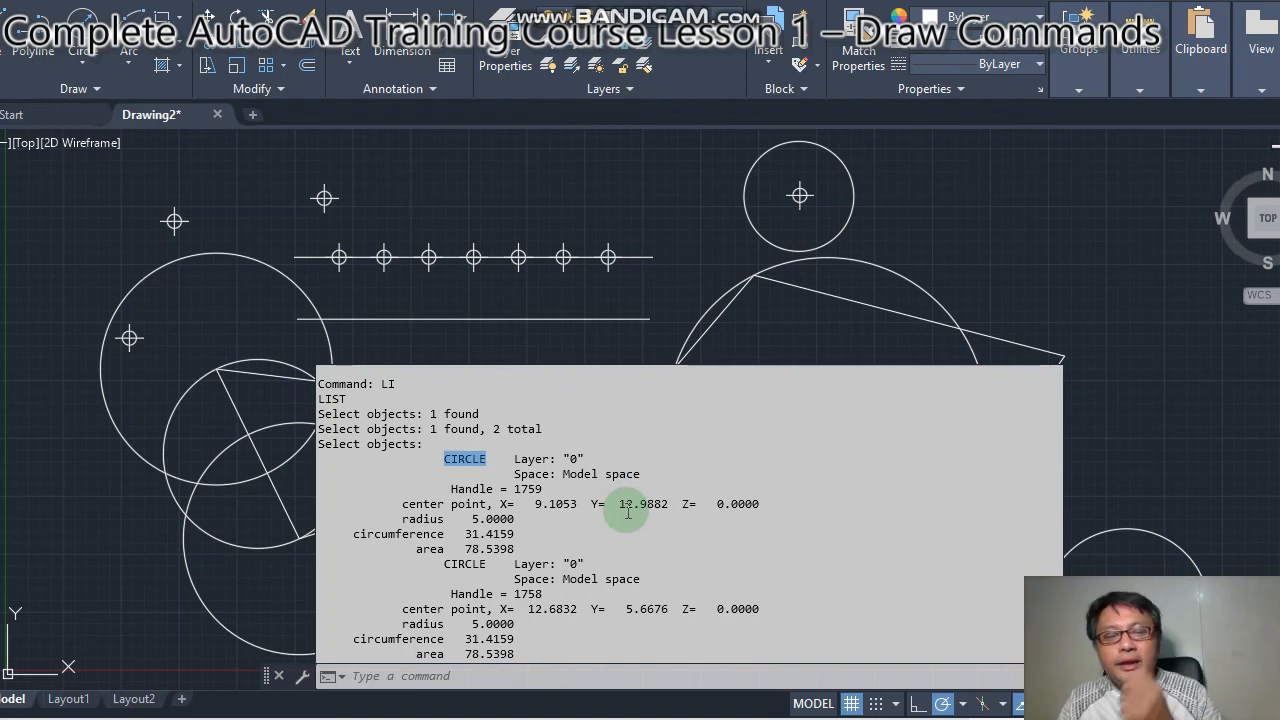
click(617, 347)
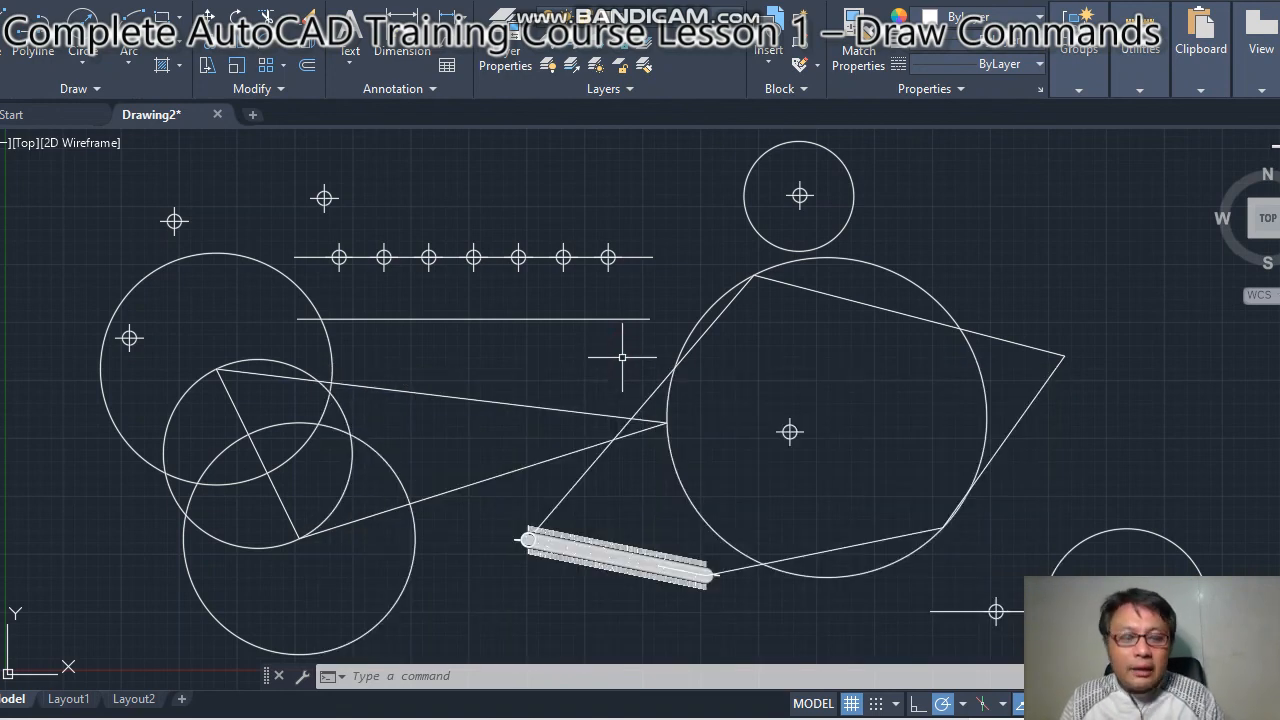
- Switch to the PowerPoint slide show to review the draw commands slide
key(alt+Tab)
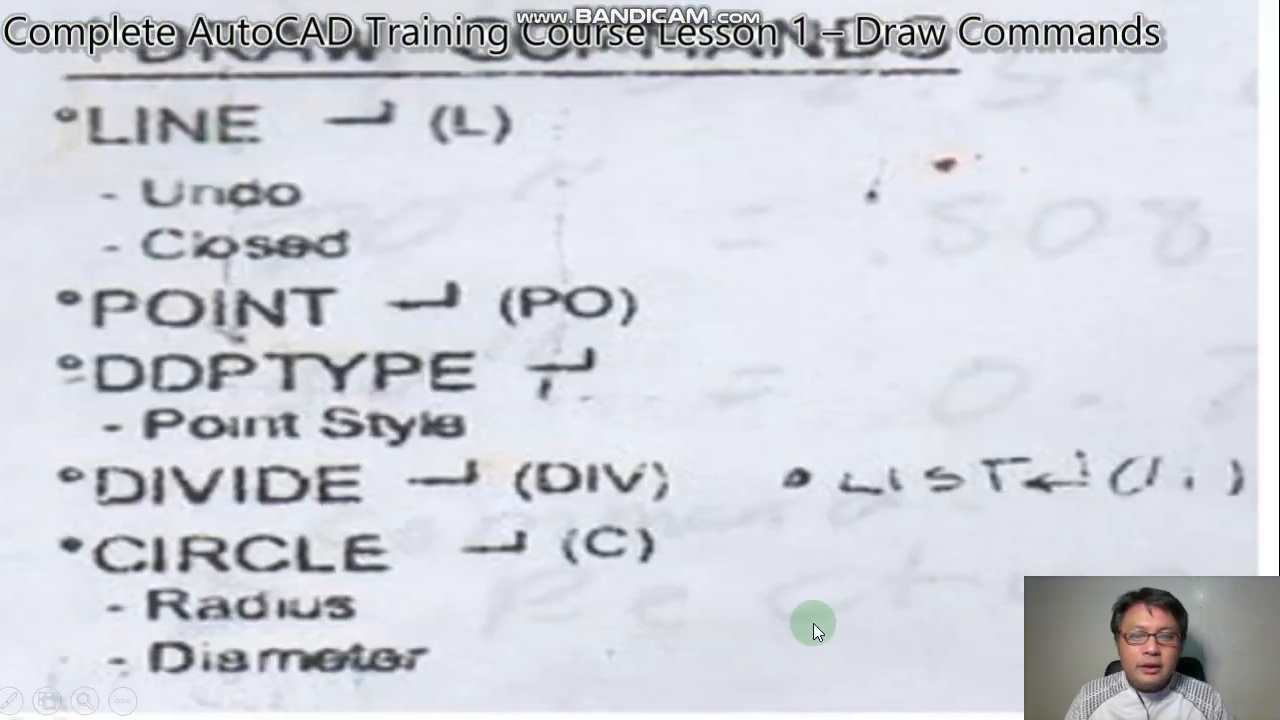
key(alt+Tab)
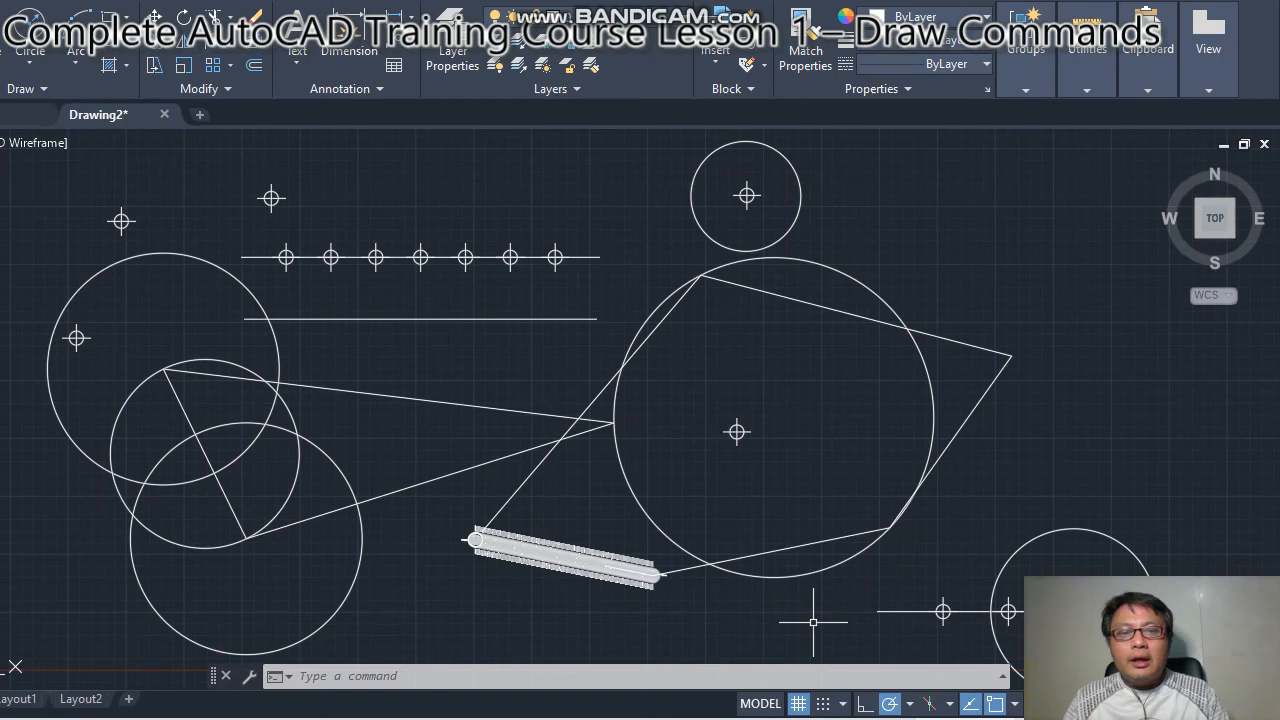
key(alt+Tab)
key(alt+Tab)
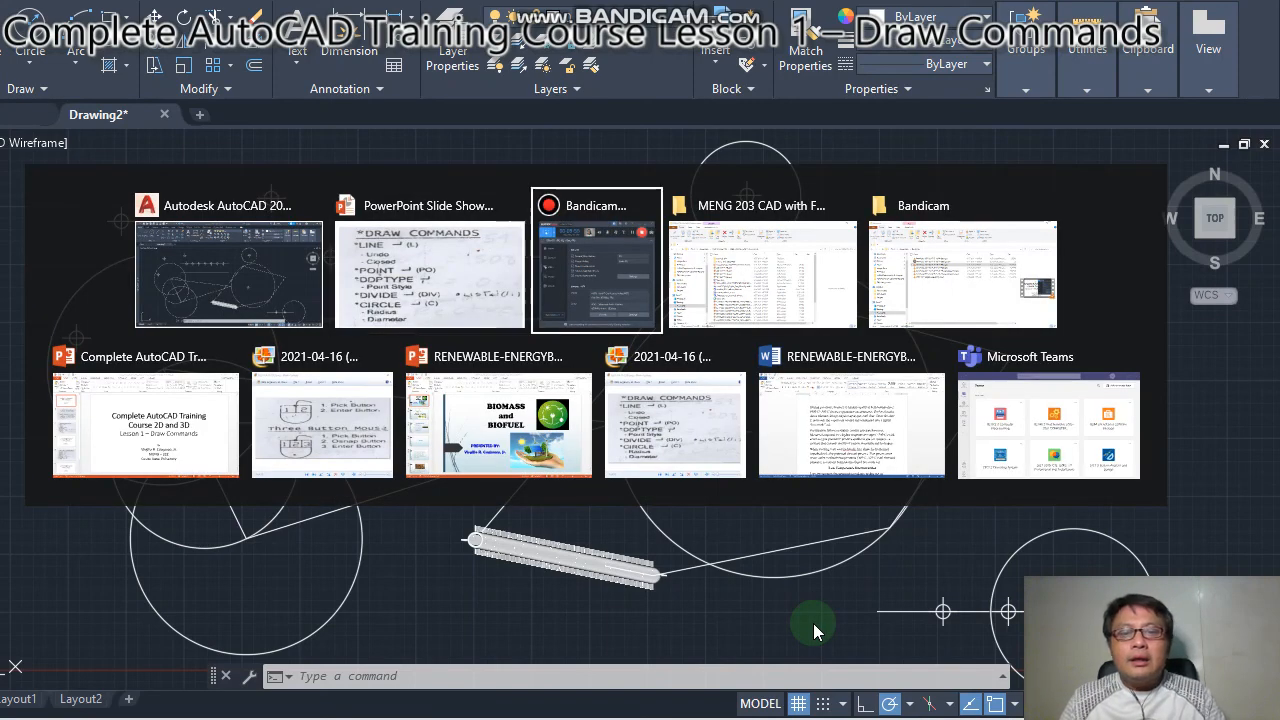
click(479, 296)
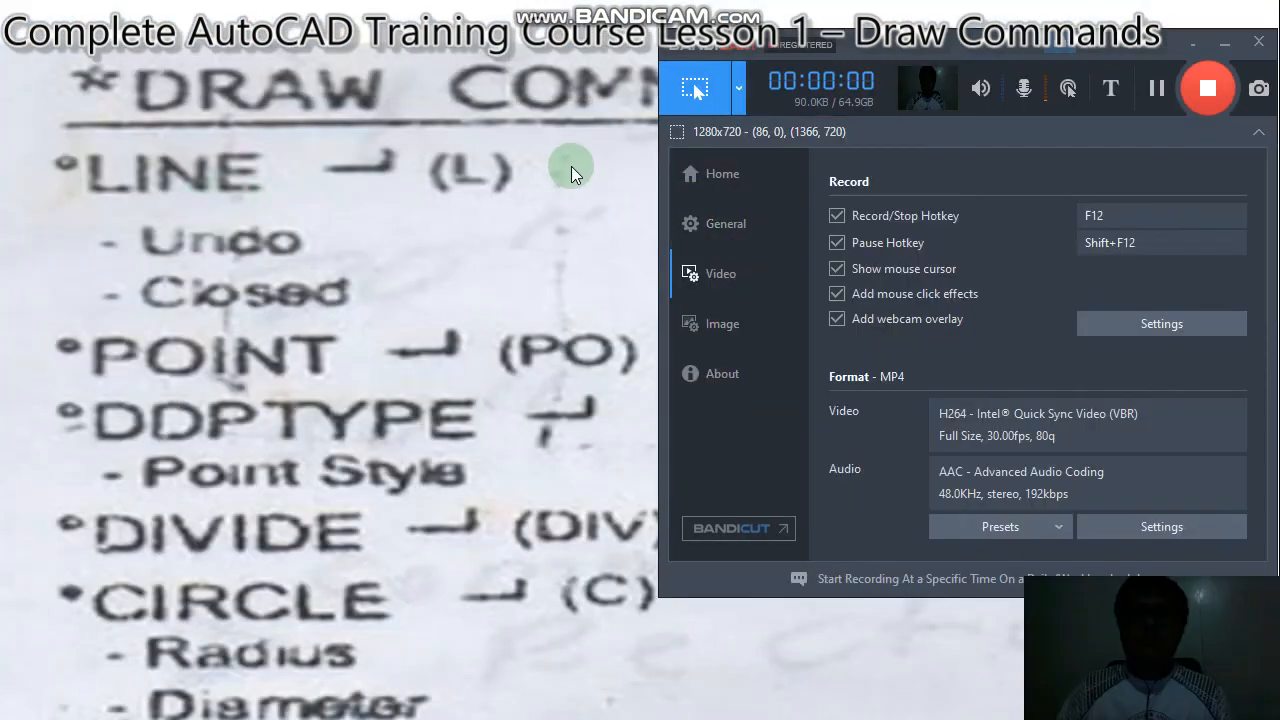
click(571, 168)
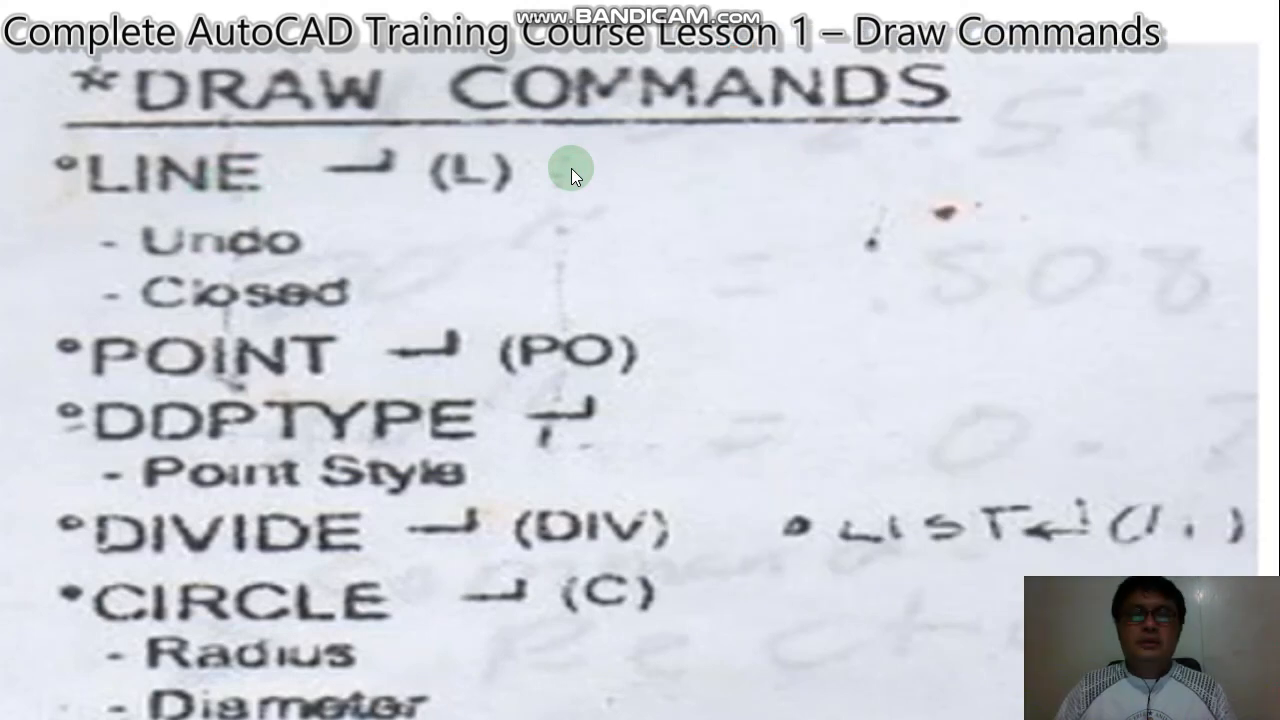